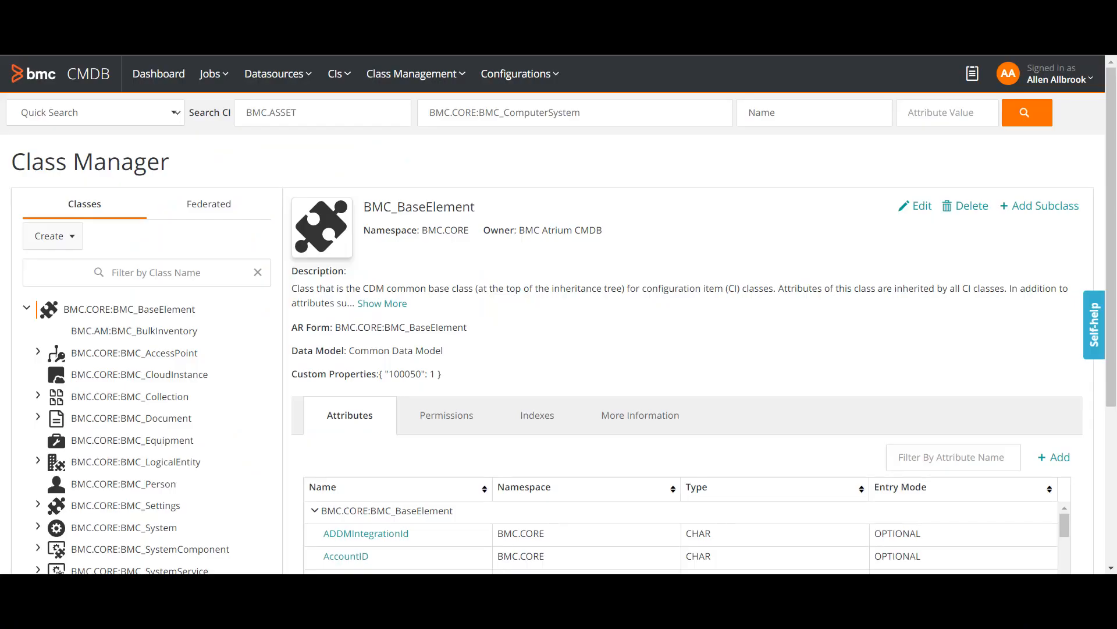
Collapse the class tree to its root classes and expand BMC.CORE:BMC_BaseElement again to list its subclasses.
click(416, 74)
click(26, 307)
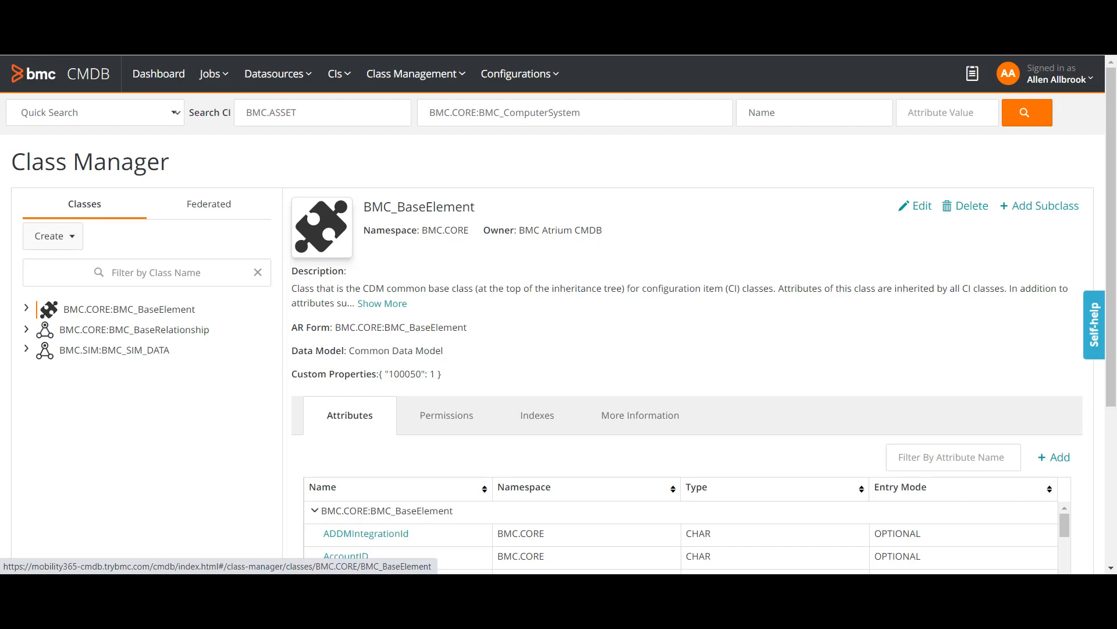
click(27, 307)
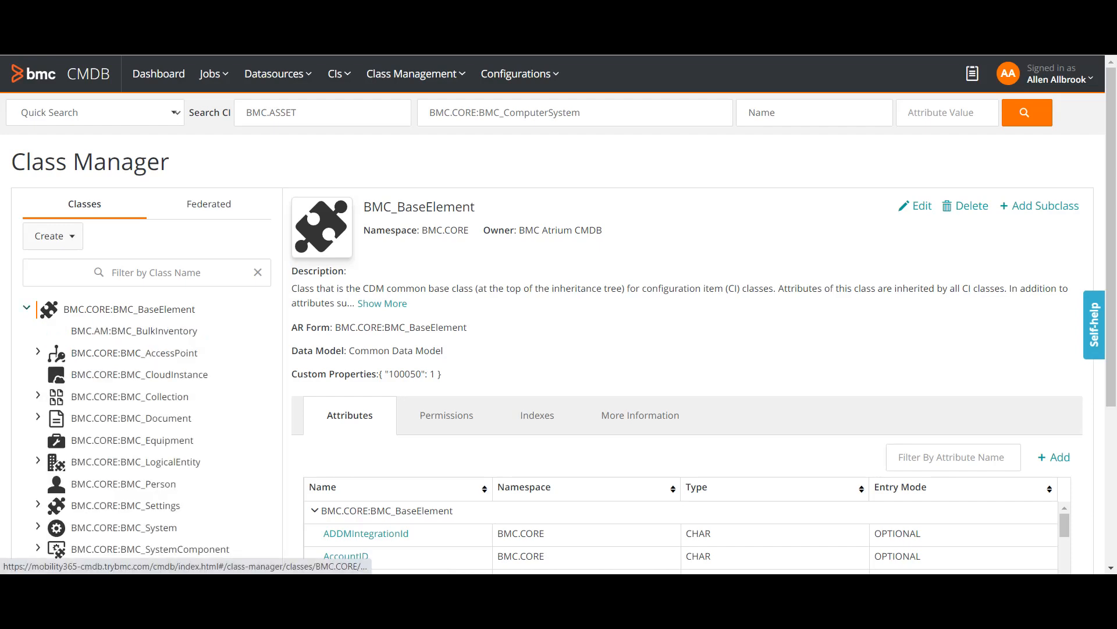
scroll(117, 414, down, 2)
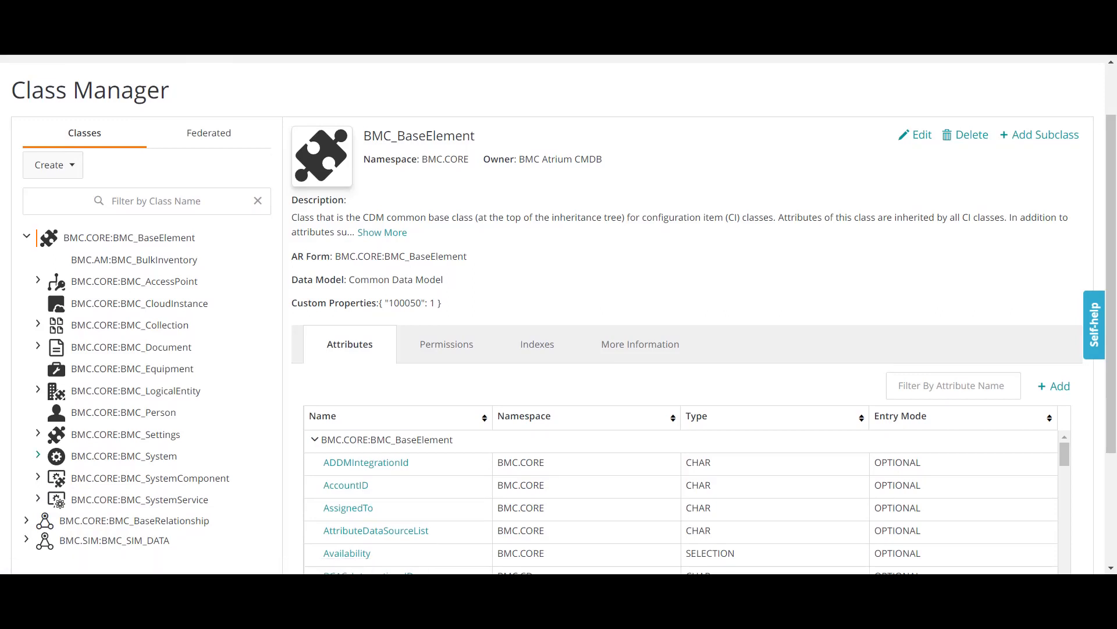
Expand BMC.CORE:BMC_System in the class tree to view its subclasses, and collapse it again.
click(38, 455)
scroll(559, 315, down, 1)
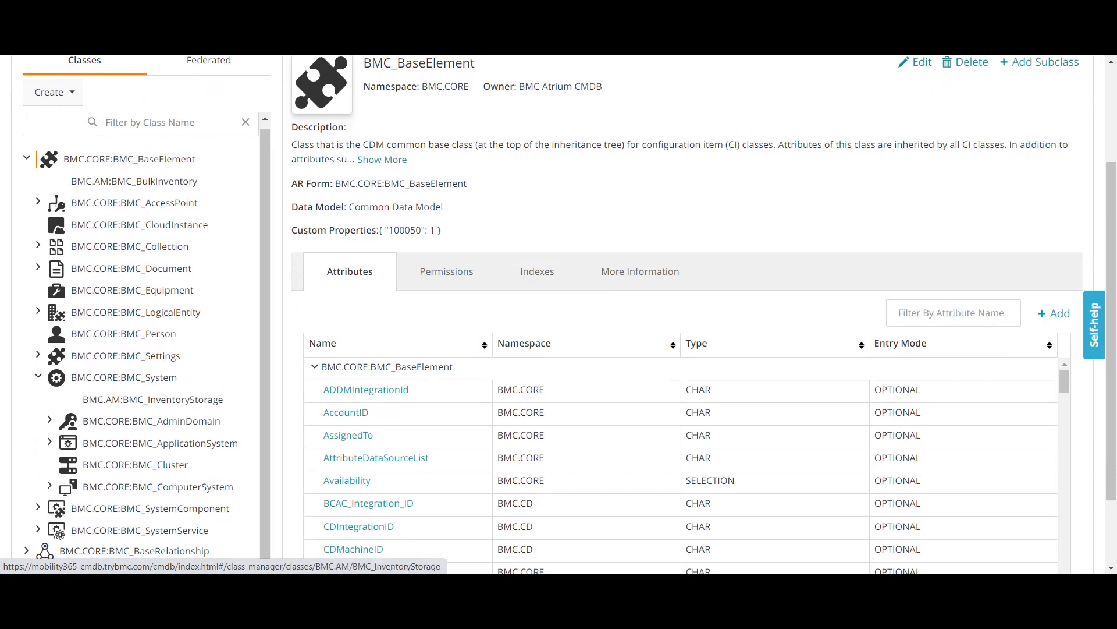
click(38, 377)
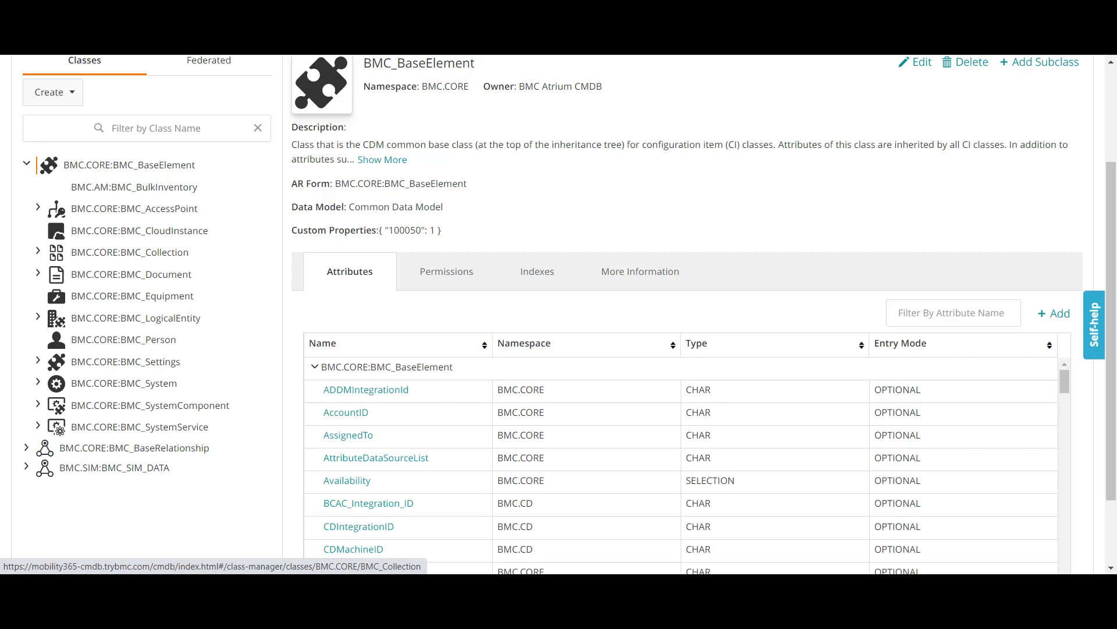
scroll(130, 252, up, 2)
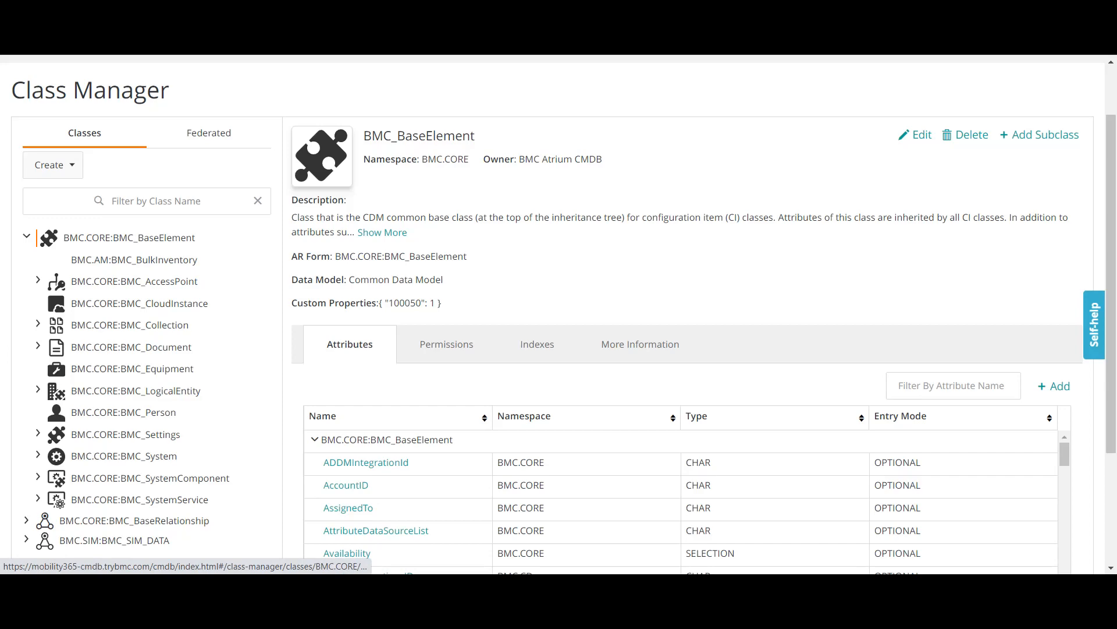
Expand BMC.CORE:BMC_System and its BMC.CORE:BMC_ComputerSystem subclass in the class tree.
scroll(559, 314, down, 2)
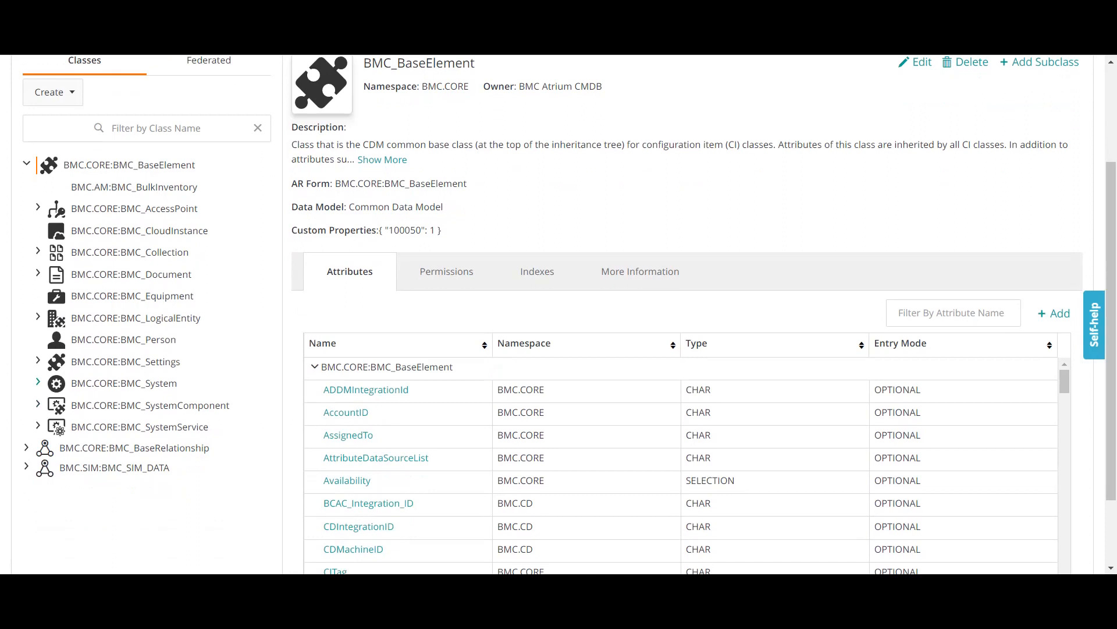
click(38, 382)
scroll(559, 314, down, 2)
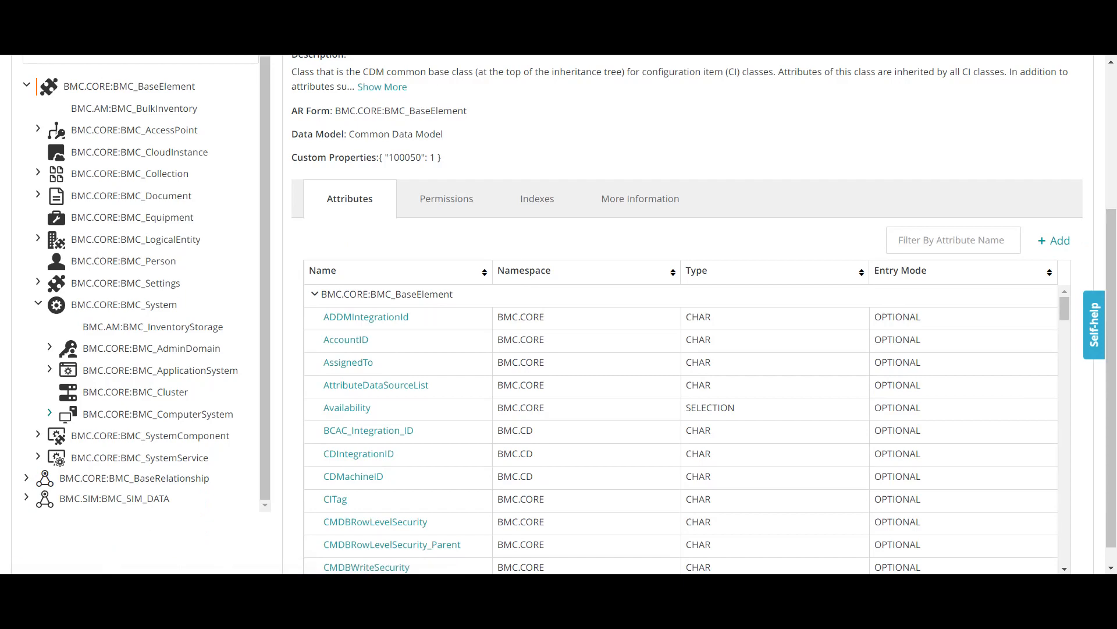
click(50, 412)
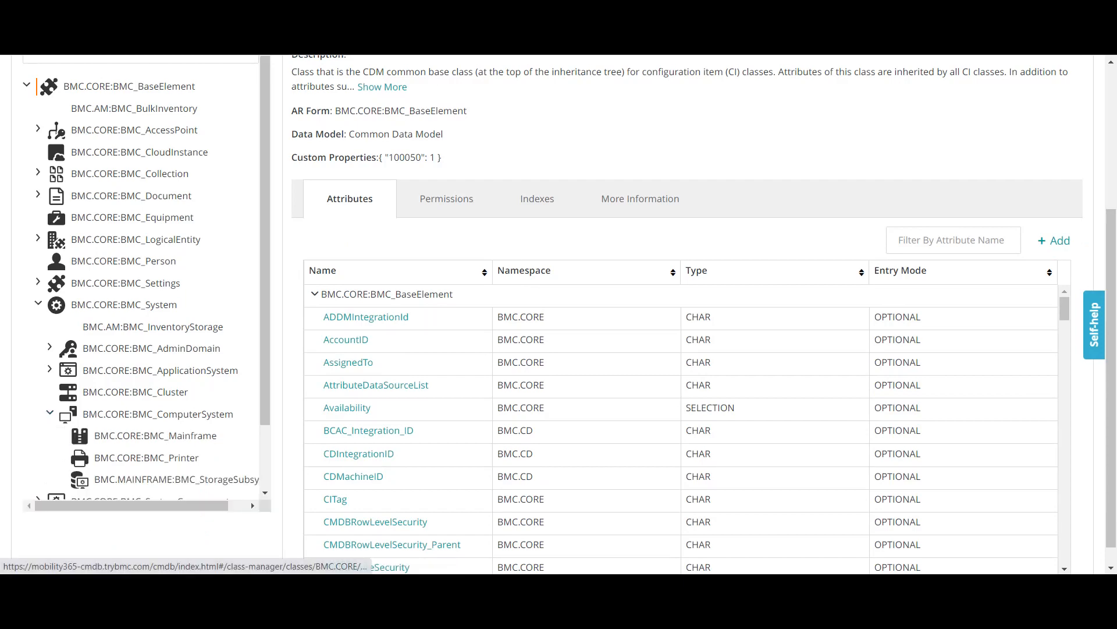
Examine the class hierarchy from BMC_BaseElement through BMC_System down to the subclasses of BMC_ComputerSystem.
scroll(250, 502, down, 2)
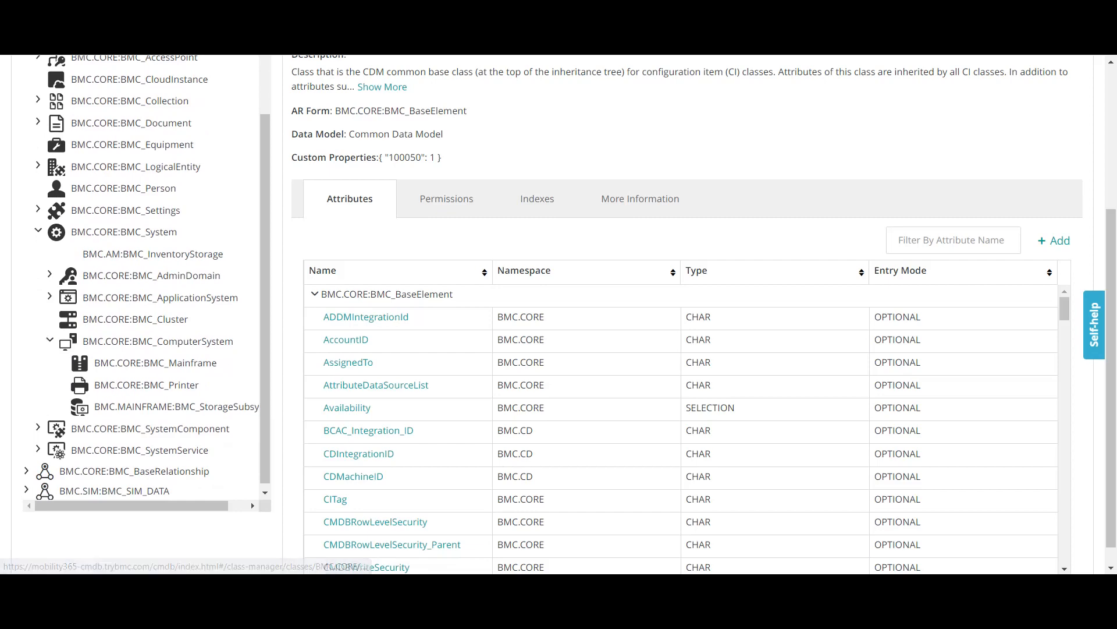
scroll(250, 502, up, 2)
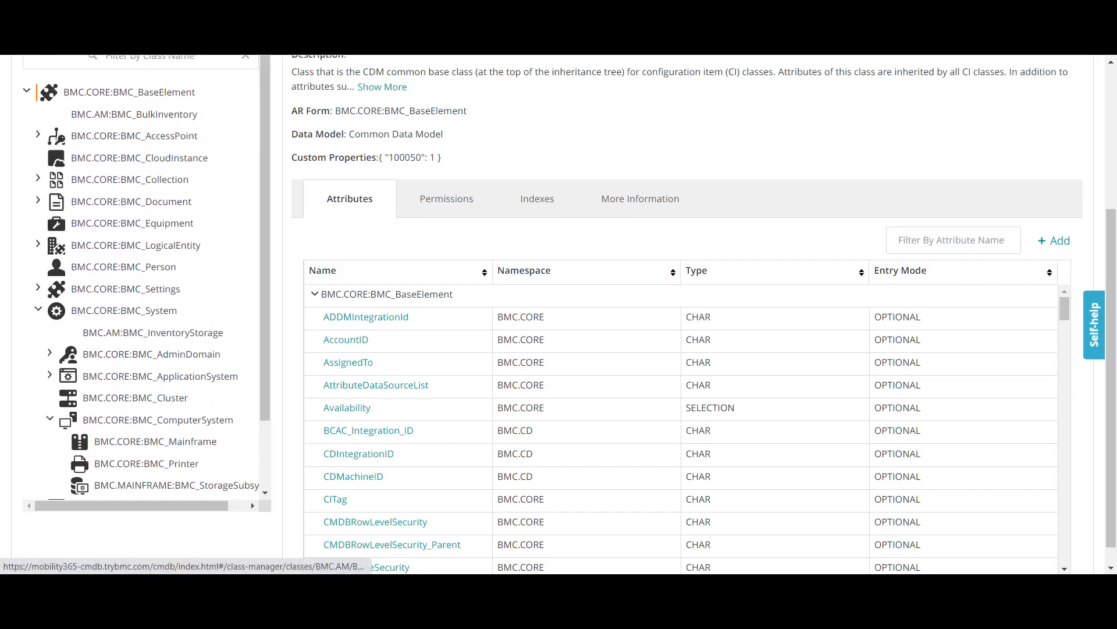
scroll(250, 502, up, 3)
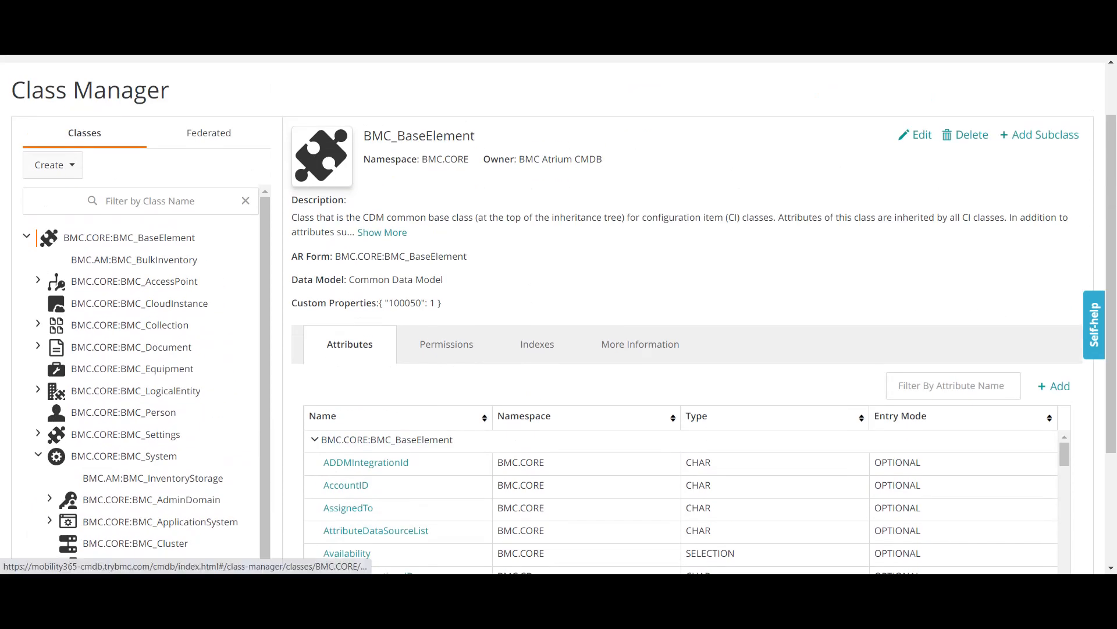
scroll(250, 501, down, 2)
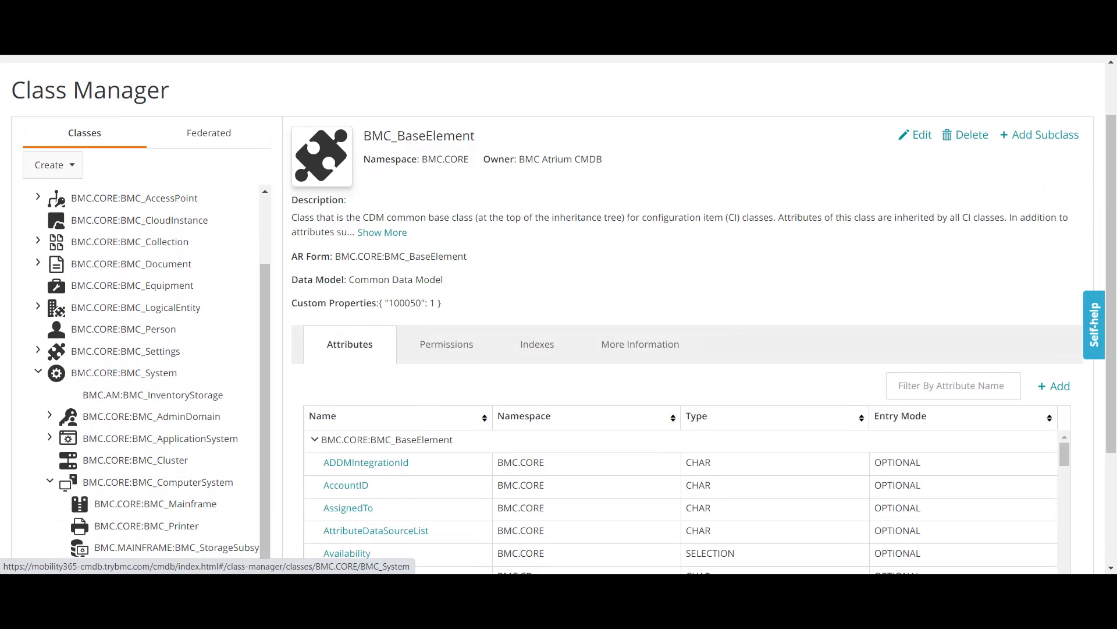
scroll(250, 501, down, 3)
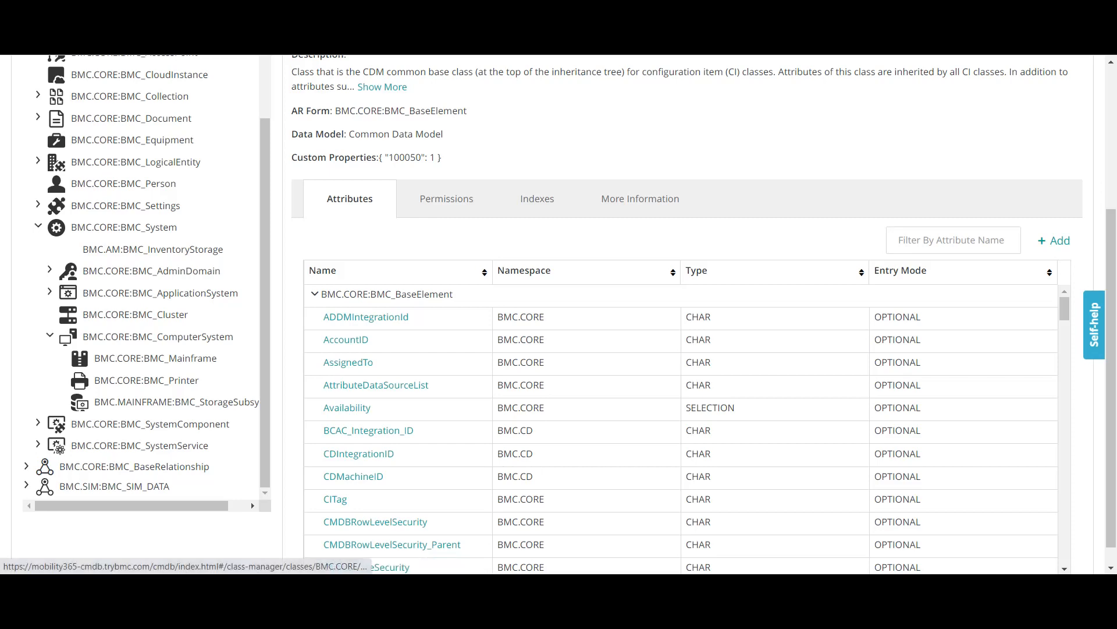
scroll(146, 277, up, 3)
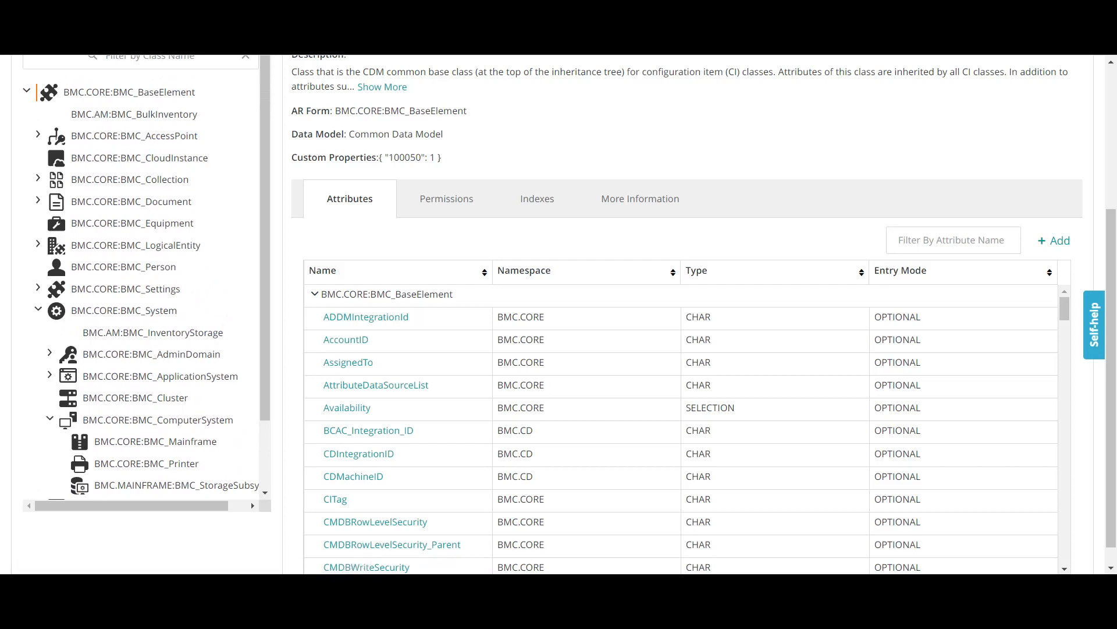
scroll(687, 314, up, 1)
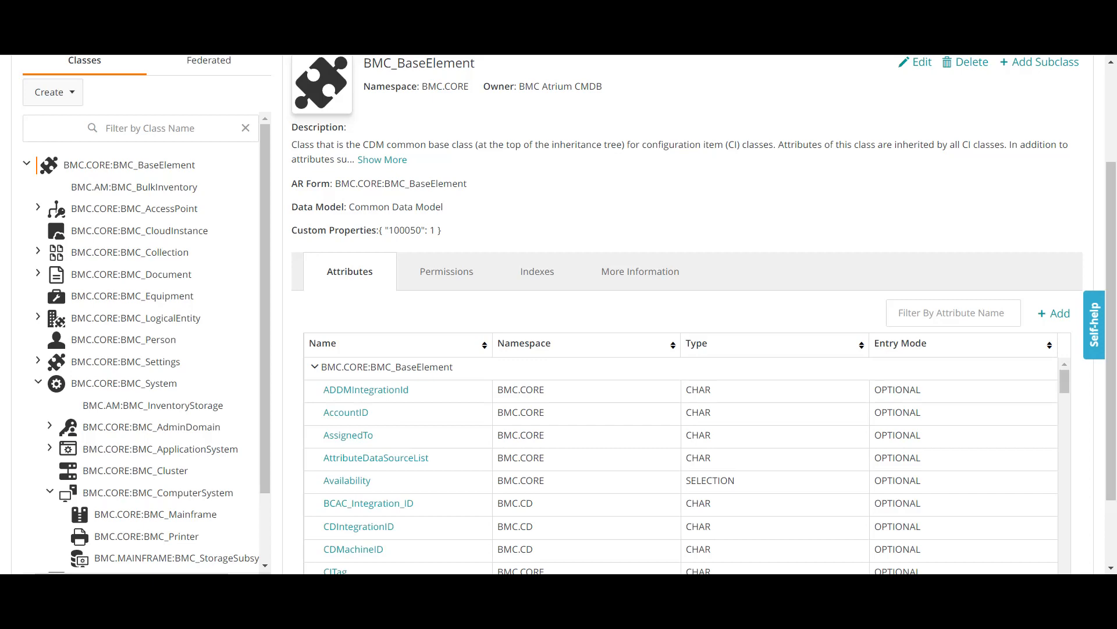
Open the details of the BMC.CORE:BMC_Printer class under BMC_ComputerSystem.
scroll(251, 510, down, 4)
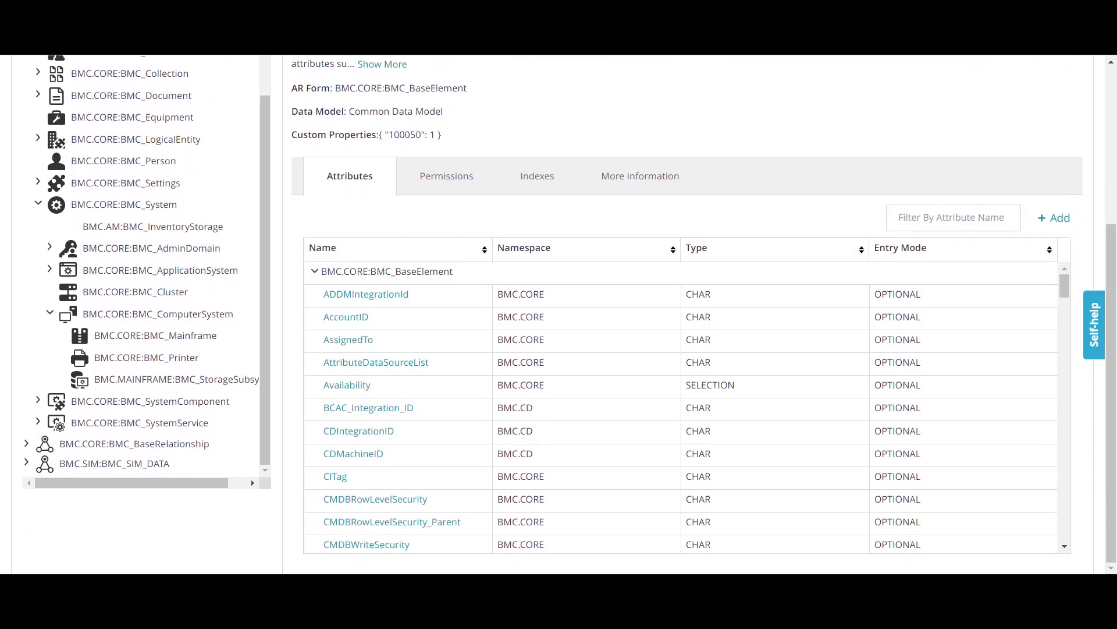
click(146, 358)
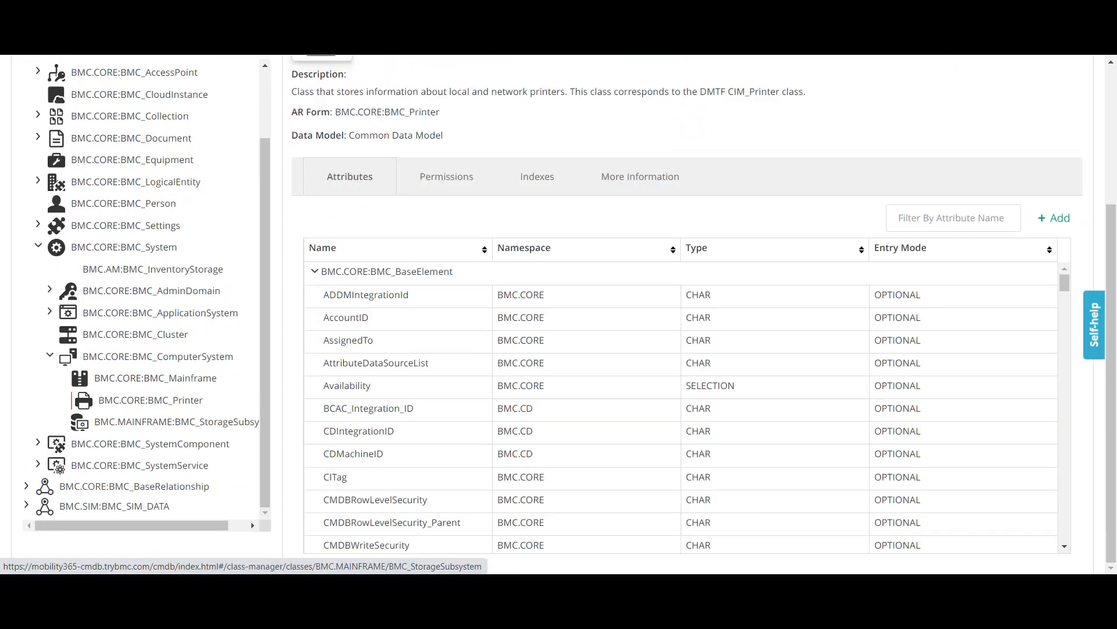
scroll(250, 521, up, 2)
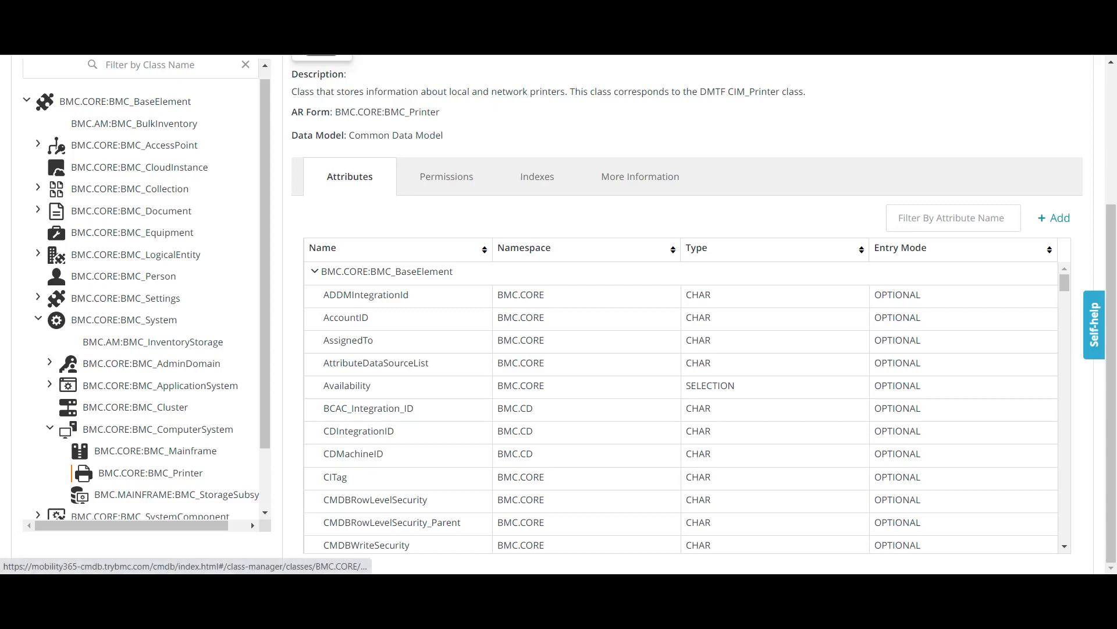
Expand BMC.CORE:BMC_LogicalEntity to view its subclasses, and collapse it again.
click(38, 253)
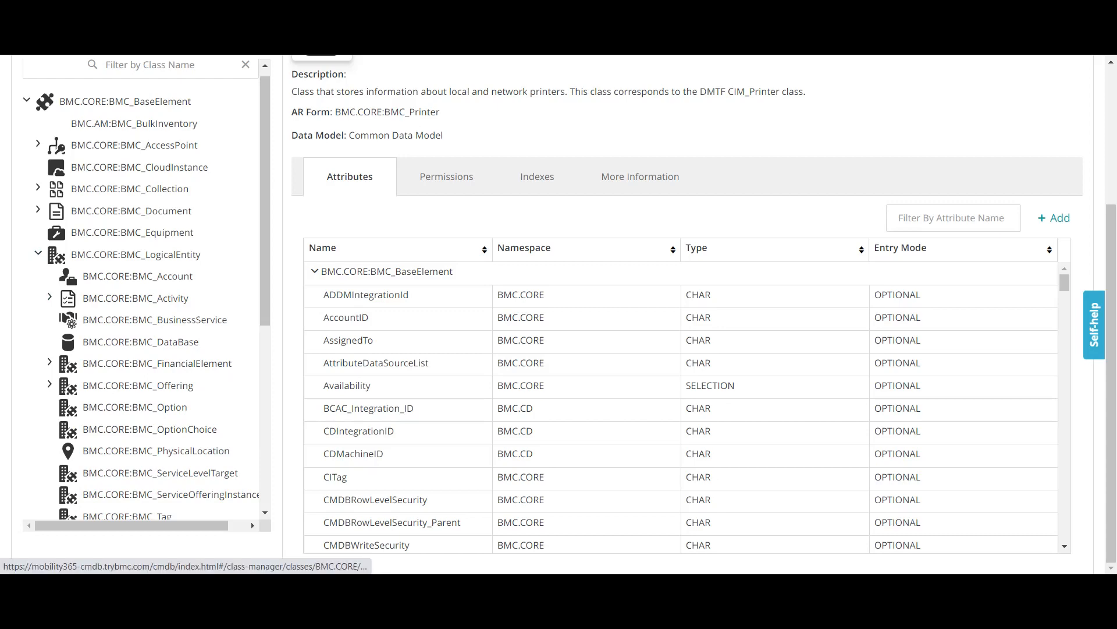
scroll(141, 291, up, 1)
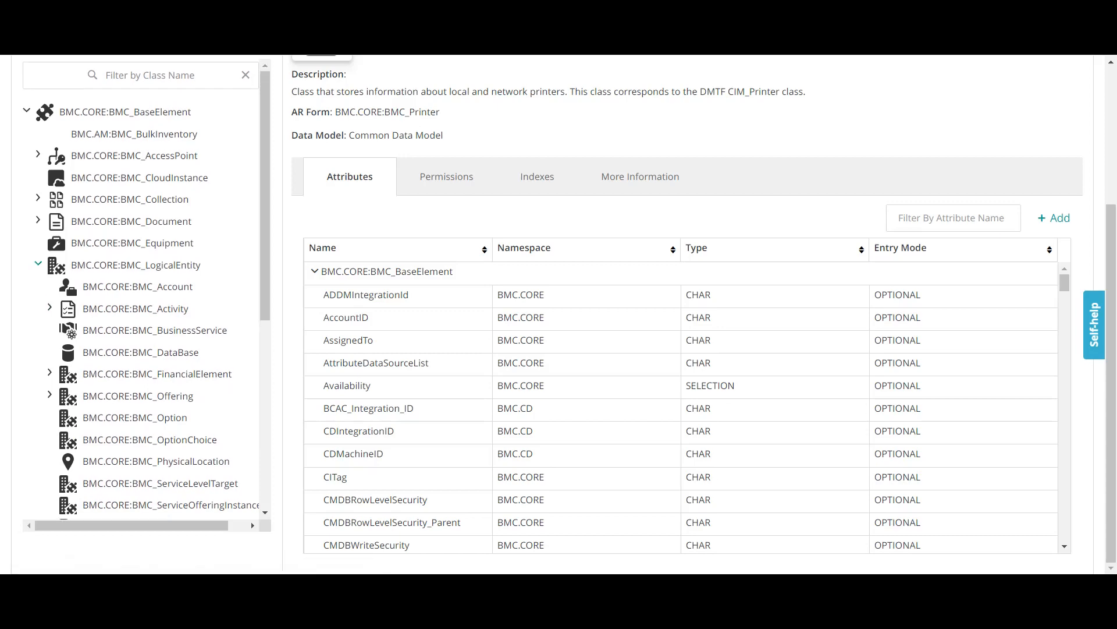
click(38, 263)
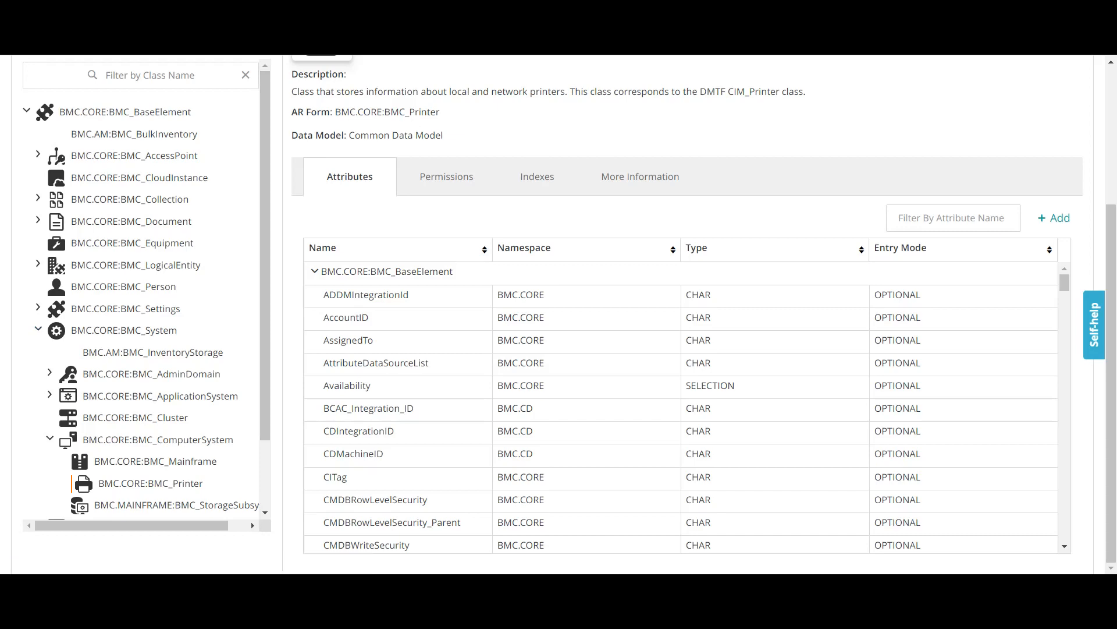
Review the BMC_Printer class summary and the class types offered for creating a new class.
scroll(250, 522, up, 3)
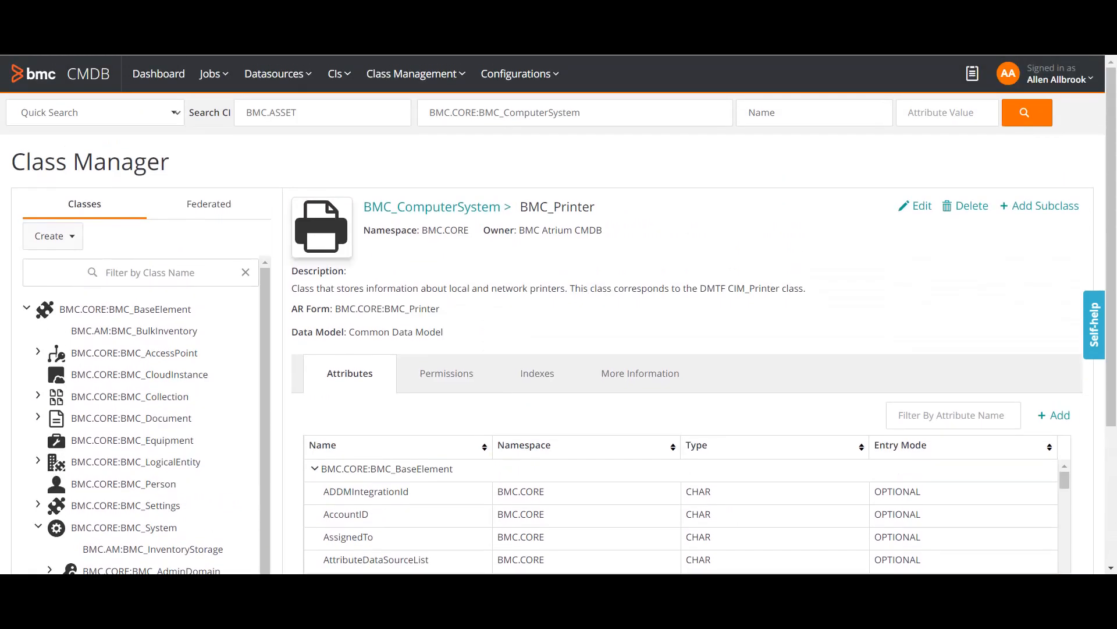
scroll(140, 408, down, 1)
scroll(139, 408, up, 1)
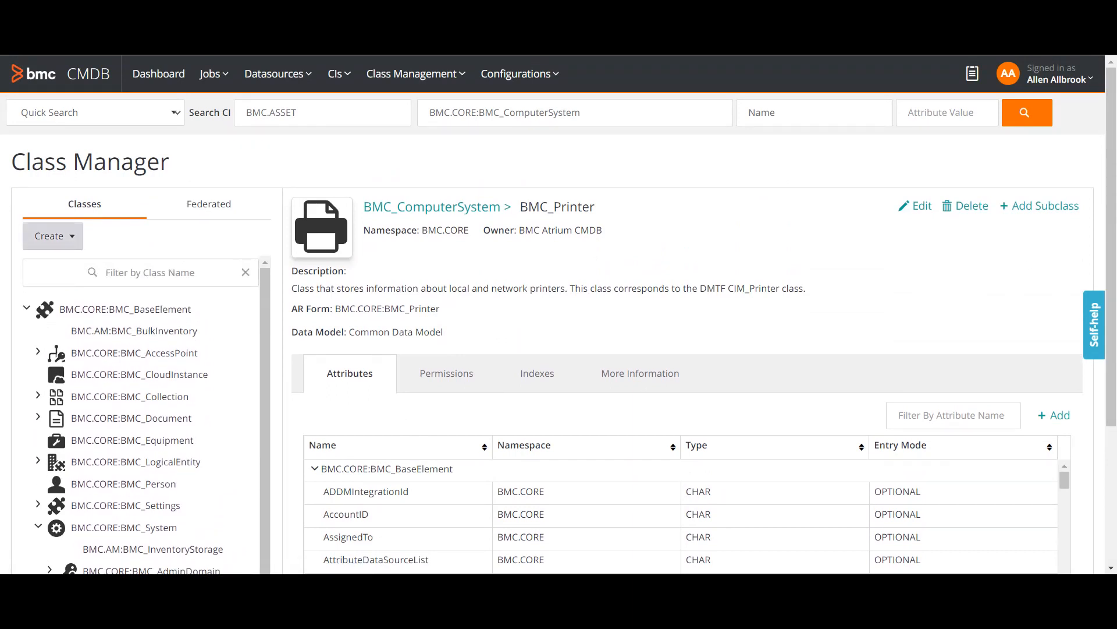
click(53, 236)
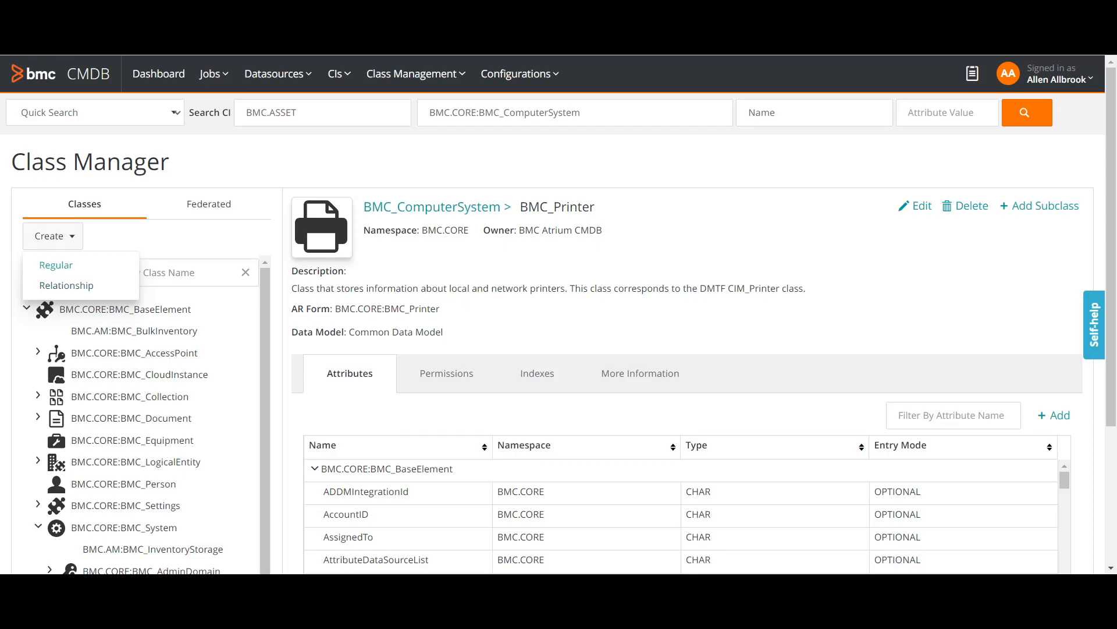
click(56, 265)
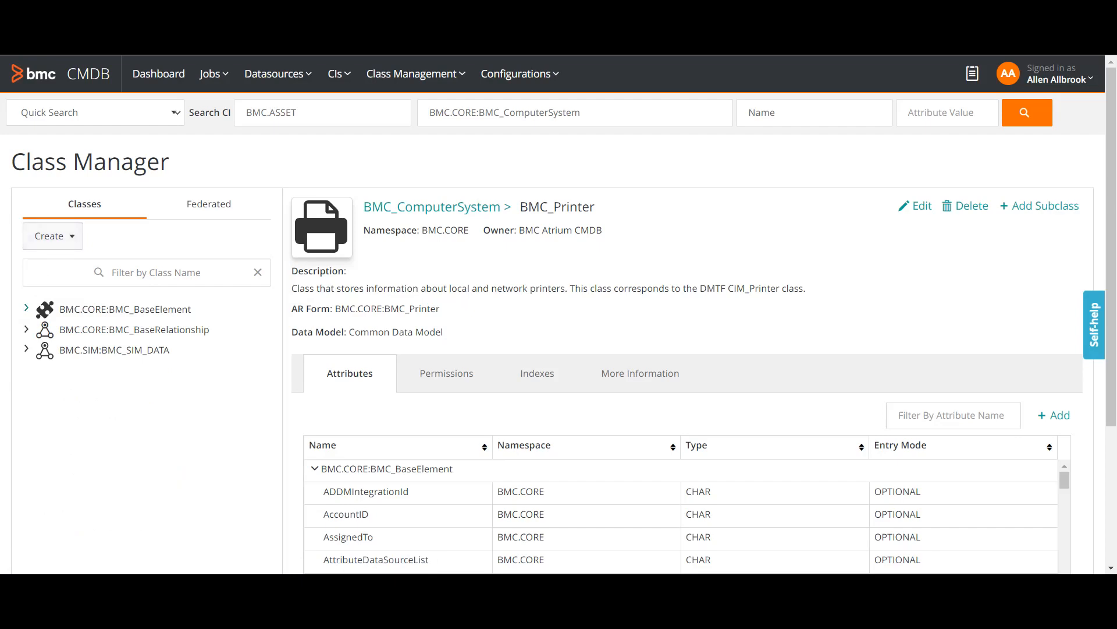
Expand BMC.CORE:BMC_BaseElement again and open the details of the BMC.CORE:BMC_ComputerSystem class.
click(26, 308)
scroll(146, 422, down, 2)
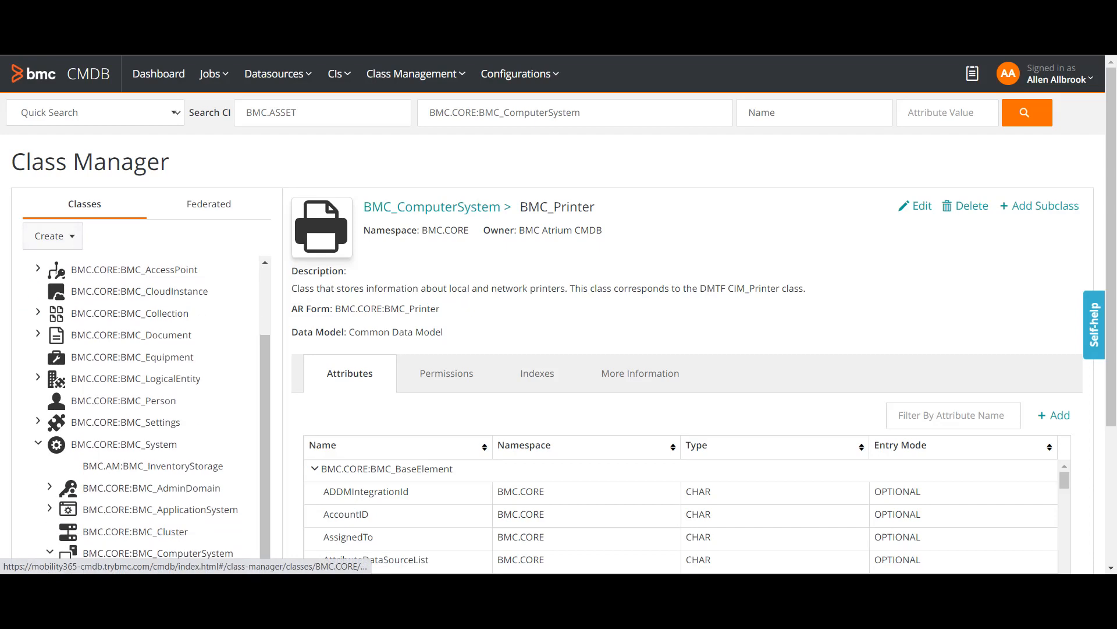
scroll(250, 521, down, 3)
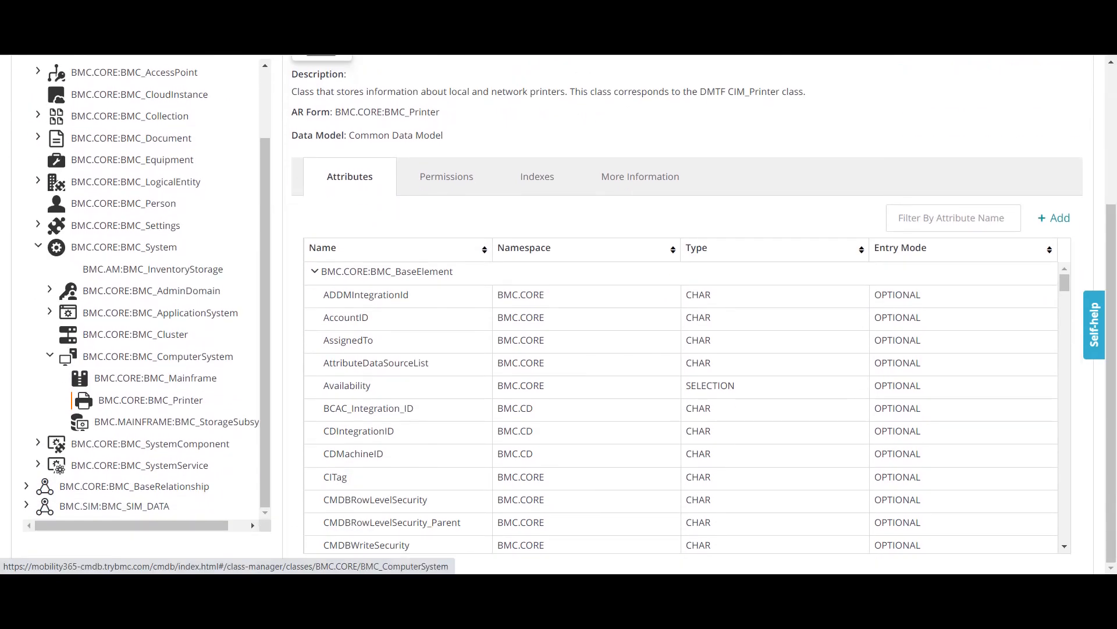
click(158, 356)
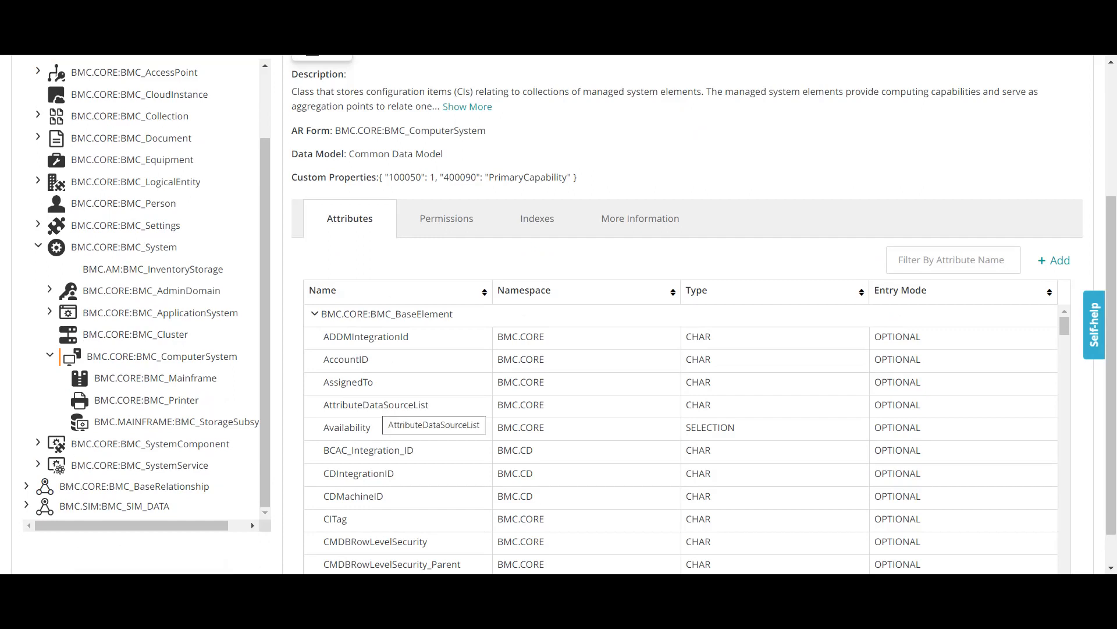
Examine the attribute list of BMC_ComputerSystem, including each attribute's namespace, type and entry mode.
scroll(681, 437, down, 1)
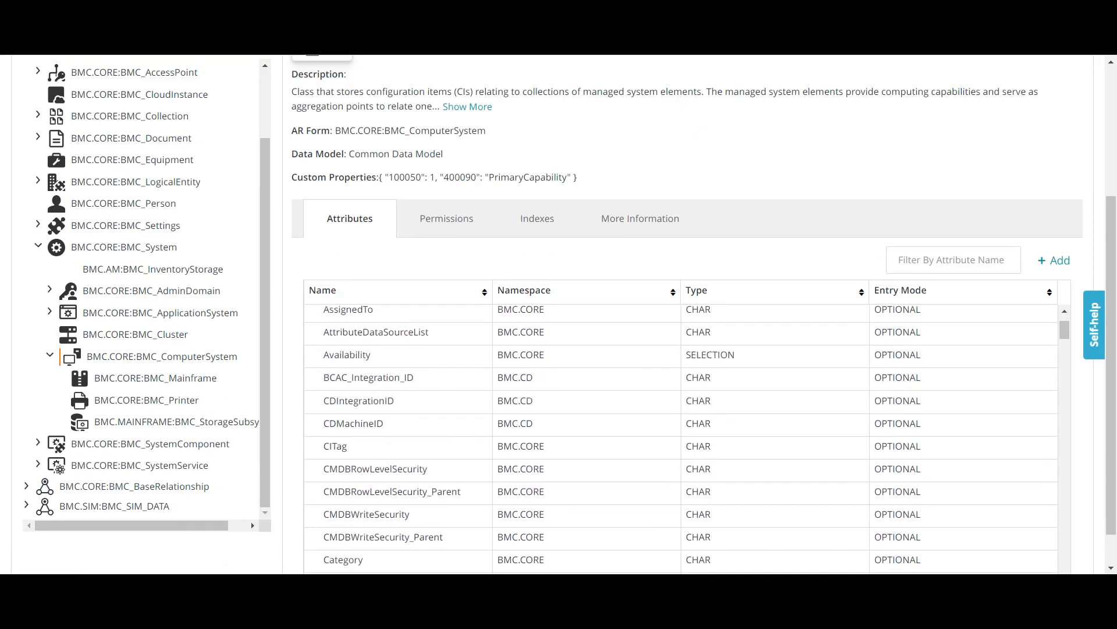
scroll(681, 436, up, 1)
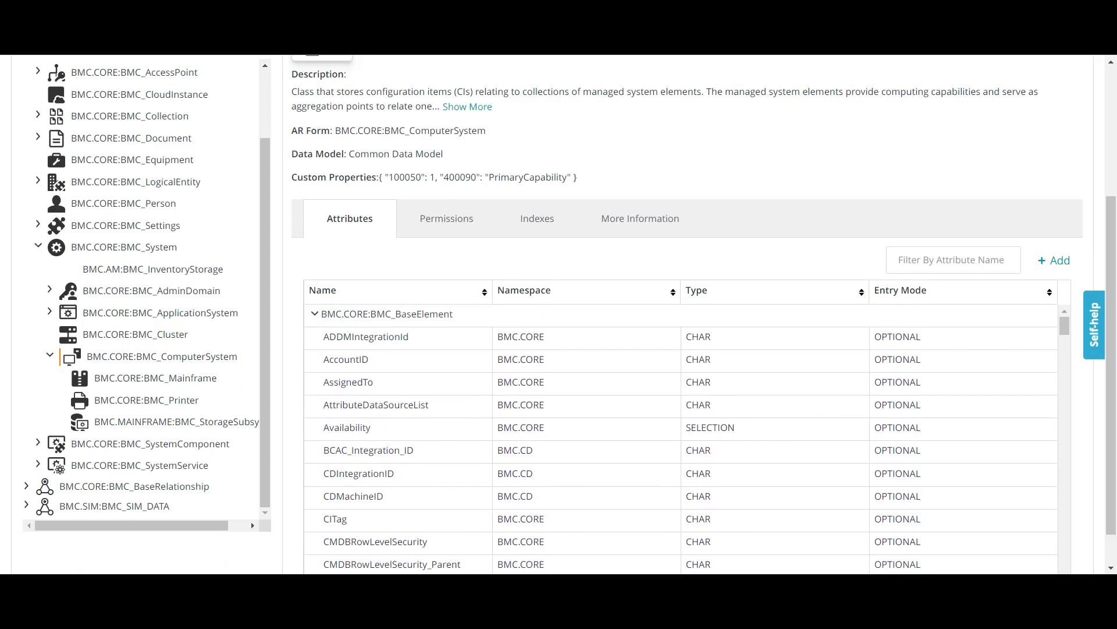
scroll(681, 436, down, 2)
scroll(681, 437, down, 1)
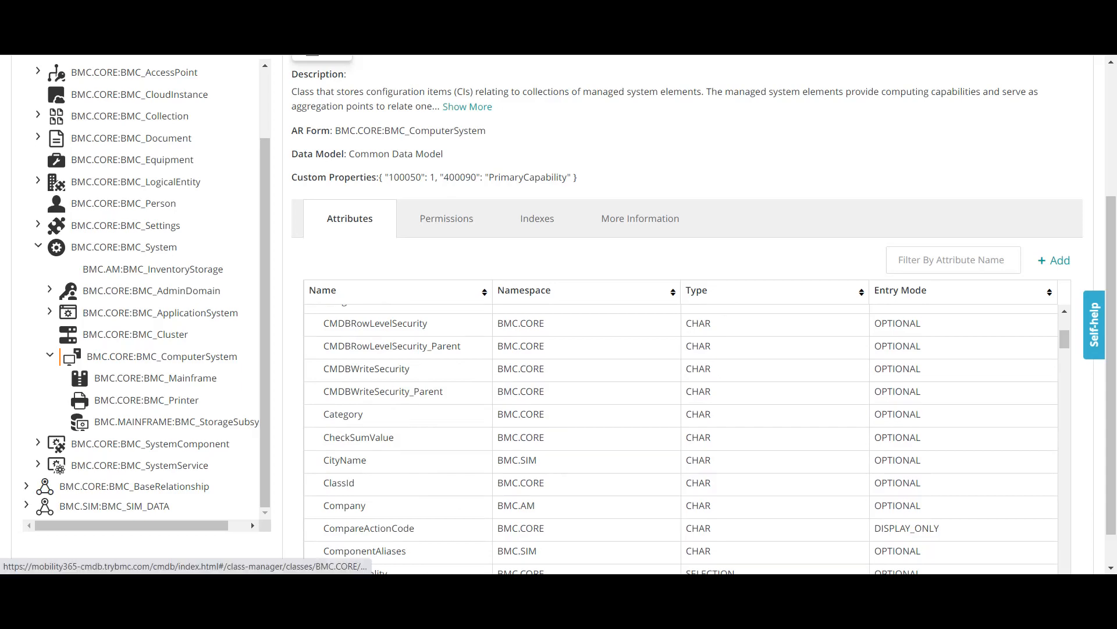
scroll(250, 522, up, 2)
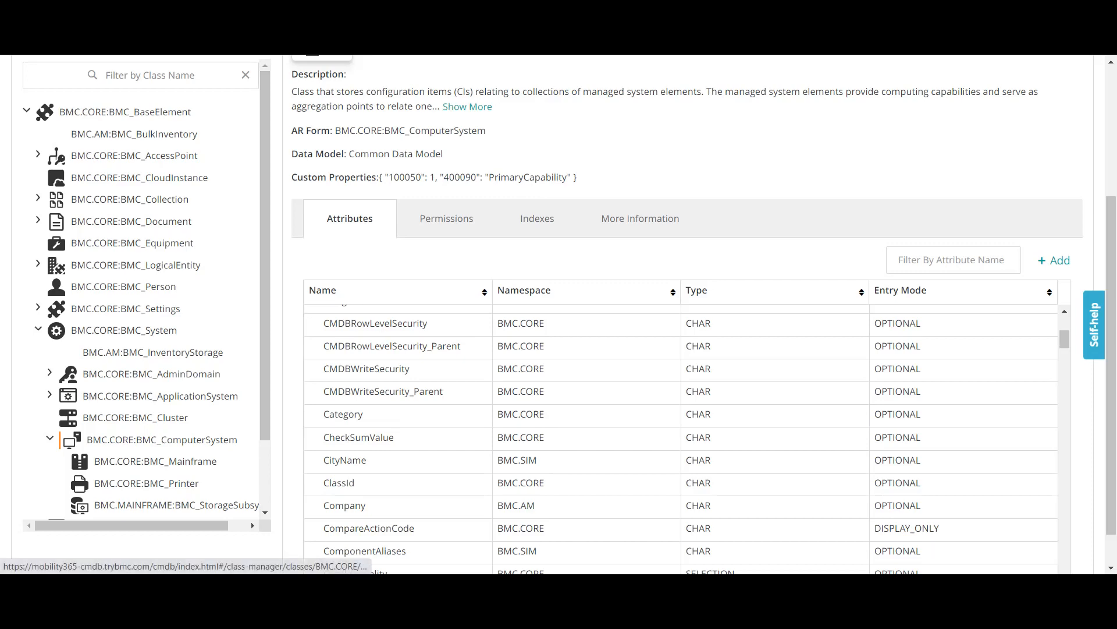
scroll(681, 436, down, 1)
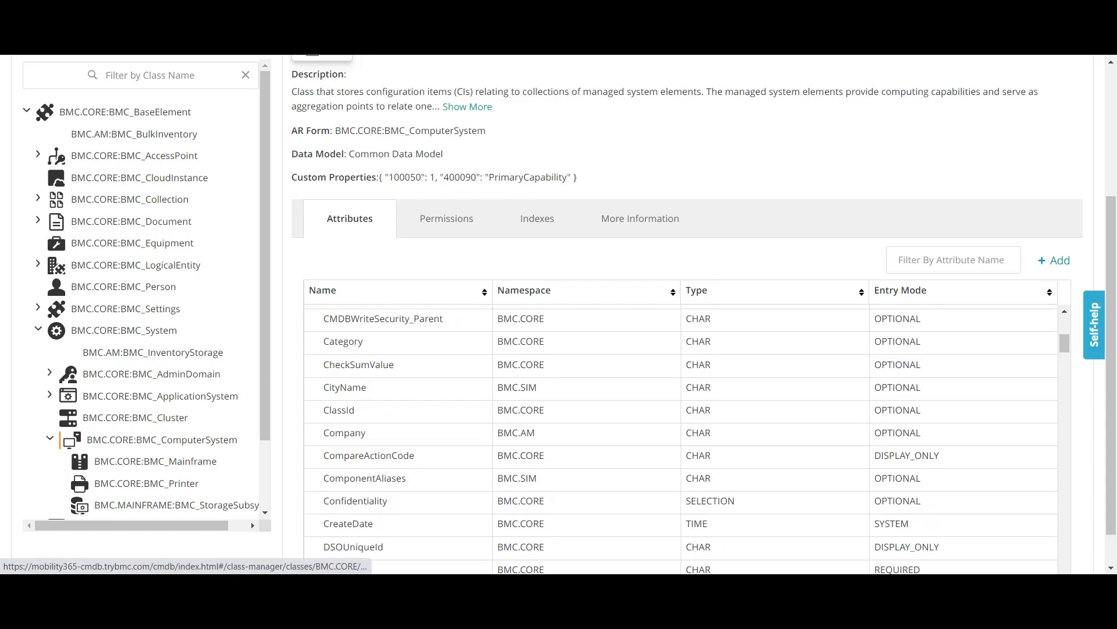
scroll(681, 436, down, 3)
scroll(681, 436, down, 5)
scroll(681, 437, down, 5)
scroll(681, 436, down, 5)
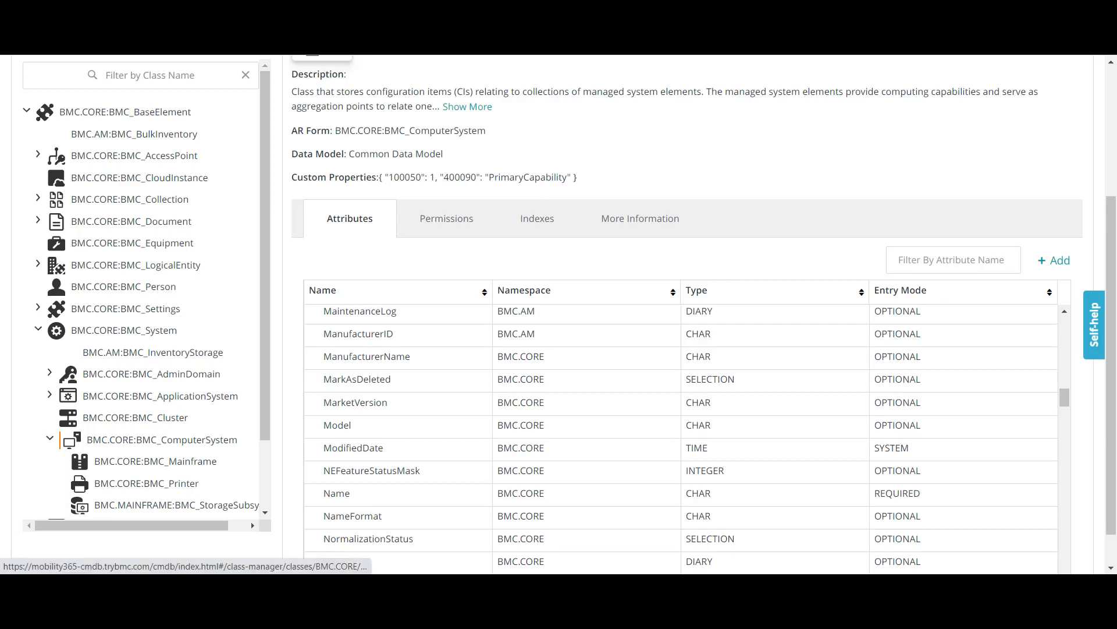
Examine the remaining BMC_ComputerSystem attributes, and view the Atrium_CMDB_ComputerSystem database view in SQL Server for comparison.
scroll(681, 434, down, 1)
scroll(681, 433, up, 2)
scroll(681, 433, down, 1)
scroll(681, 434, down, 8)
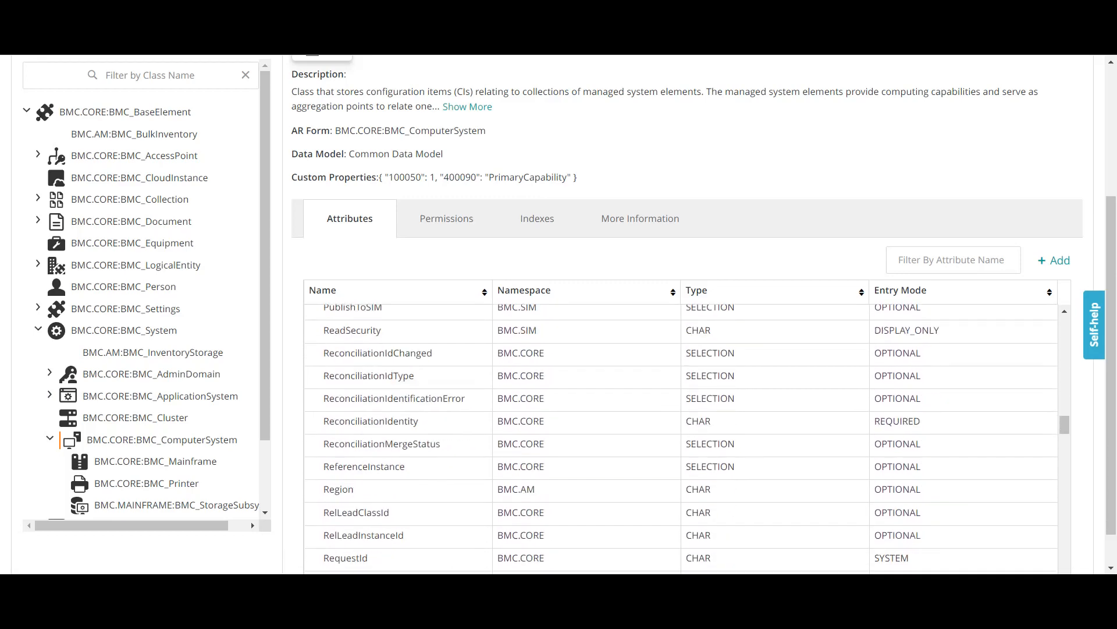
scroll(681, 433, down, 1)
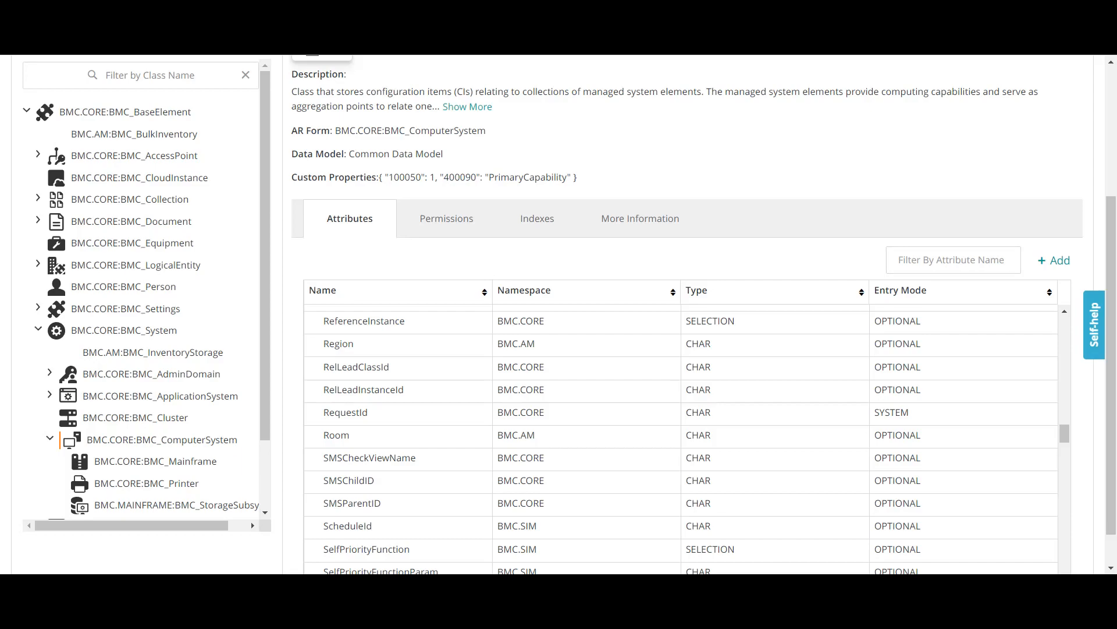
mouse_move(784, 585)
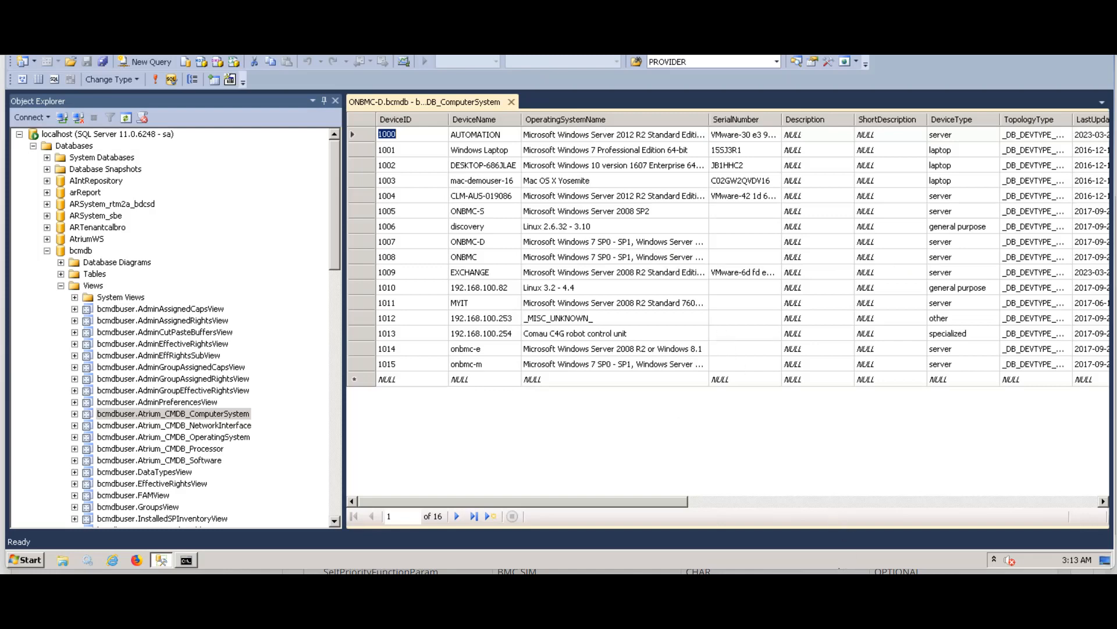
Return to the CMDB class, start a new attribute for BMC_ComputerSystem and choose the Character datatype.
click(551, 522)
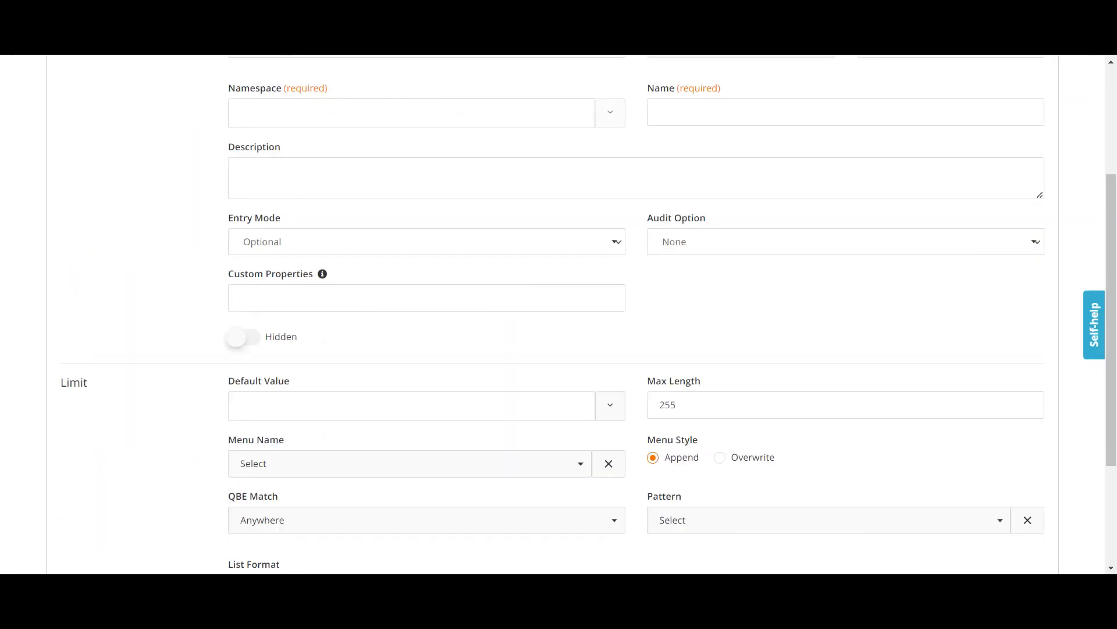
scroll(553, 314, up, 3)
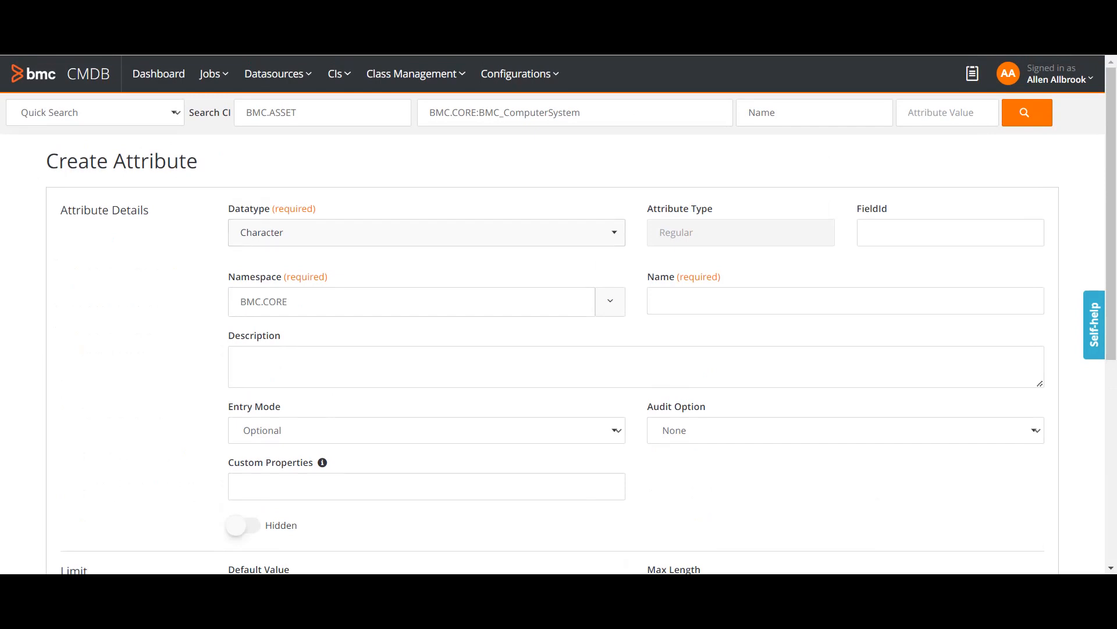
click(426, 233)
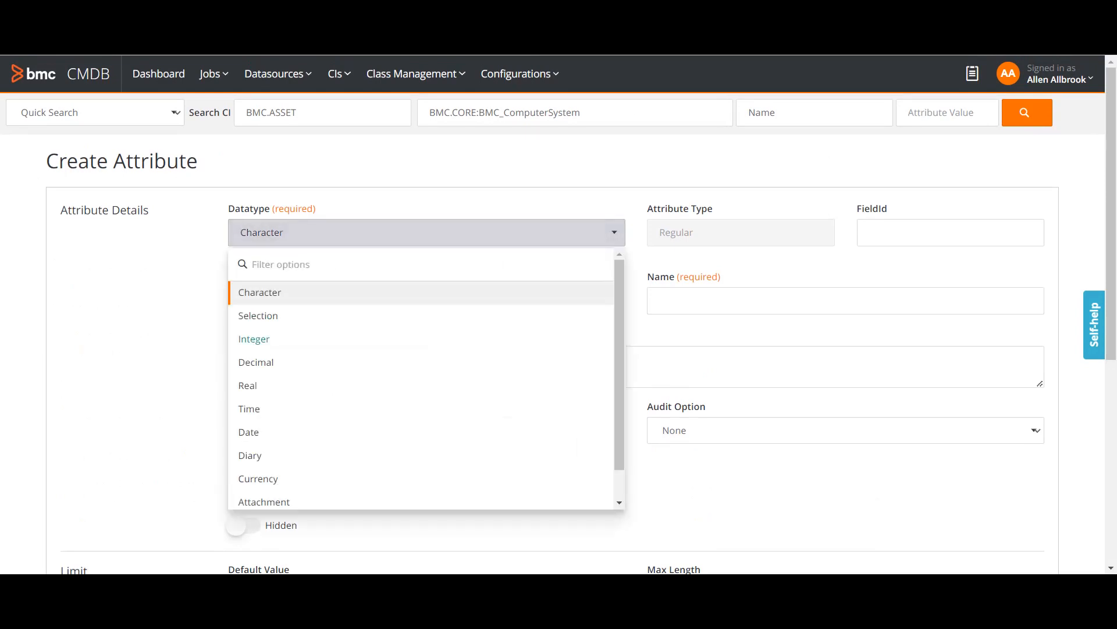
scroll(258, 446, down, 1)
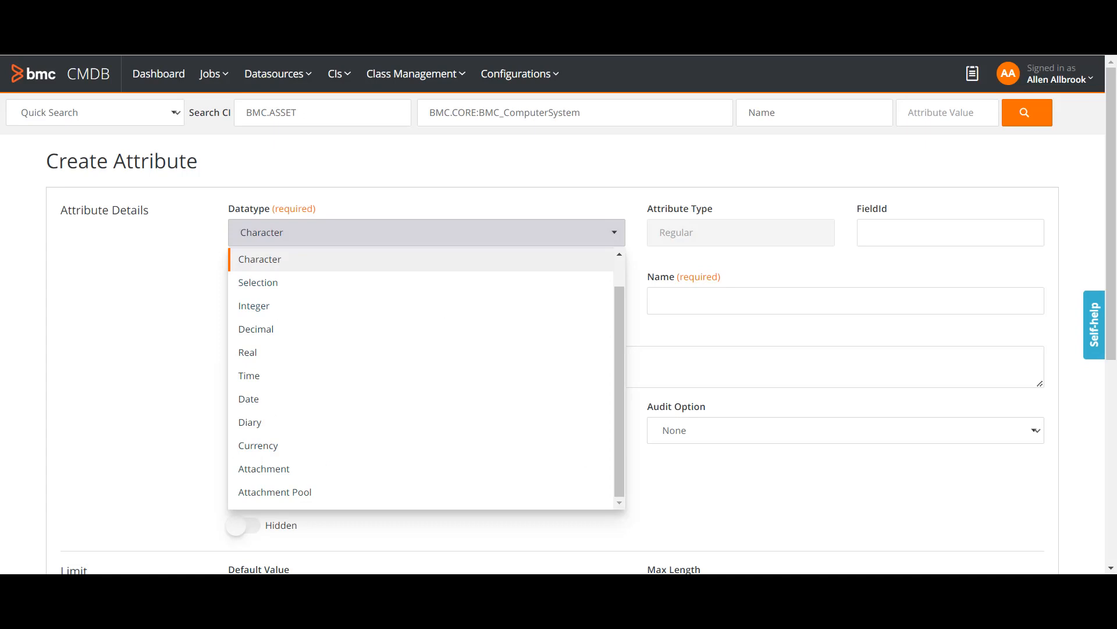
click(260, 259)
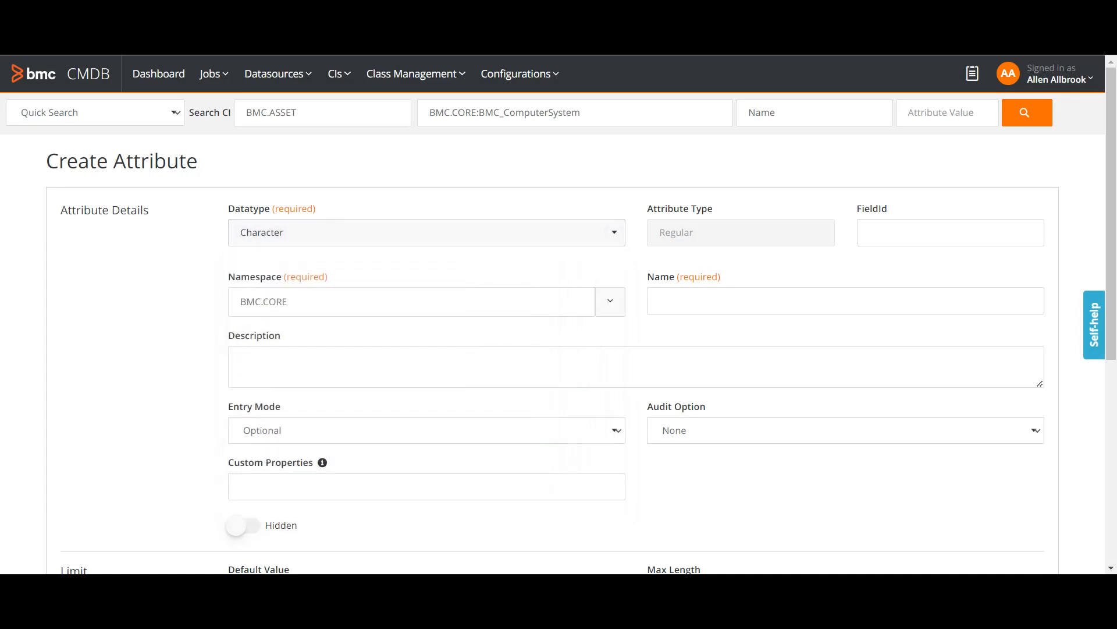
Leave the field ID empty and name the new attribute OperatingSystem.
click(950, 232)
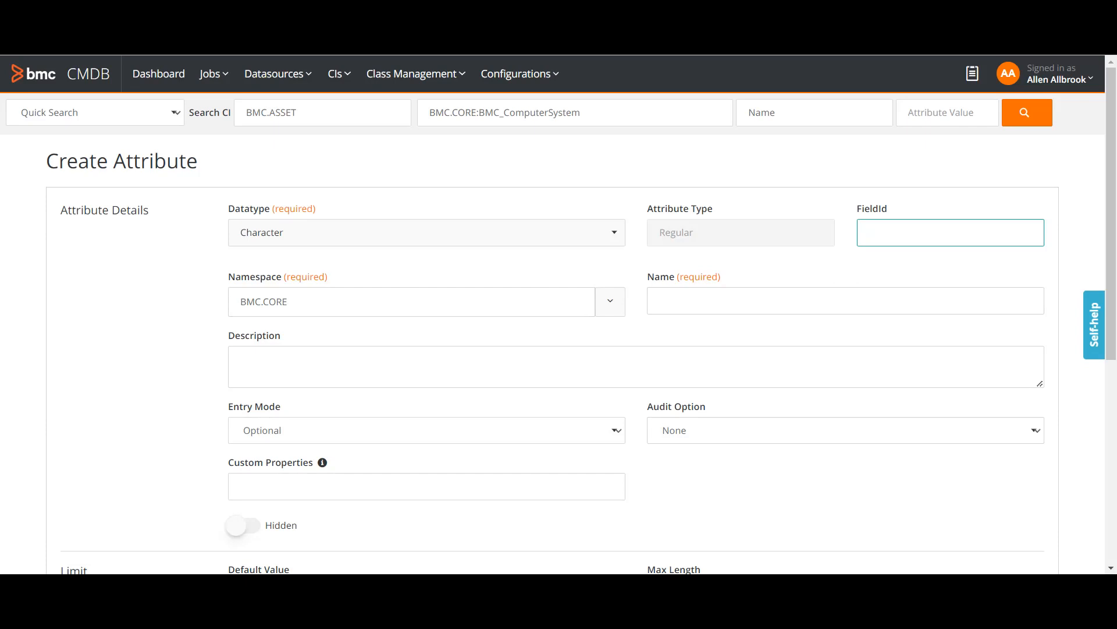
scroll(559, 314, down, 1)
click(660, 229)
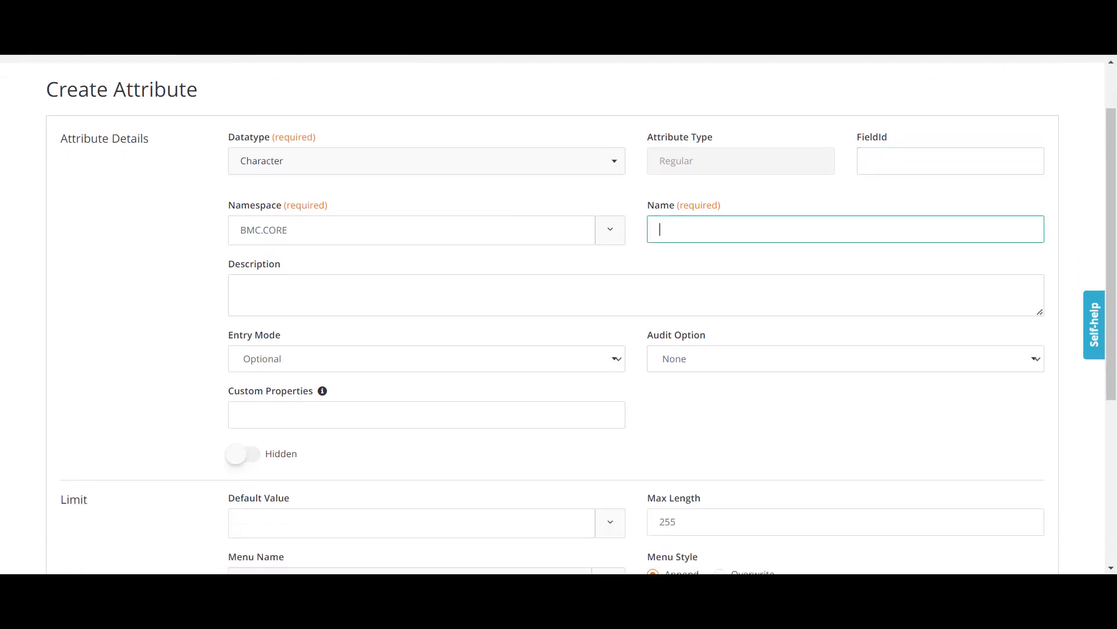
text(O)
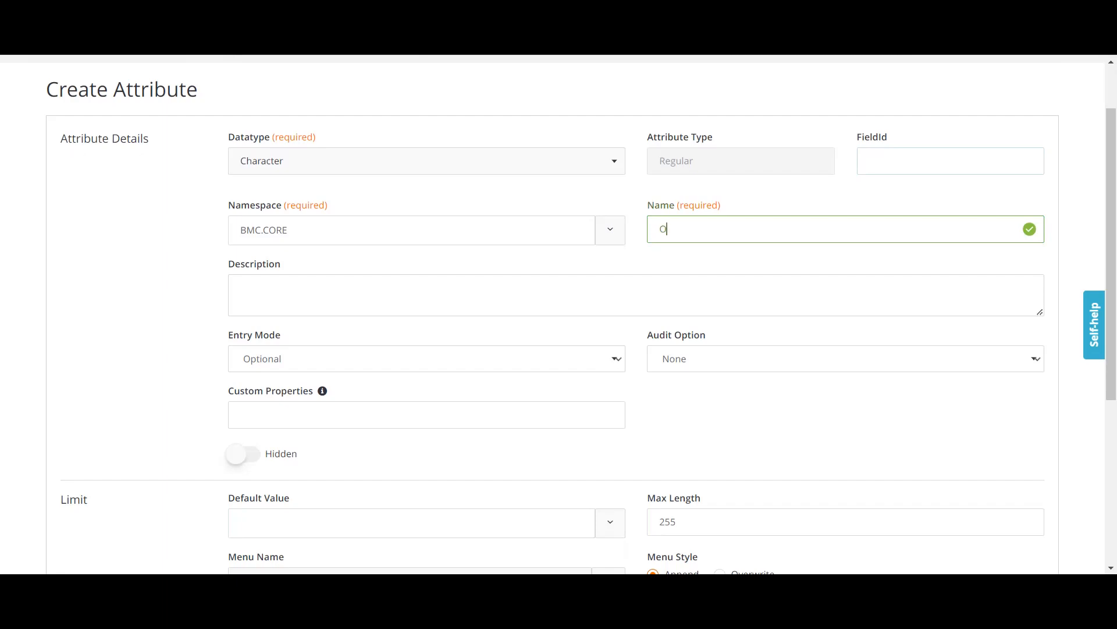
text(pr)
key(BackSpace)
text(eratingSystem)
key(ctrl+a)
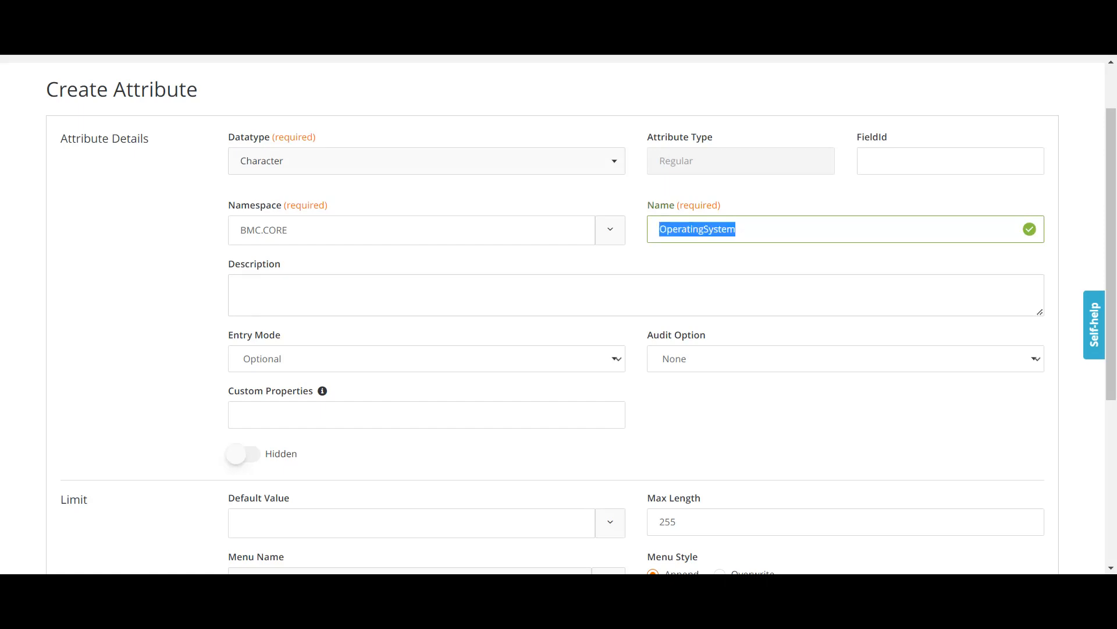
Review the namespace and entry mode options available for the OperatingSystem attribute.
click(610, 230)
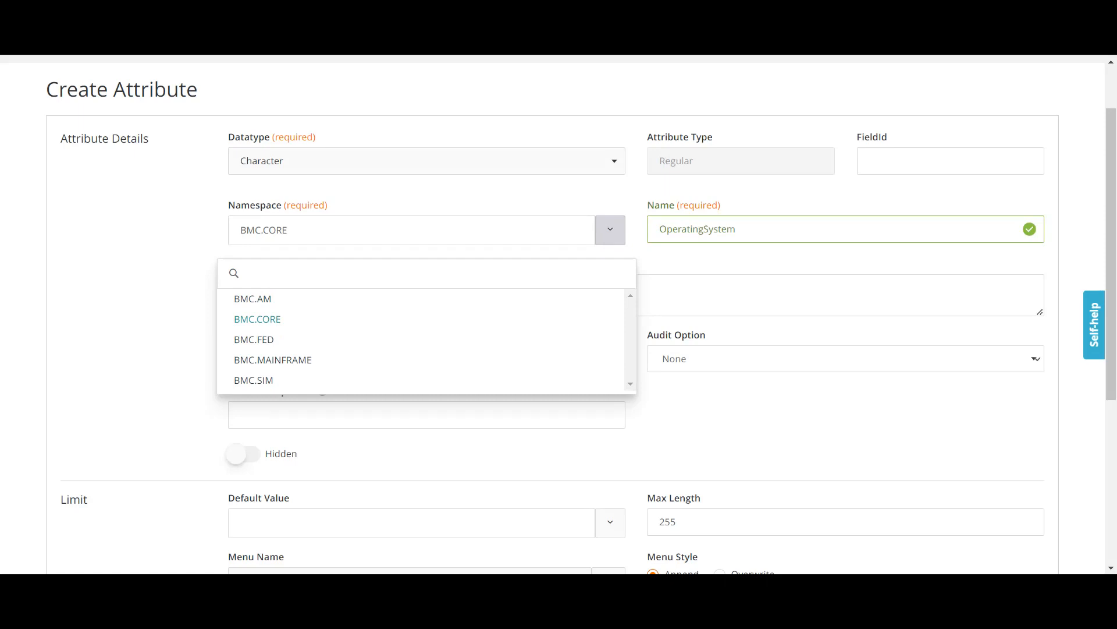
click(610, 230)
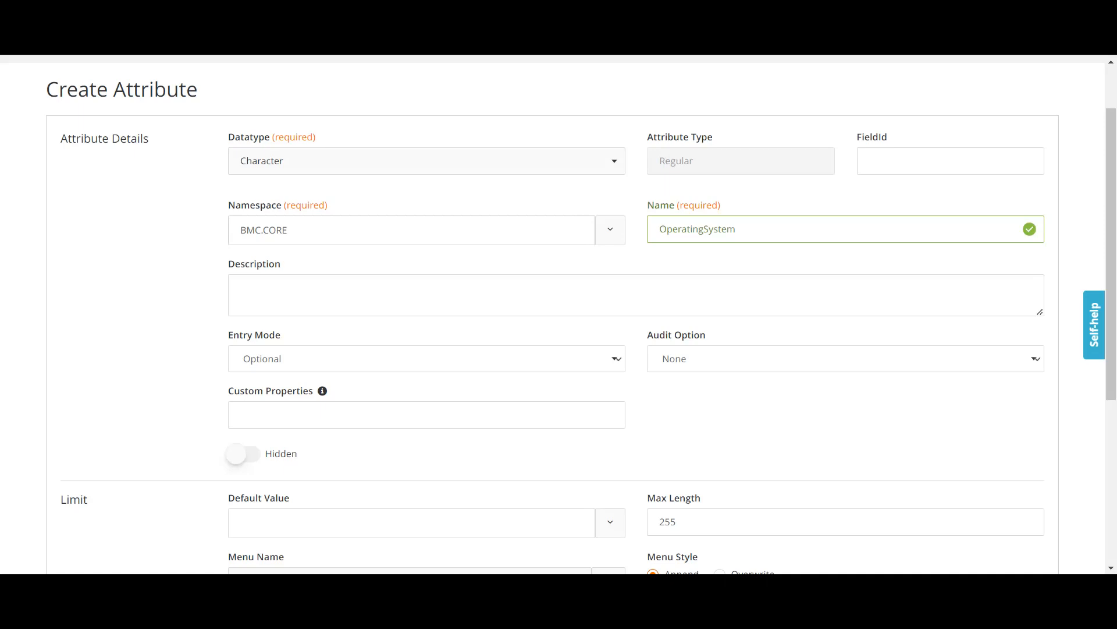
click(241, 288)
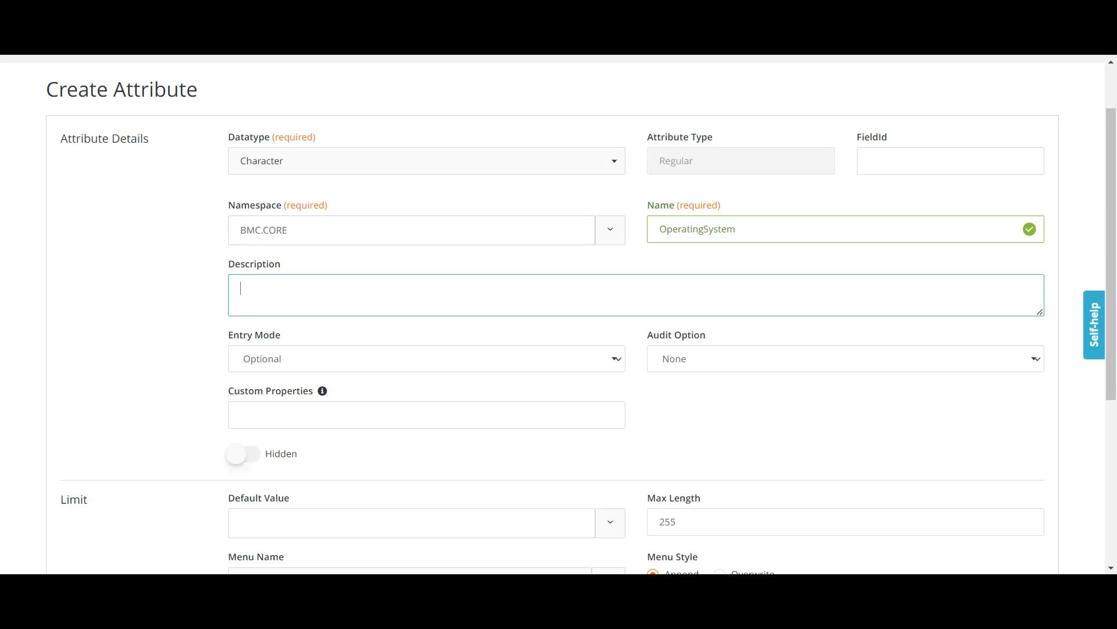
scroll(426, 291, down, 1)
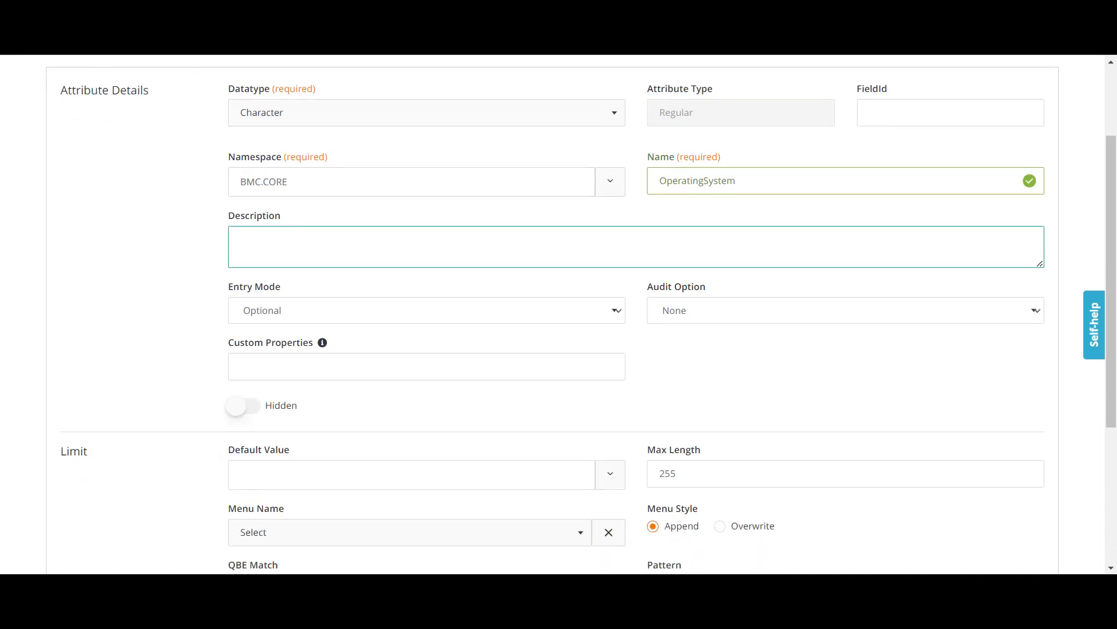
click(427, 286)
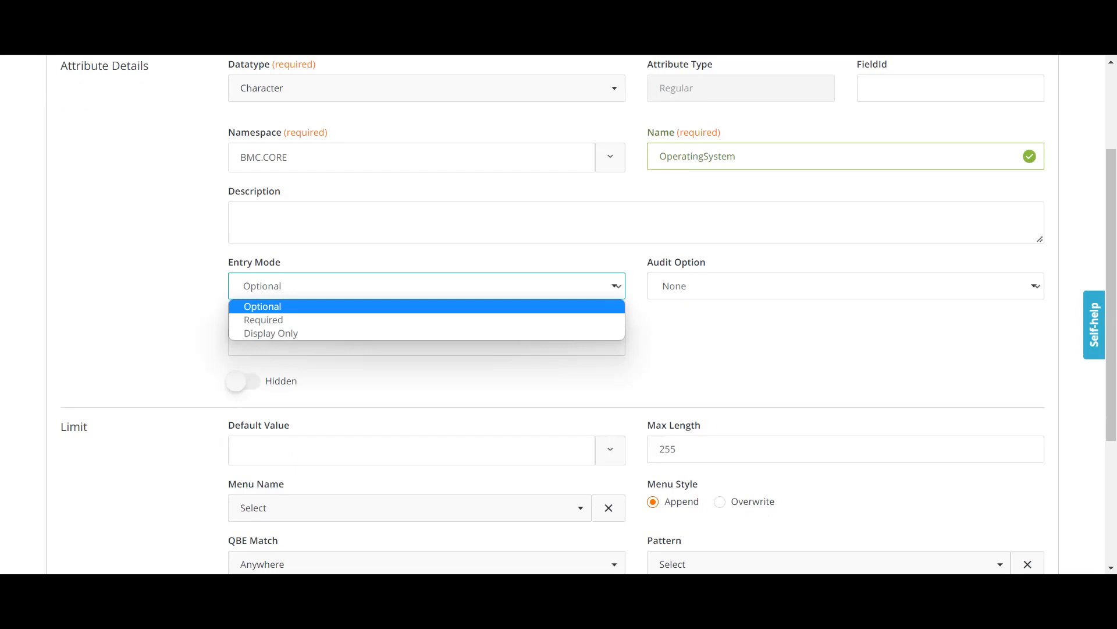
key(Escape)
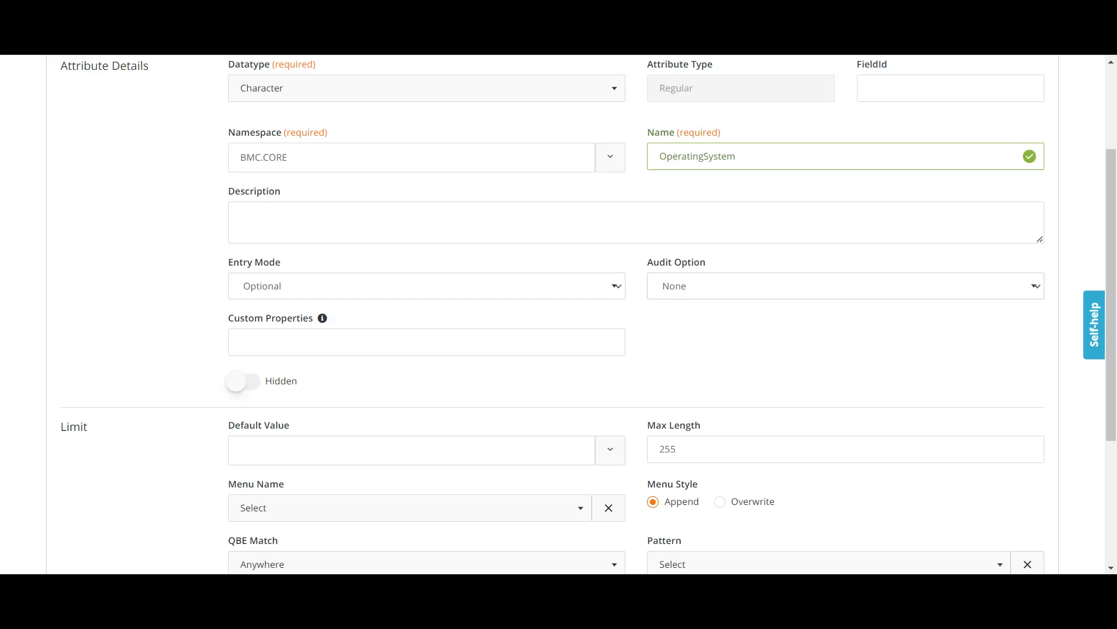
Look through the audit options for the attribute, from None to Audit and Copy, without choosing another one.
click(845, 285)
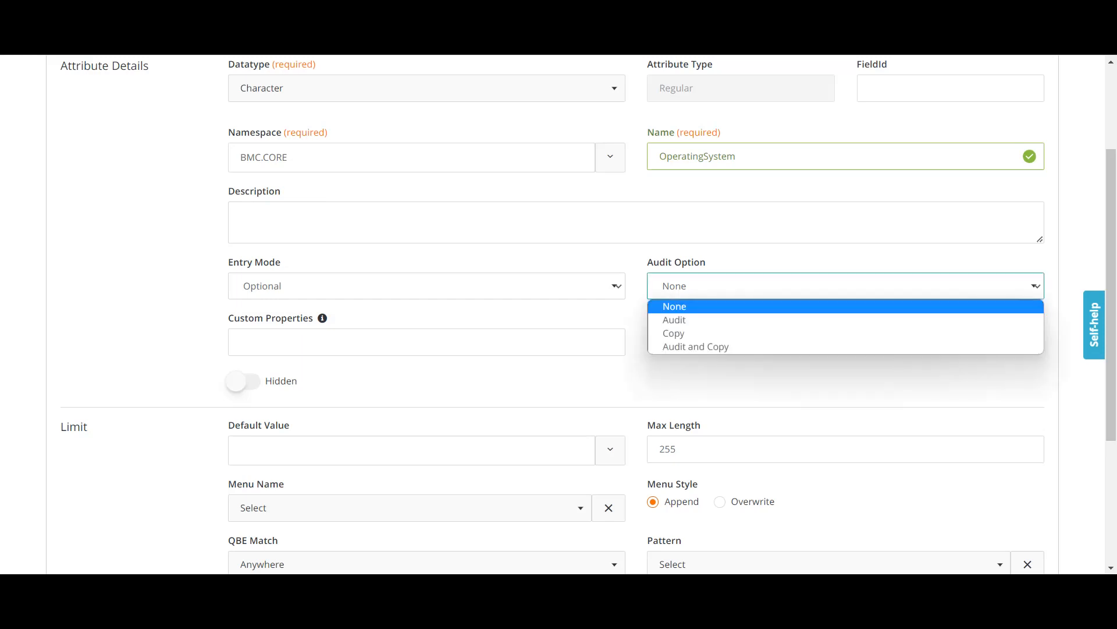
key(Down)
key(Down)
key(Down)
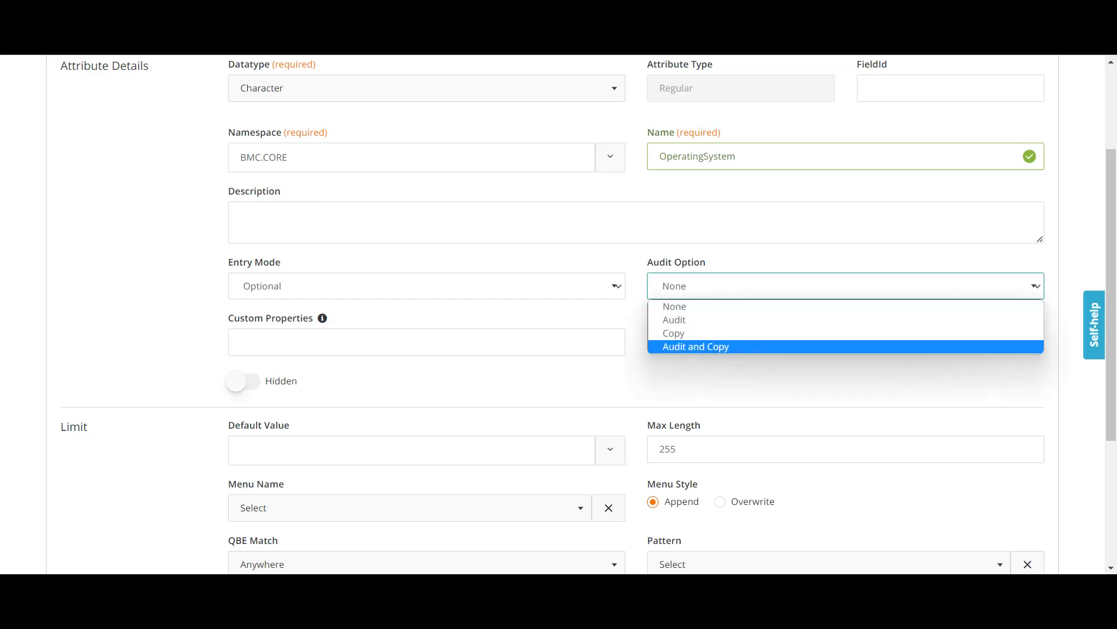
key(Up)
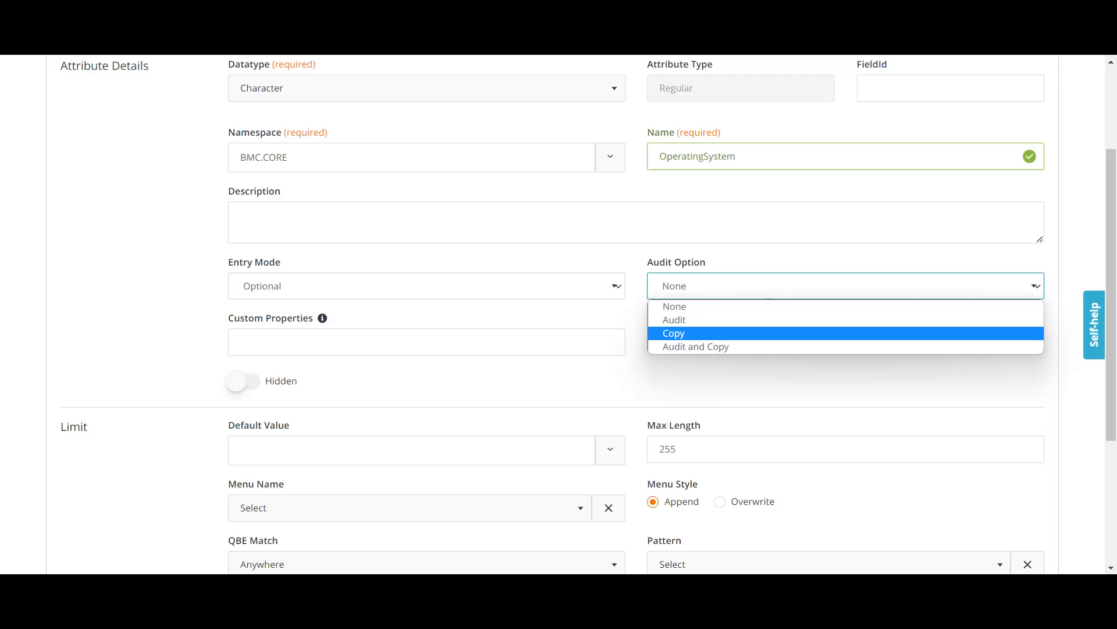
key(Down)
key(Up)
key(Down)
key(Escape)
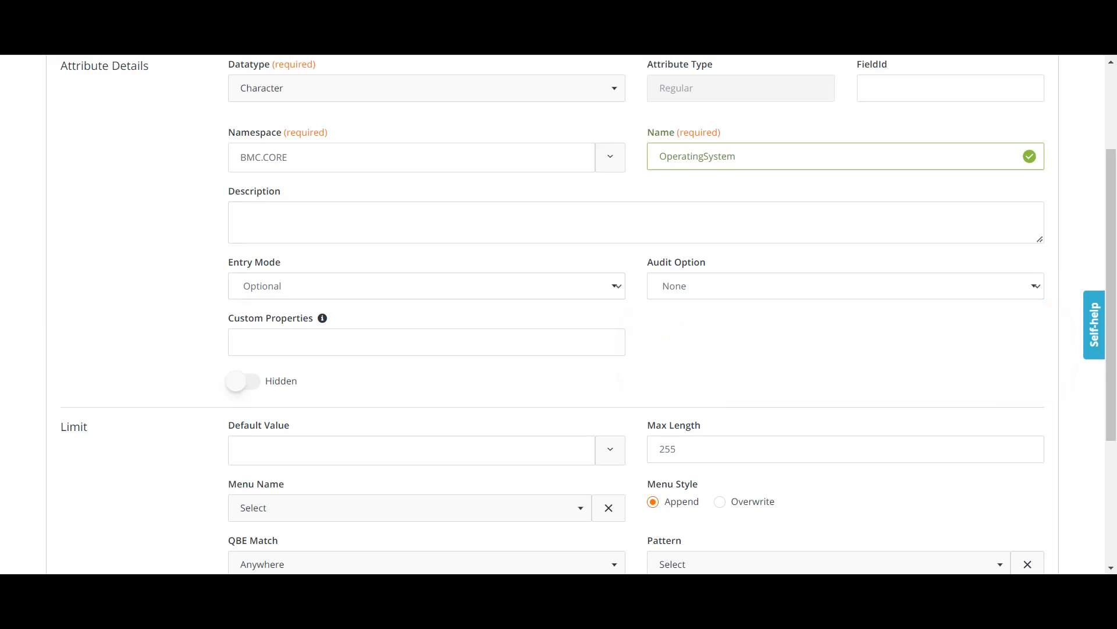
Try the Hidden setting on the attribute, switch it back off, and view the QBE Match options.
scroll(552, 315, down, 1)
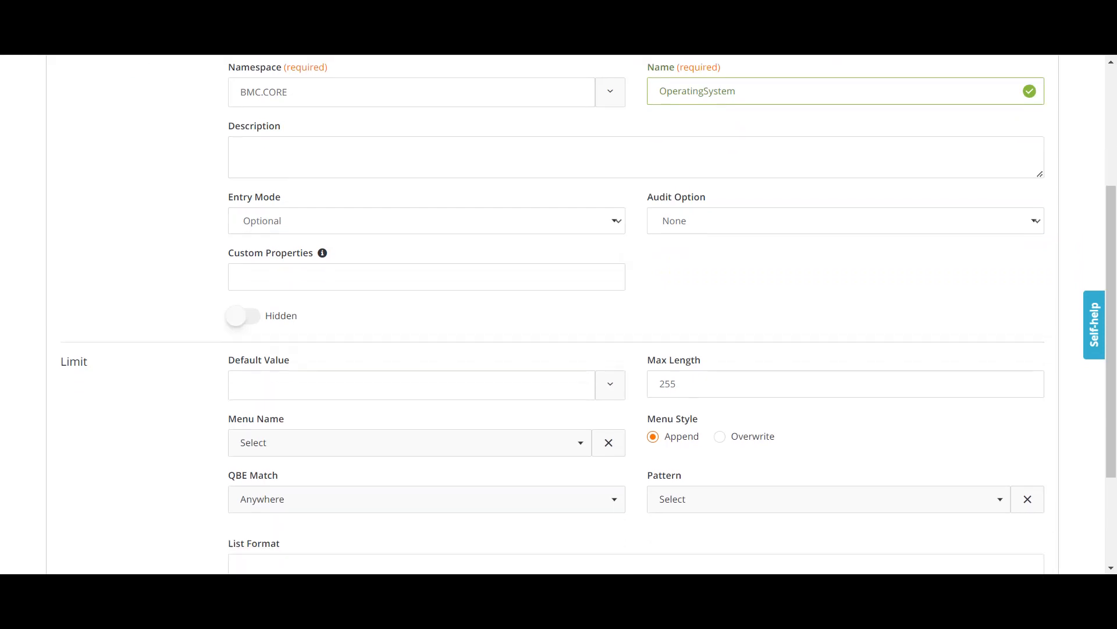
mouse_move(322, 245)
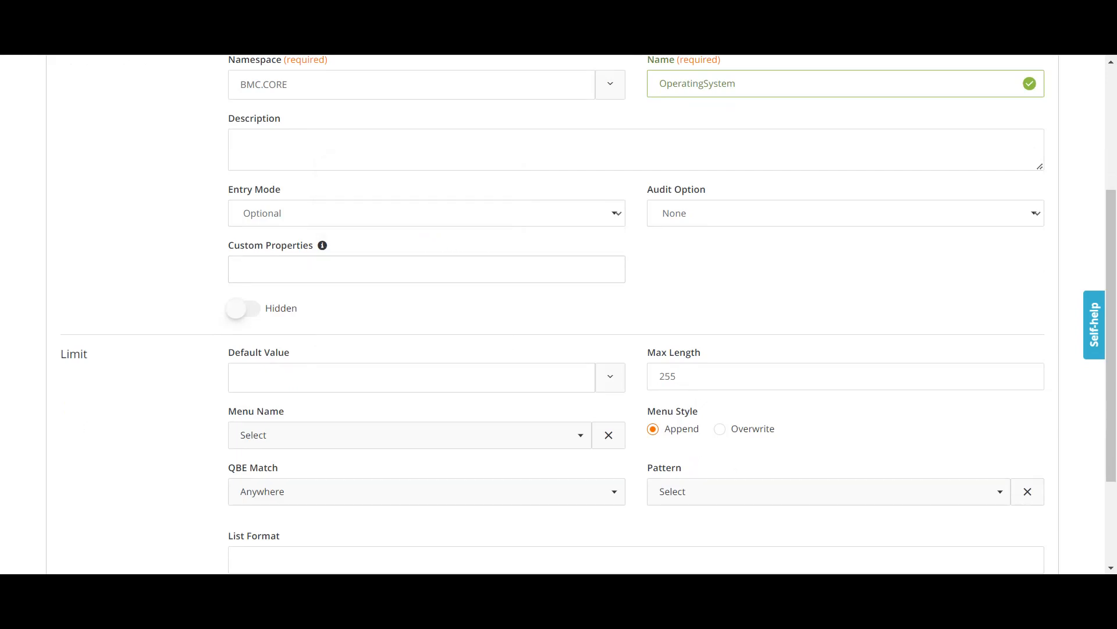
scroll(559, 315, down, 3)
click(244, 165)
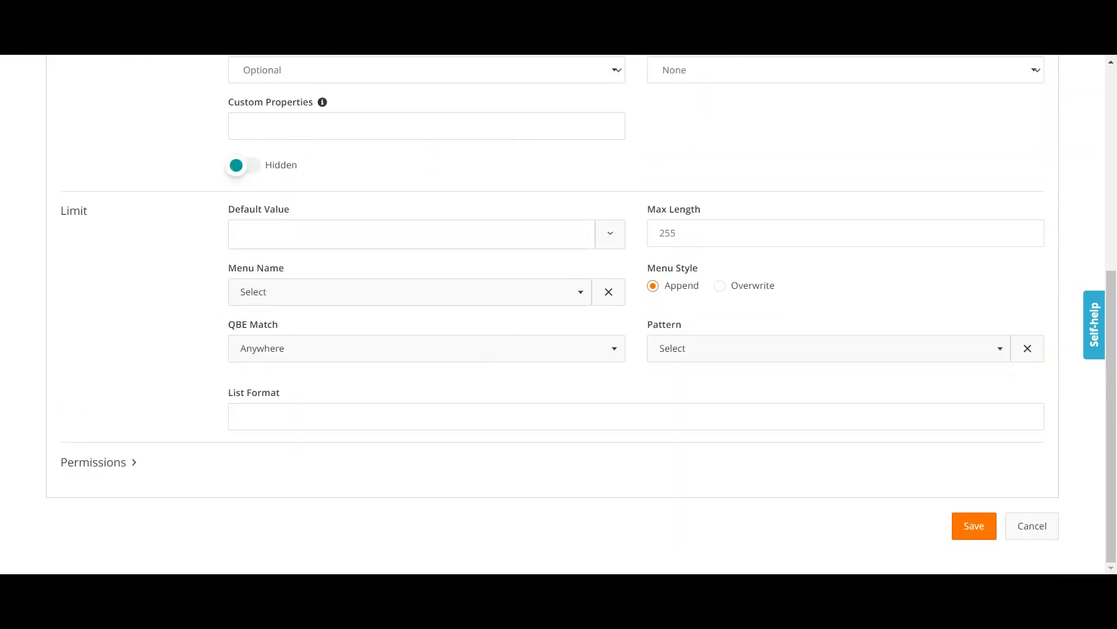
click(243, 166)
click(243, 165)
click(426, 348)
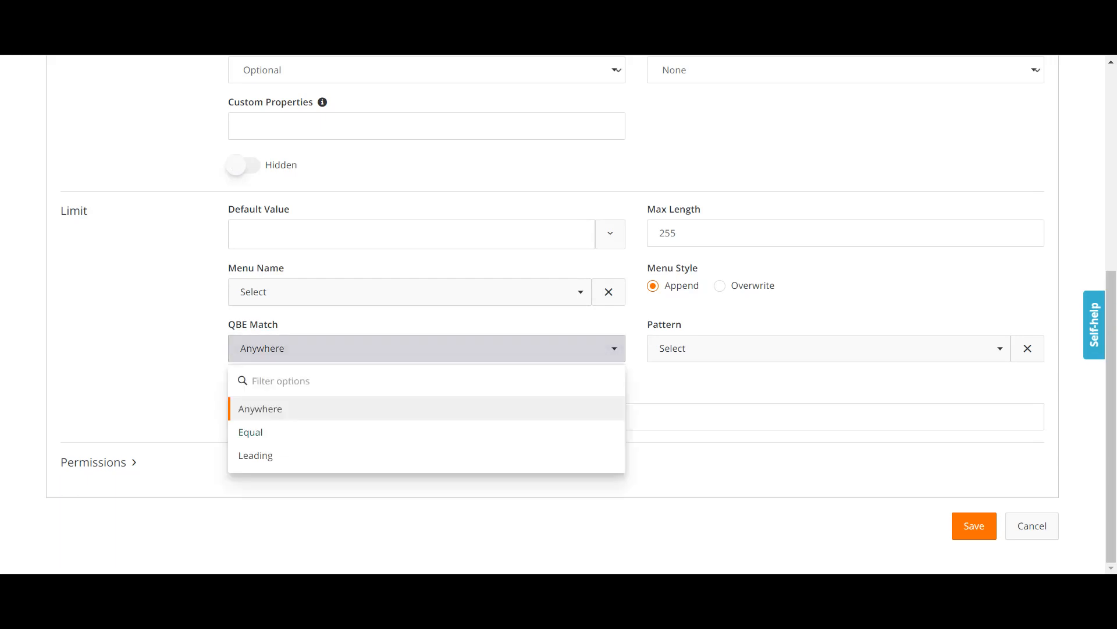
click(426, 348)
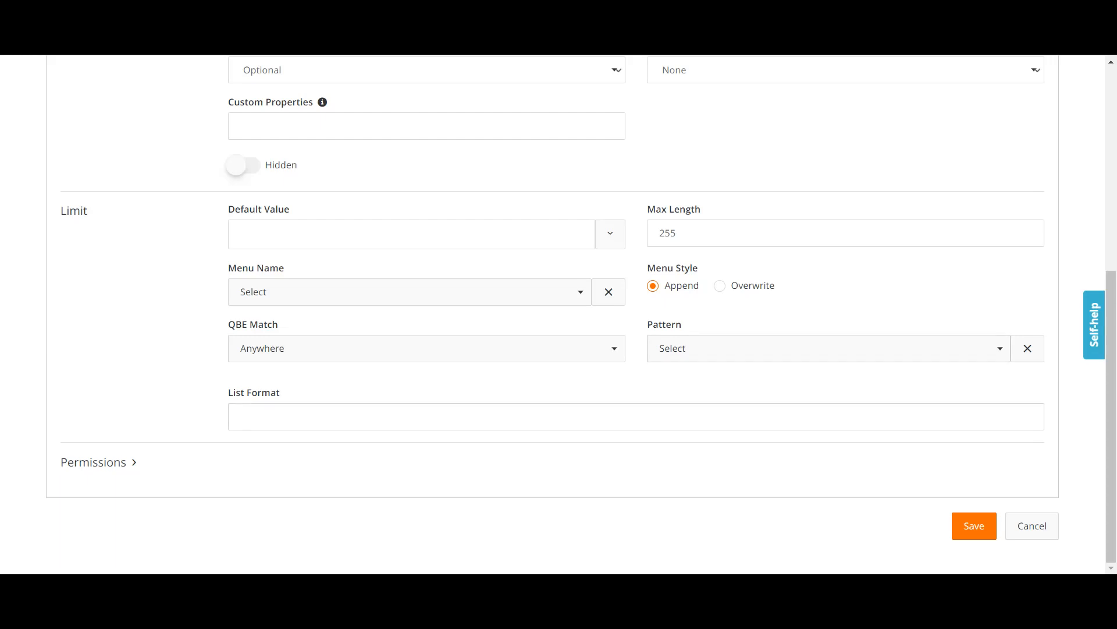
Grant change permissions on the attribute to the CMDB Data View and CMDB Data View All roles.
click(99, 463)
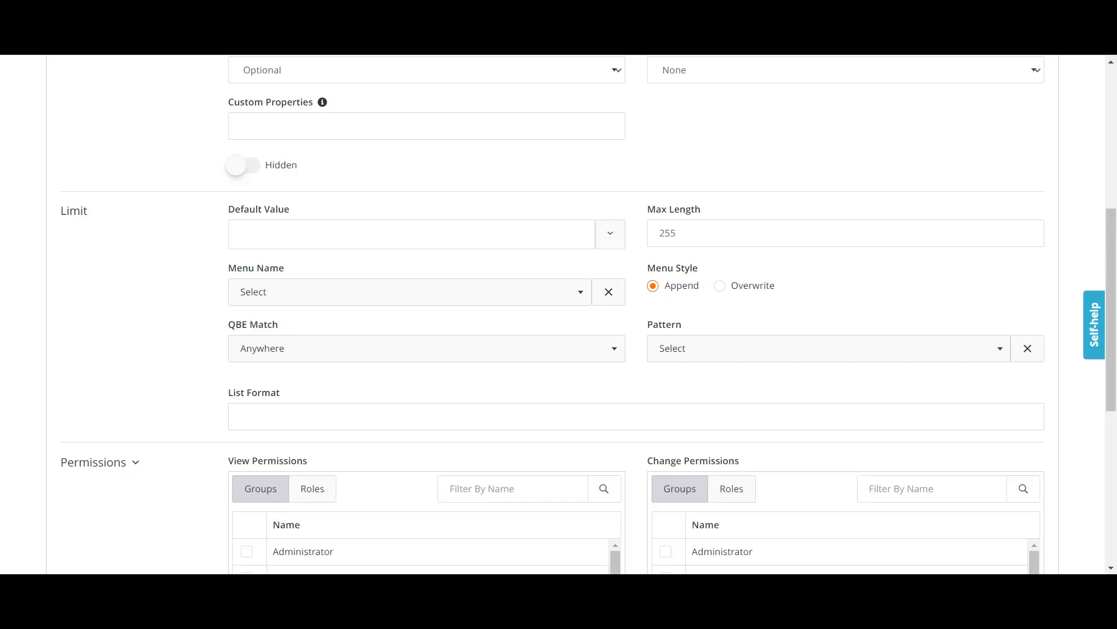
scroll(408, 419, down, 5)
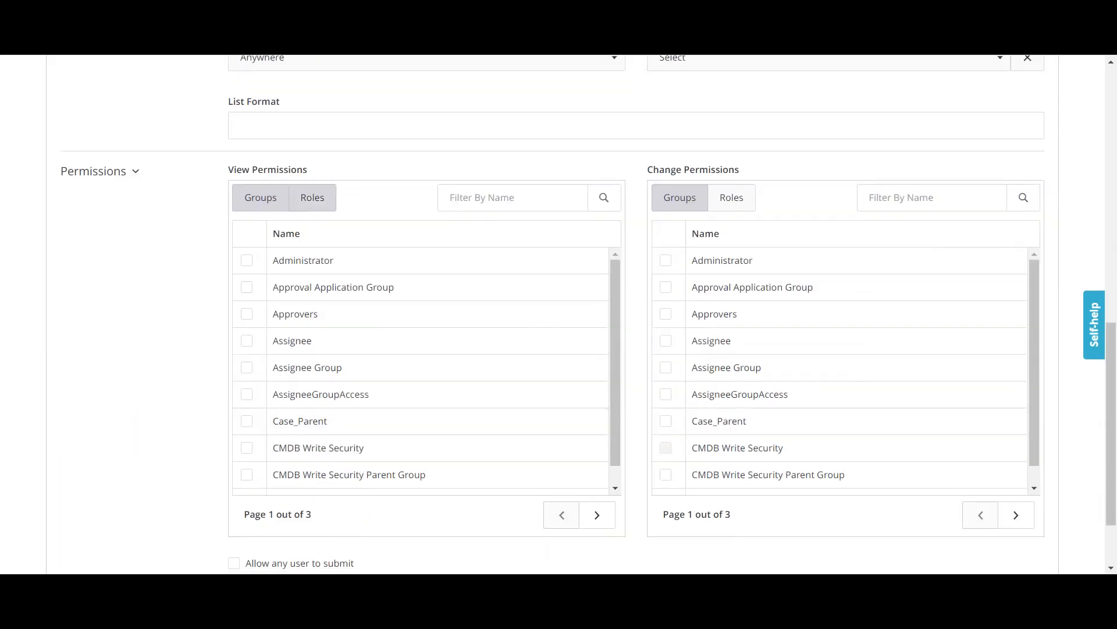
click(313, 198)
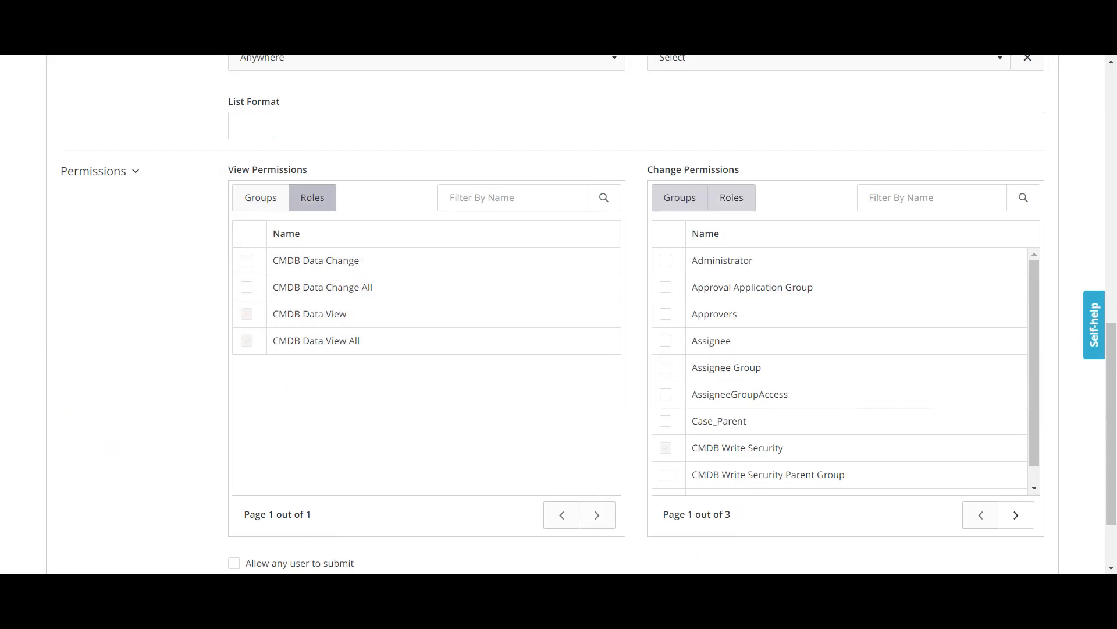
click(732, 197)
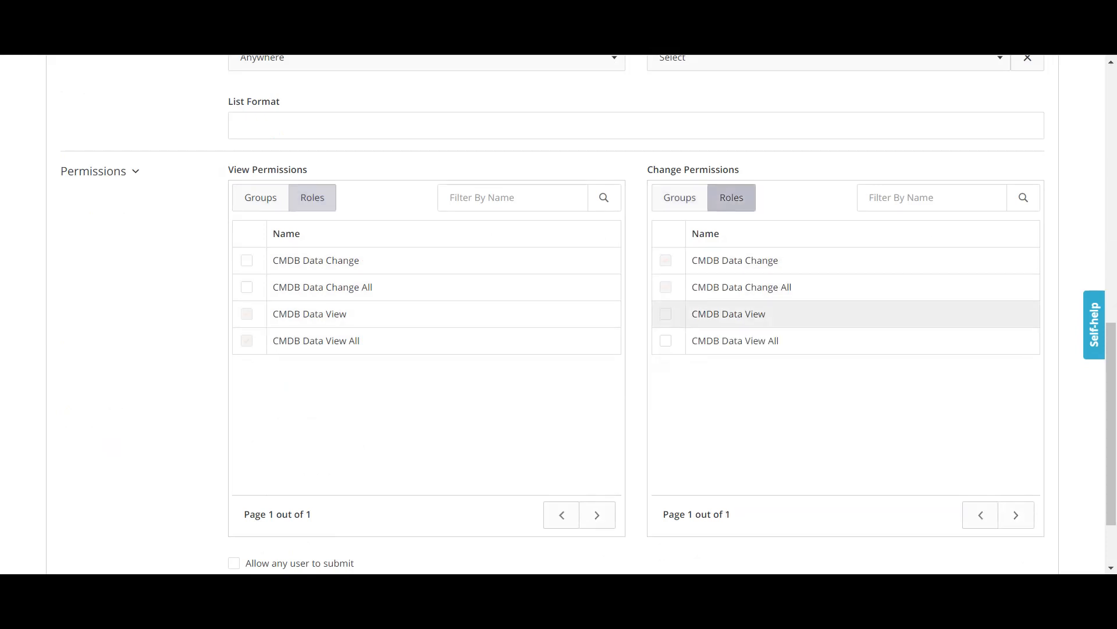
click(666, 314)
click(665, 340)
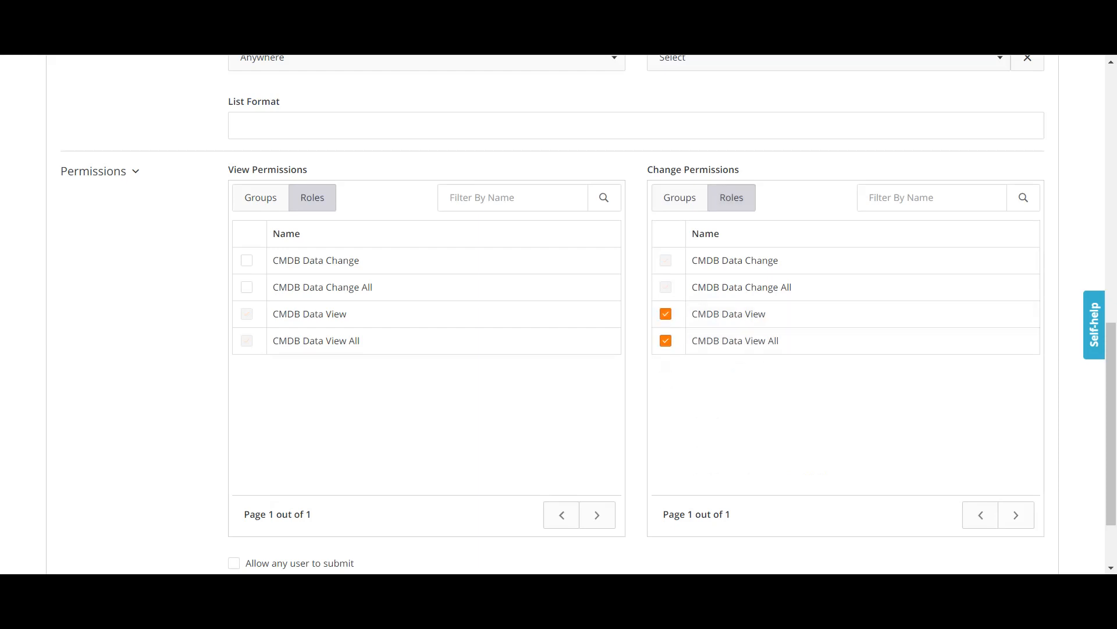
Allow any user to submit the OperatingSystem attribute and save it.
scroll(558, 314, down, 2)
click(234, 468)
click(974, 526)
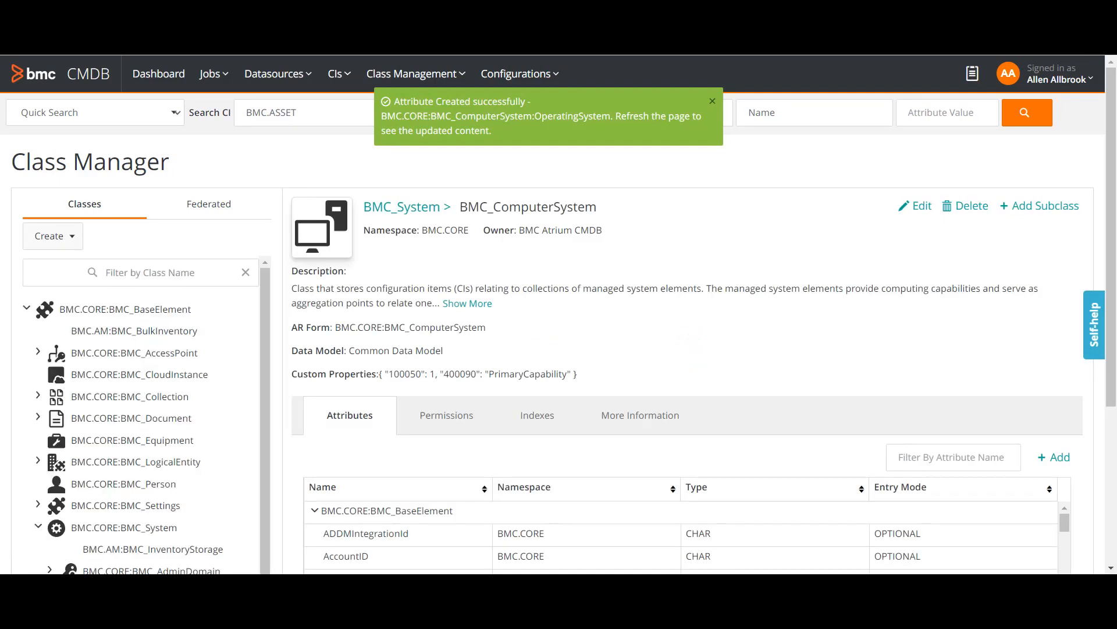
Filter the BMC_ComputerSystem attributes by "ope" to check for the new attribute, and clear the filter.
scroll(558, 315, down, 3)
click(953, 313)
text(ope)
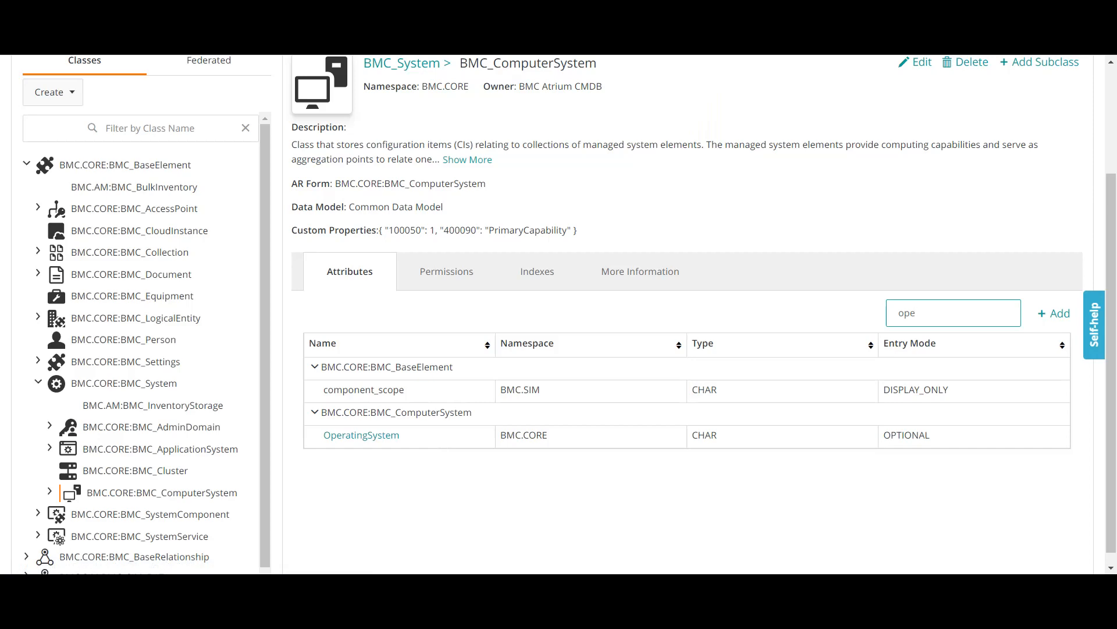
key(BackSpace)
key(BackSpace)
key(BackSpace)
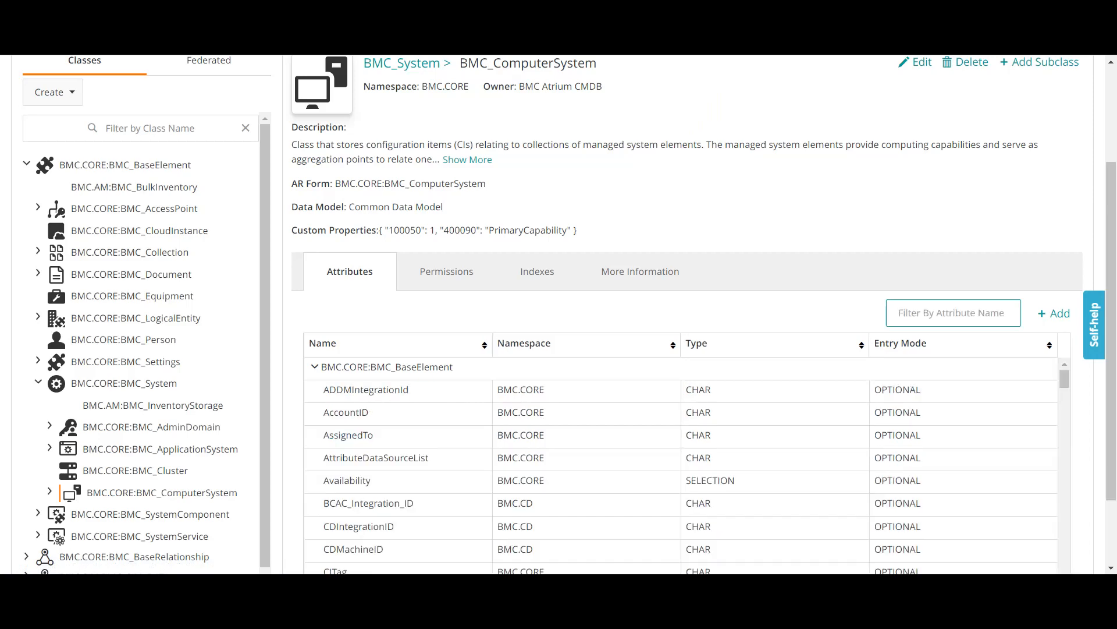
From the CMDB dashboard, search the bcmdb dataset for BMC.CORE:BMC_ComputerSystem configuration items.
scroll(559, 315, up, 3)
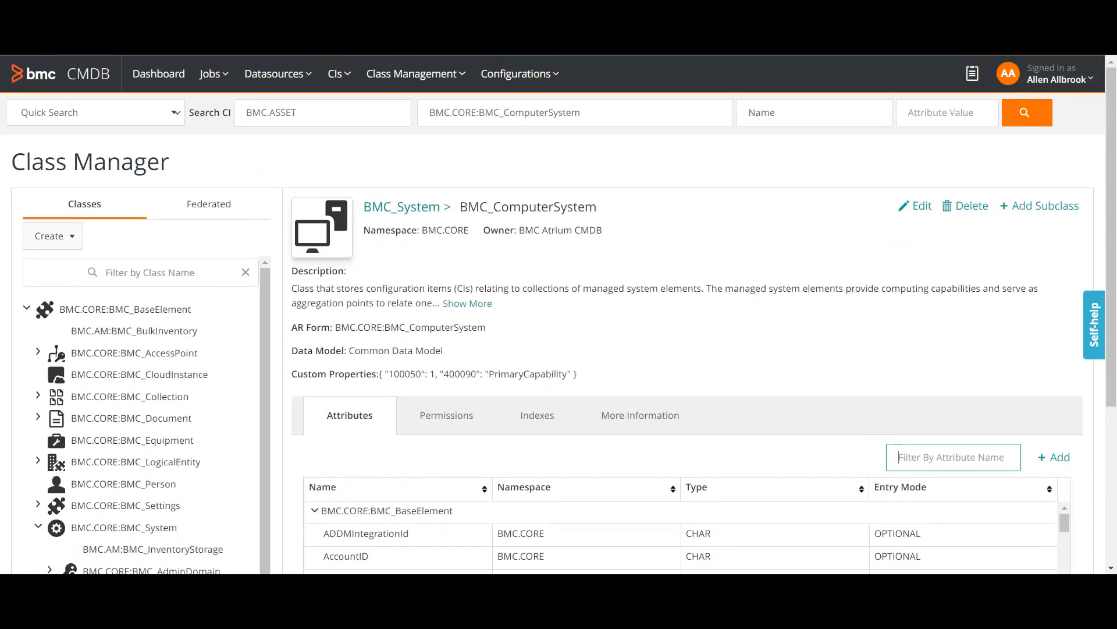
click(158, 74)
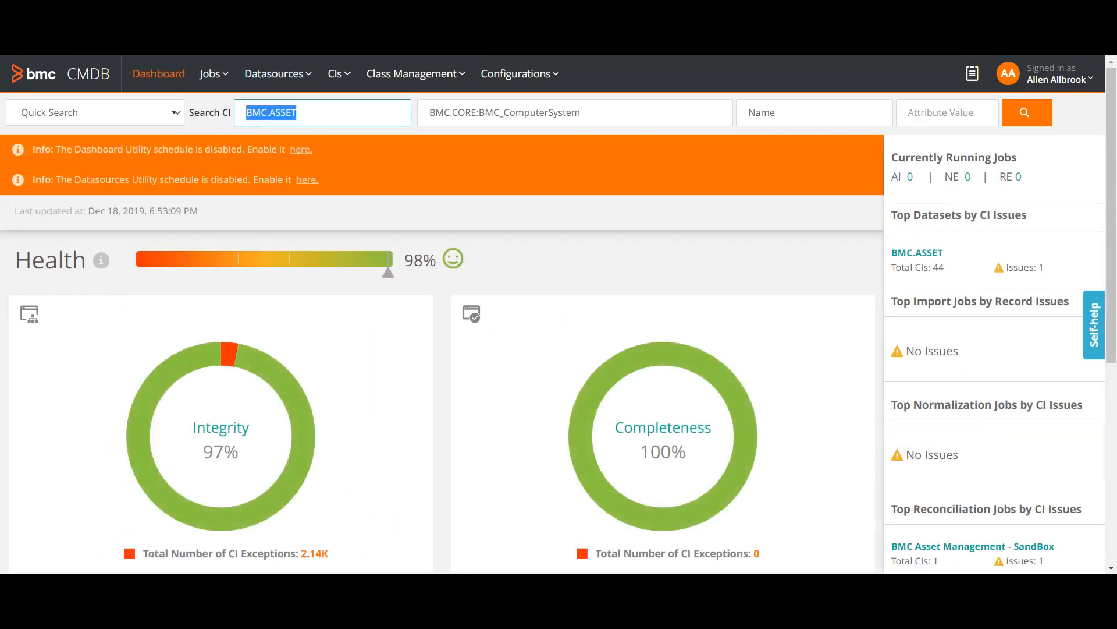
key(BackSpace)
text(b)
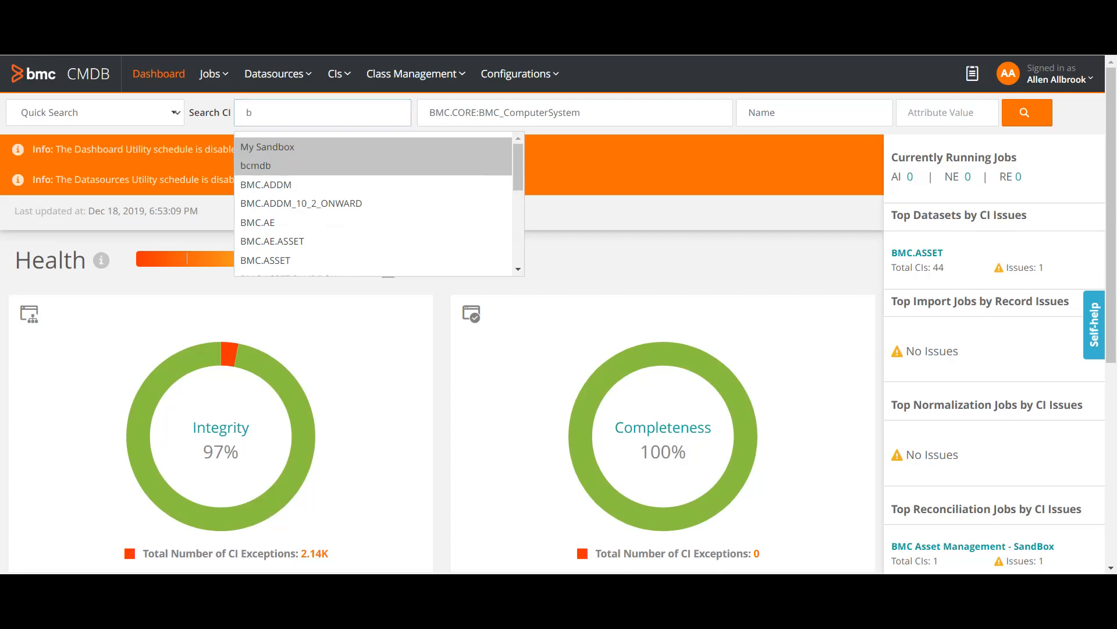
click(256, 166)
click(1028, 112)
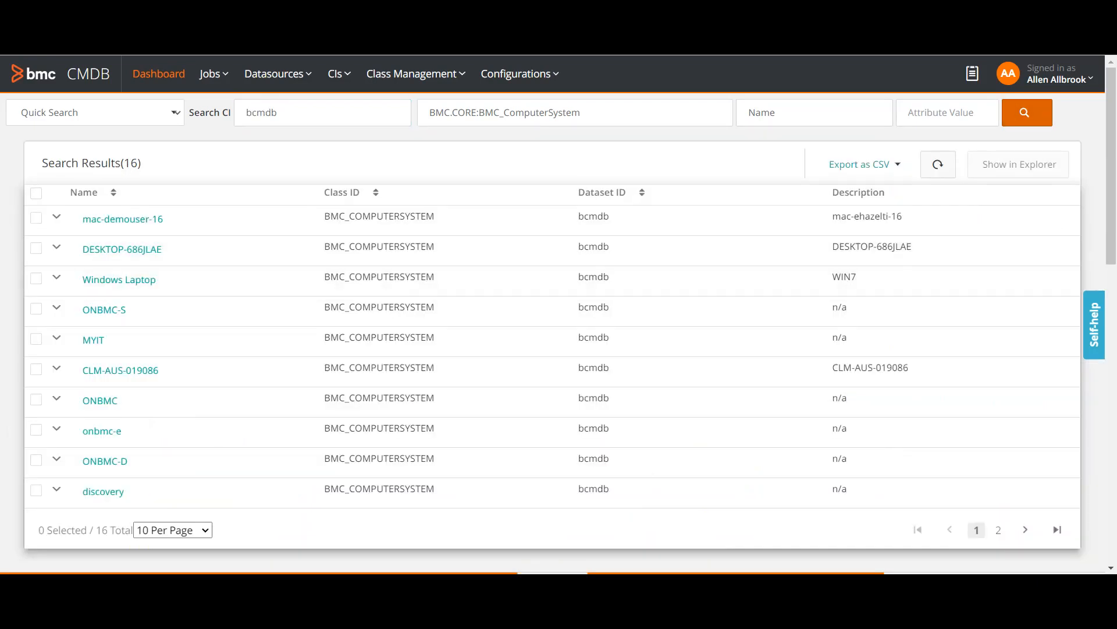
Open the first computer system from the search results in Explorer and show its CI details.
click(122, 219)
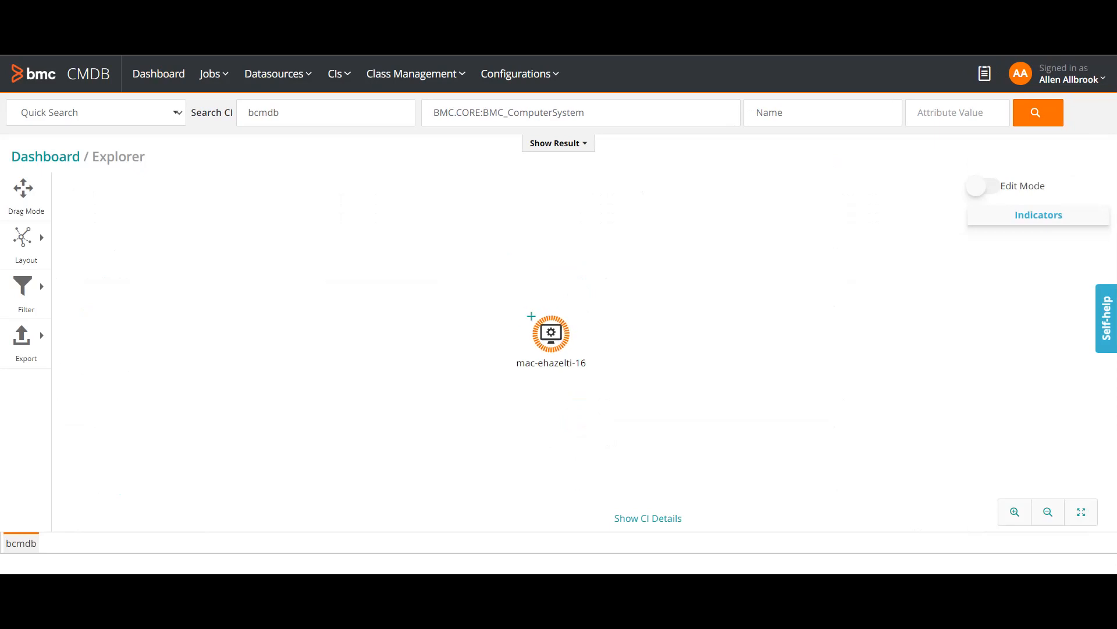
right_click(547, 334)
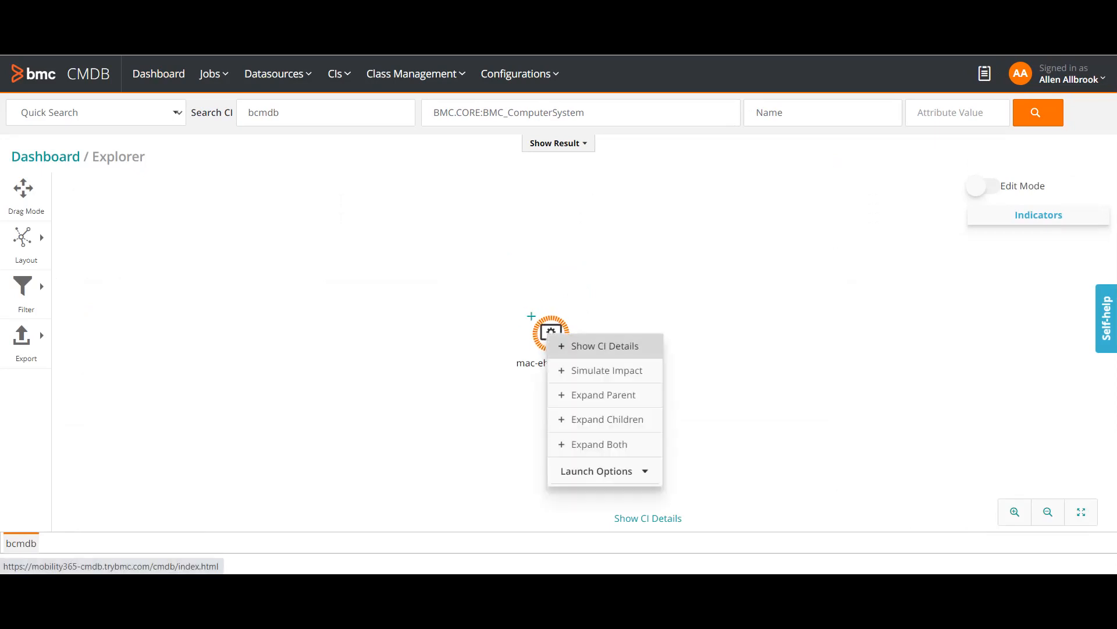
click(605, 346)
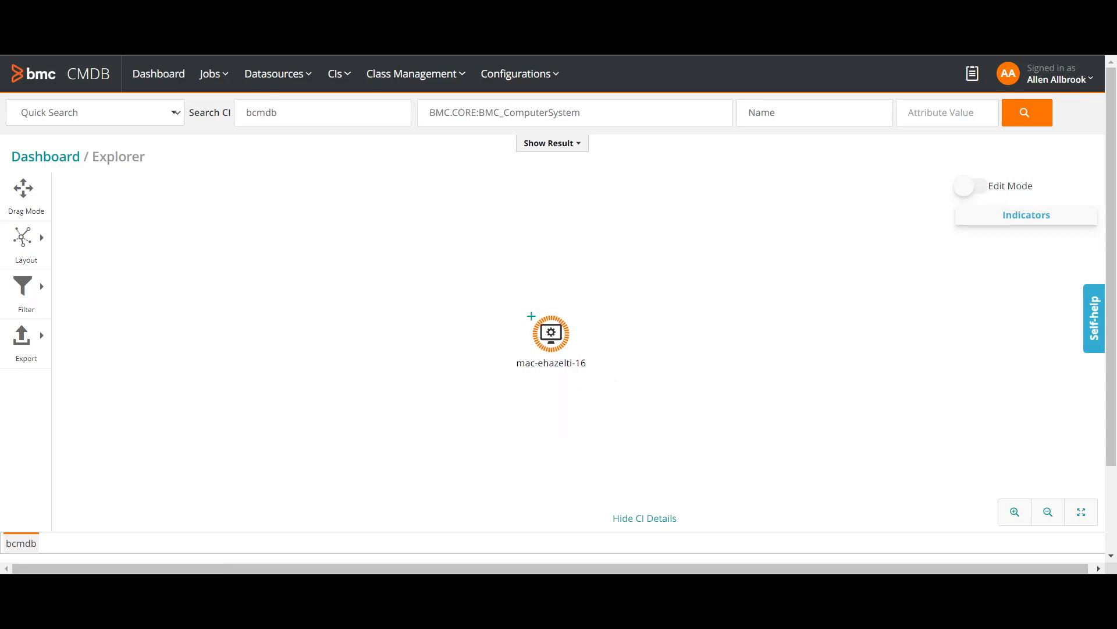
Find "ope" in the CI details to check for the OperatingSystem attribute, and return to the Explorer view.
drag(1111, 96, 1111, 251)
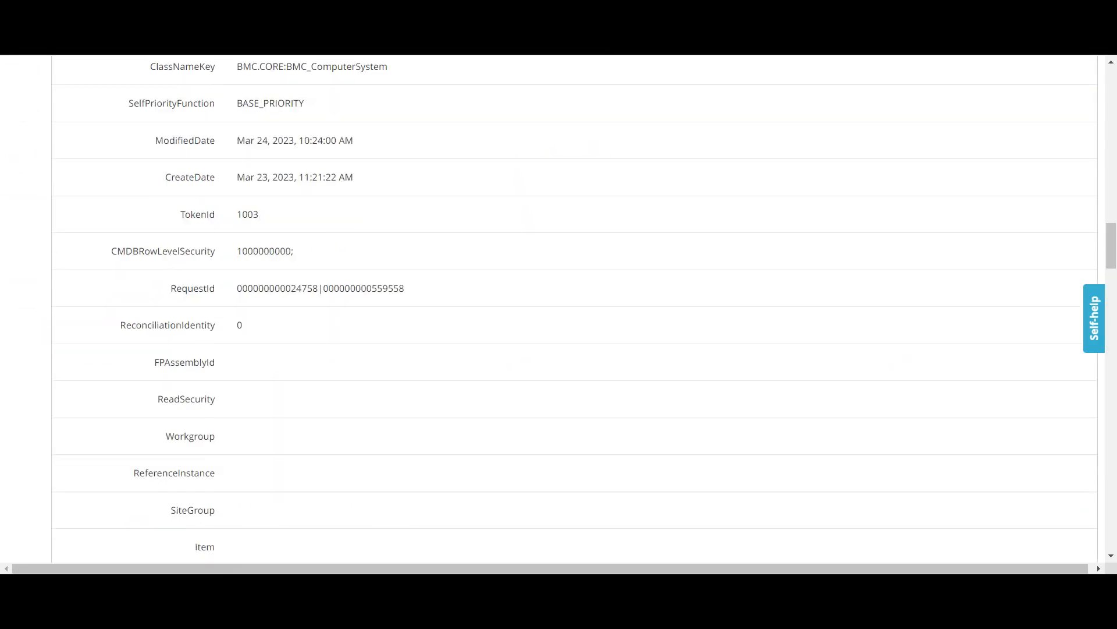
key(ctrl+f)
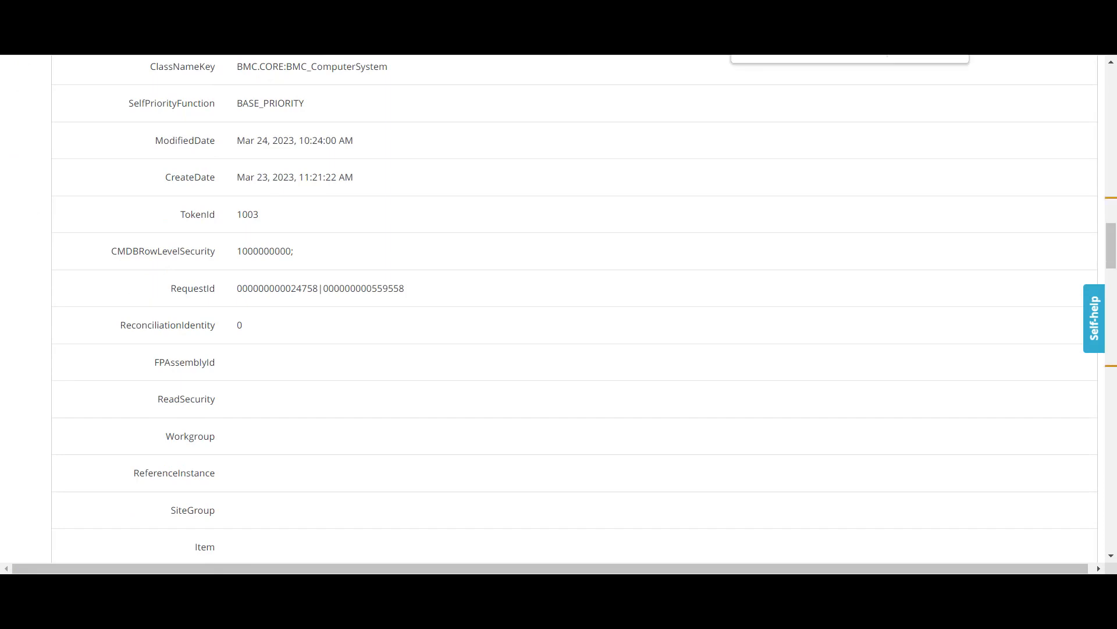
text(ope)
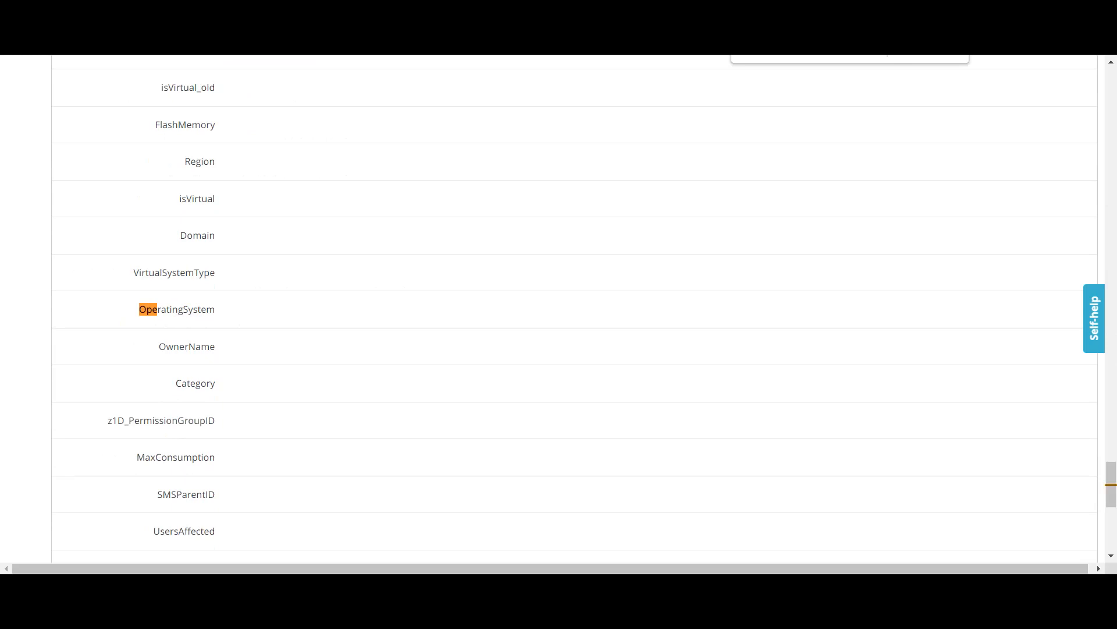
scroll(574, 309, up, 3)
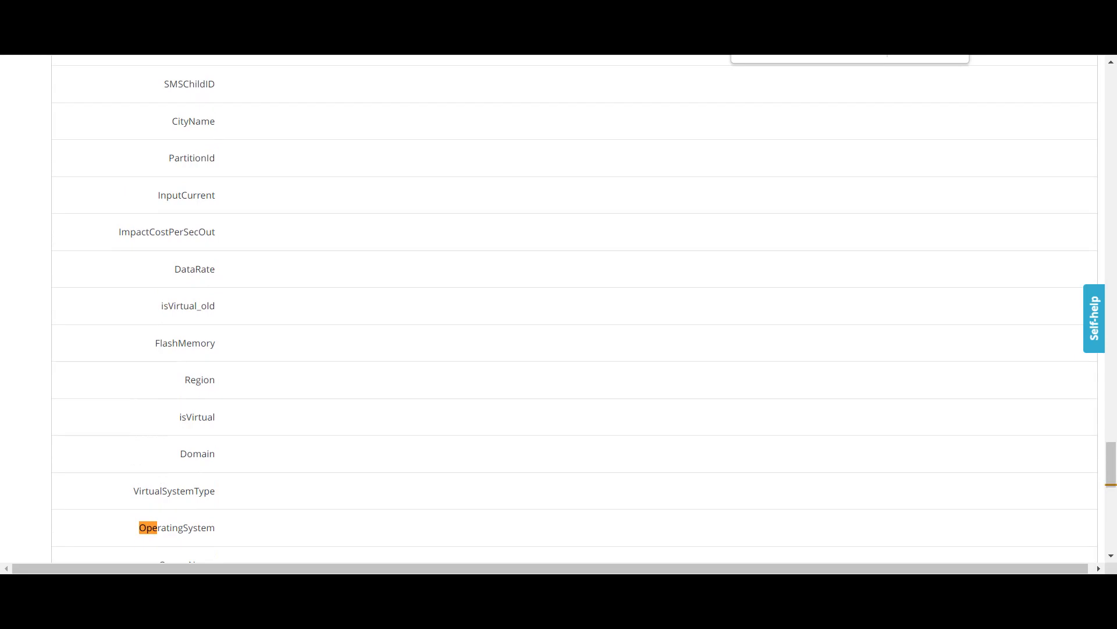
key(Escape)
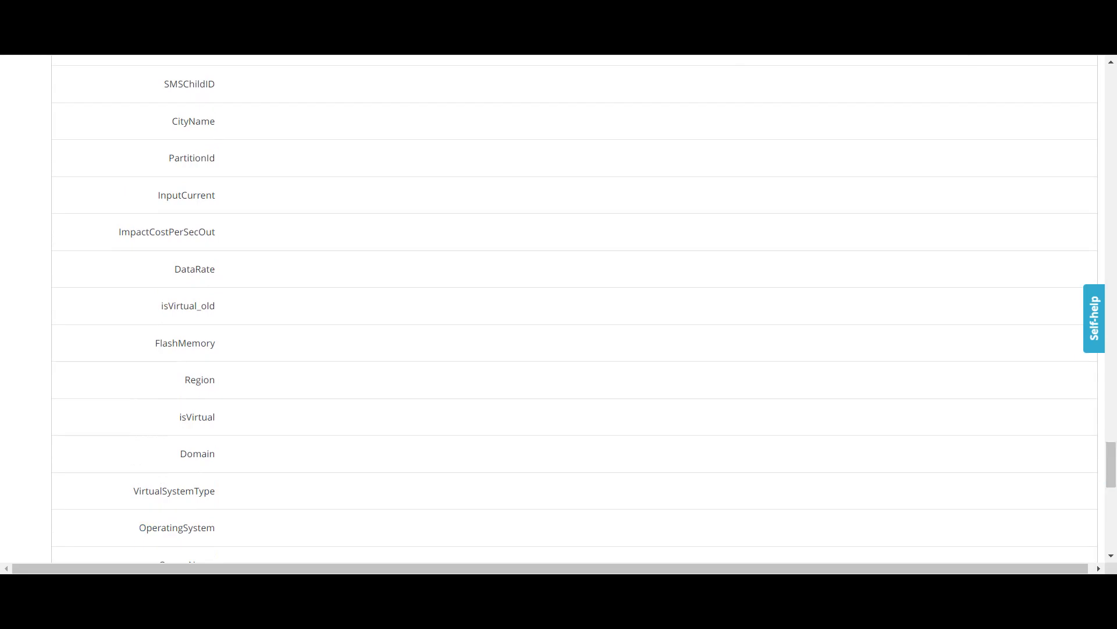
drag(1111, 465, 1111, 89)
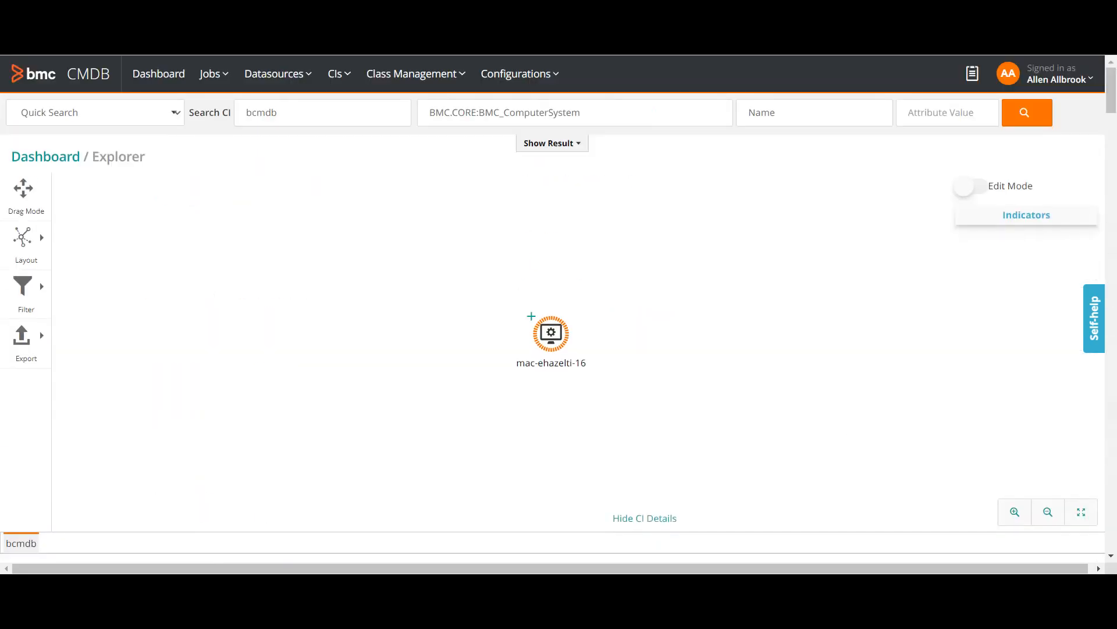
Create a new Atrium Integrator import job named customFiledImport.
click(211, 73)
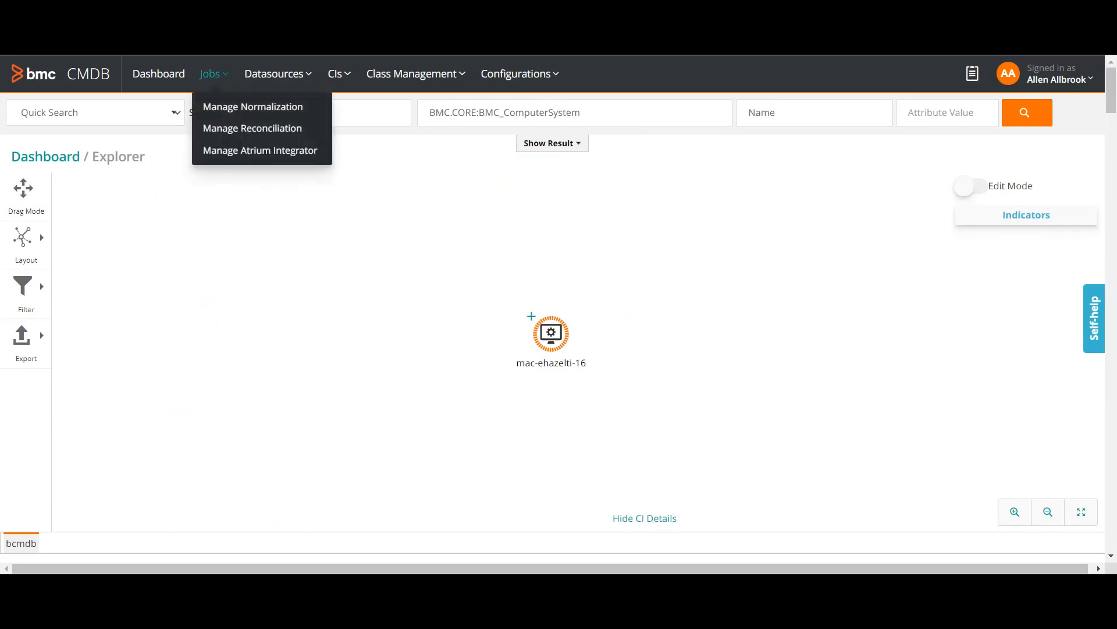
click(260, 149)
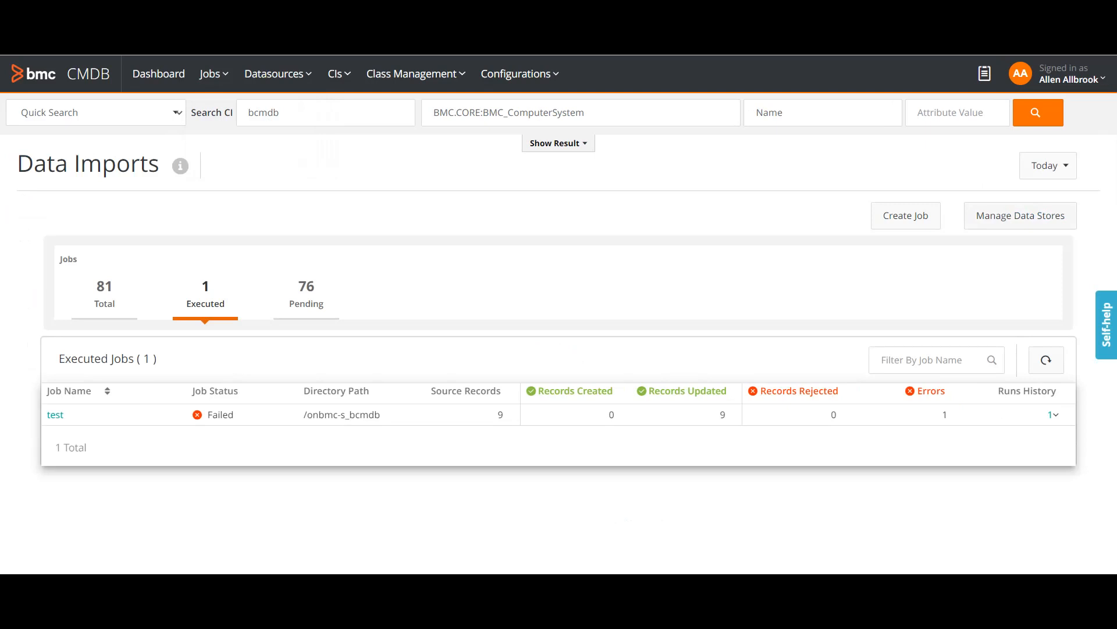
click(906, 216)
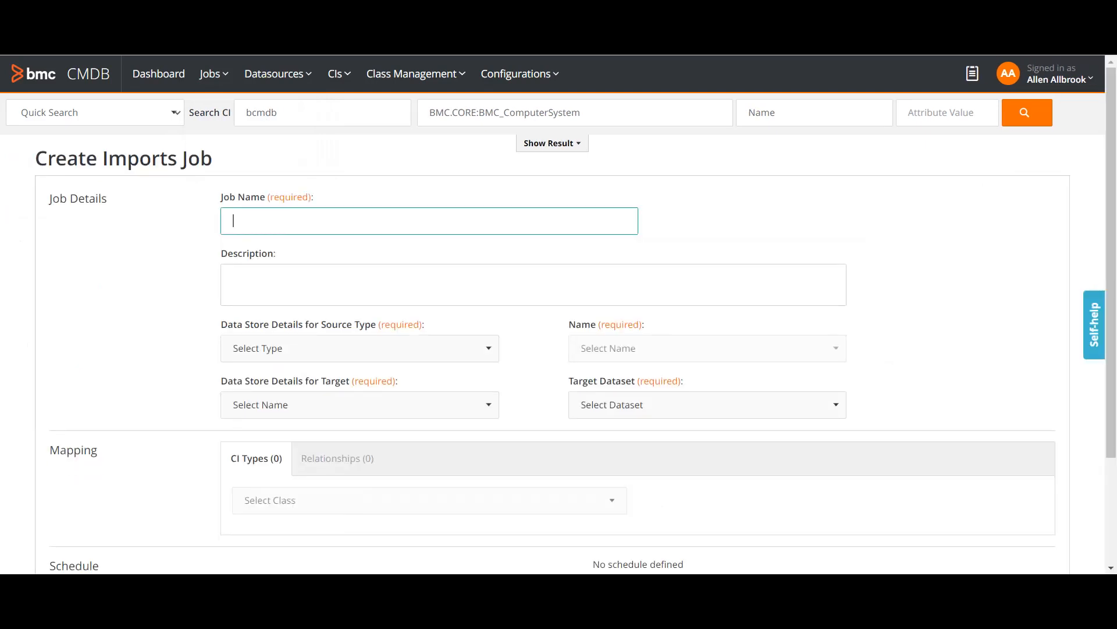
text(customFiledImport)
Set the job's source data store type to DATABASE and its name to bcmdatabase.
scroll(559, 315, down, 2)
click(360, 277)
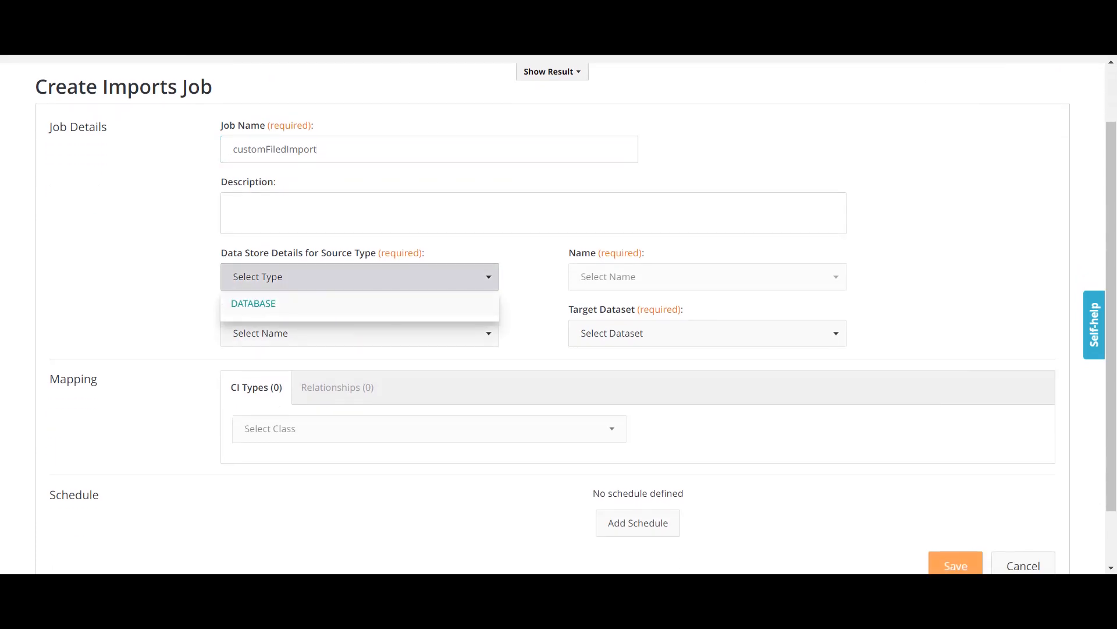
click(254, 304)
click(707, 277)
click(591, 326)
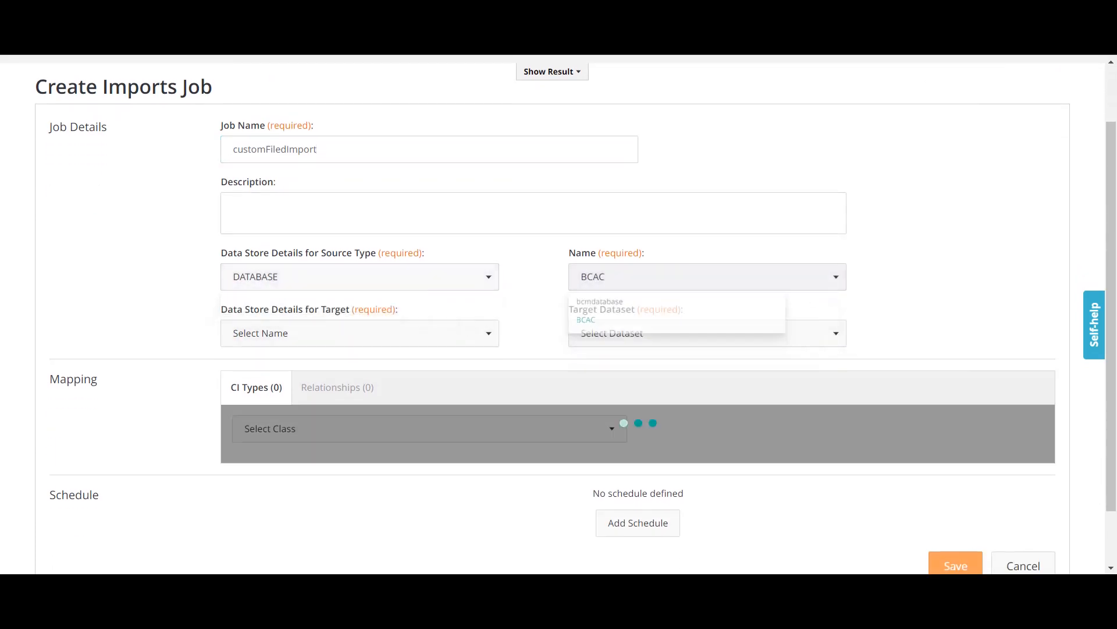
click(707, 277)
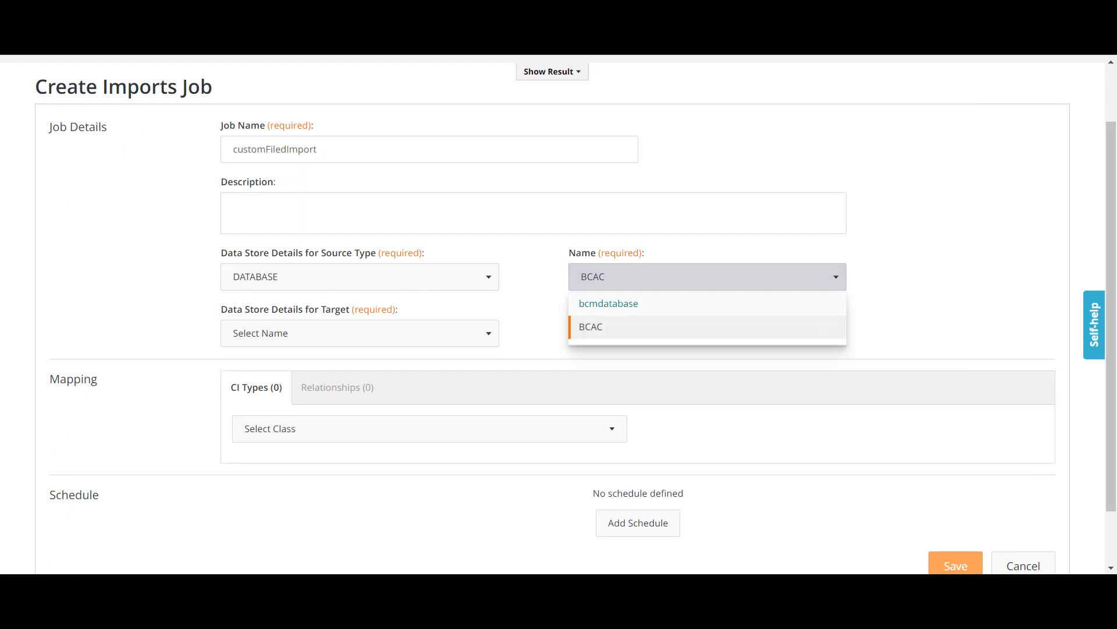
click(609, 304)
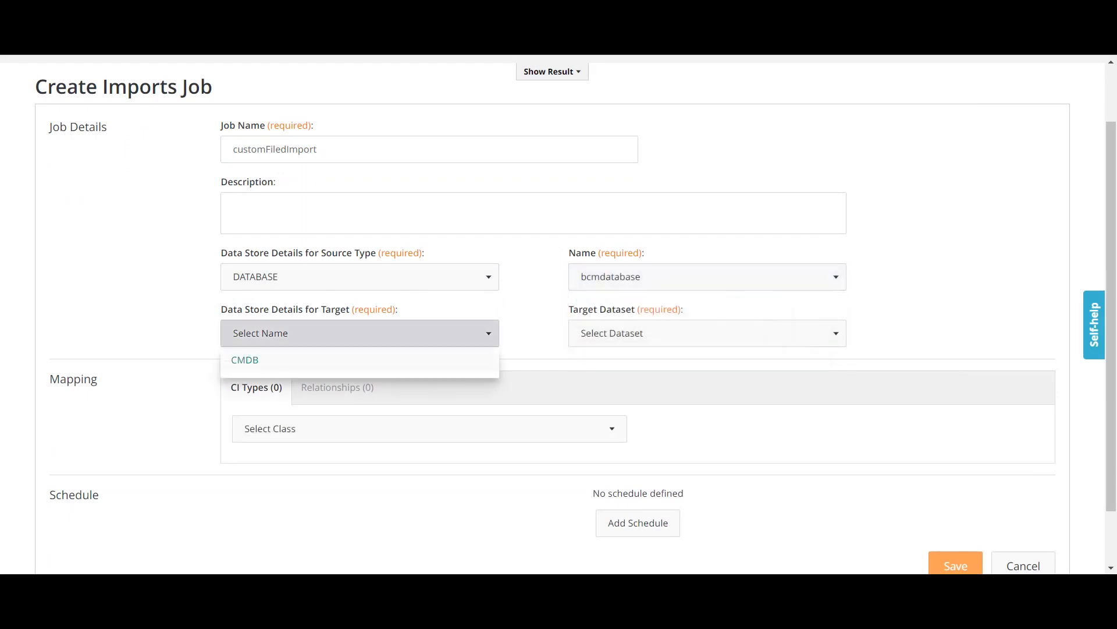
Set the job's target data store to CMDB and the target dataset to bcmdb.
click(245, 360)
click(707, 333)
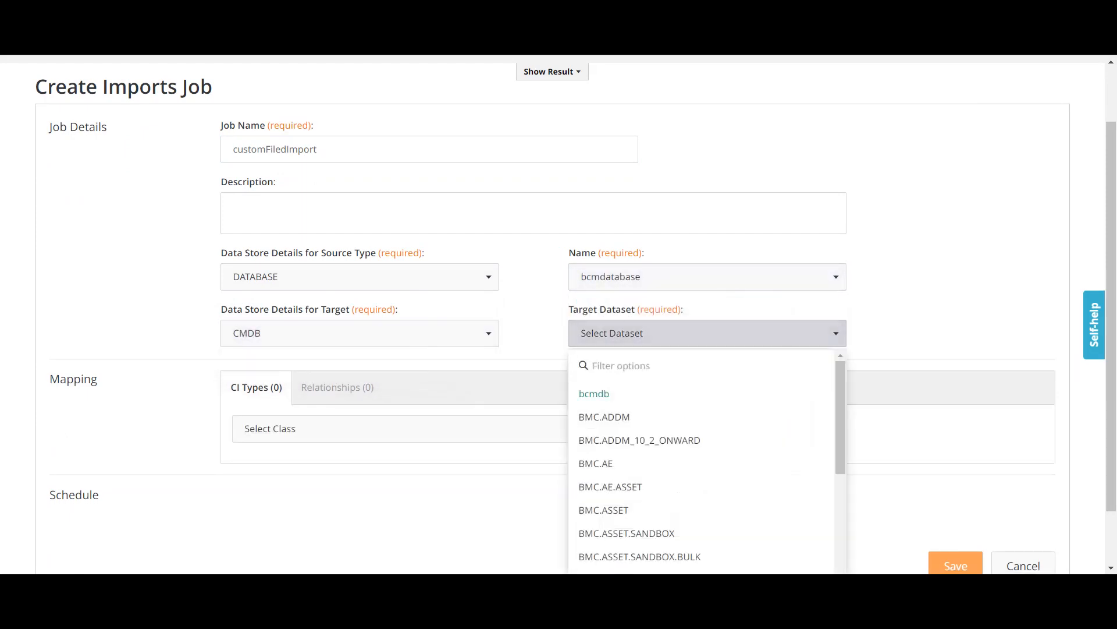
click(594, 394)
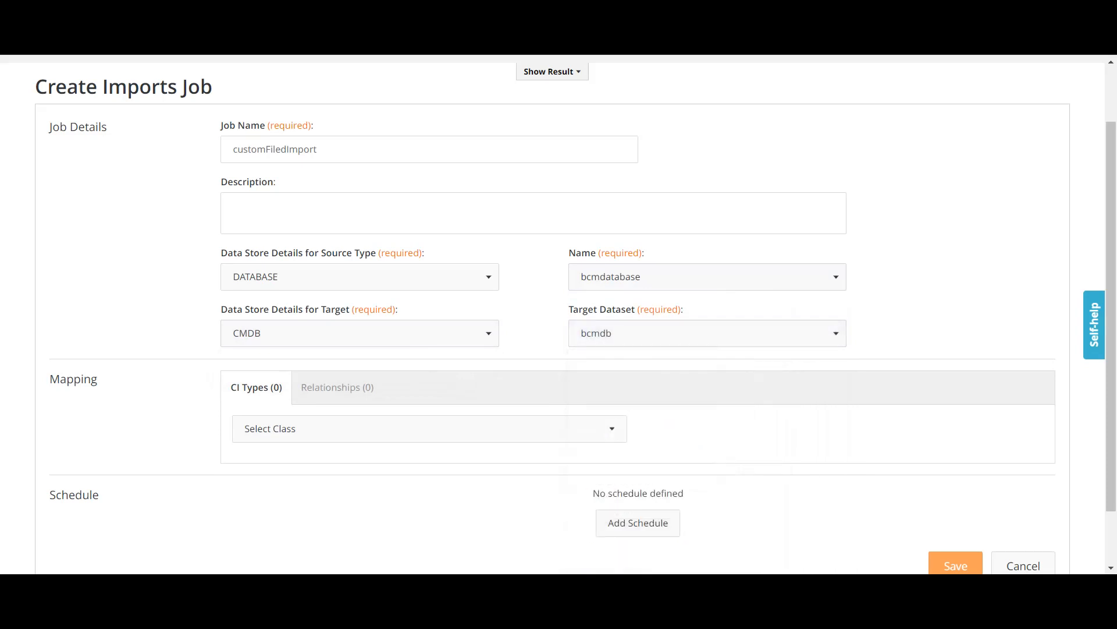
Add the BMC.CORE:BMC_ComputerSystem class to the CI type mapping with the logical name BMC_ComputerSystem.
scroll(430, 360, down, 1)
click(430, 360)
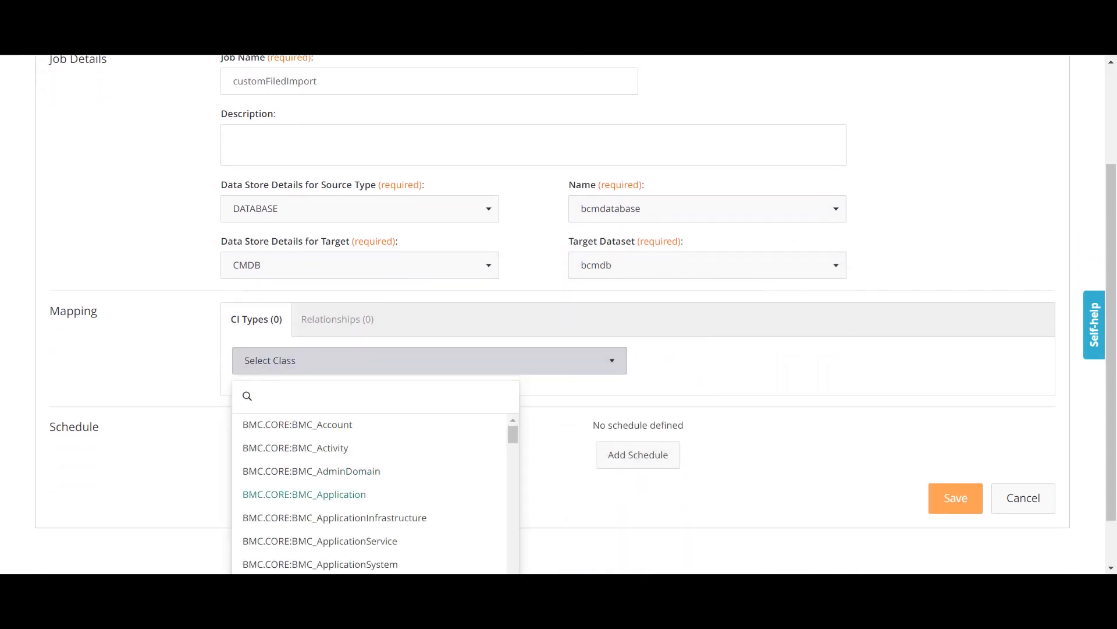
scroll(373, 495, down, 4)
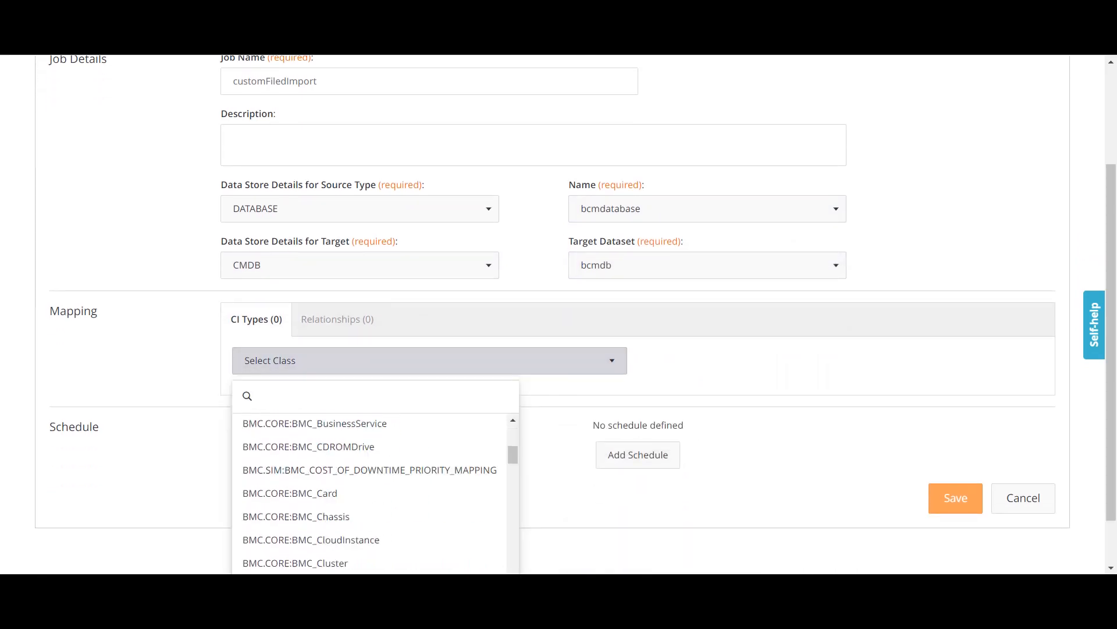
scroll(372, 503, down, 1)
scroll(373, 503, down, 2)
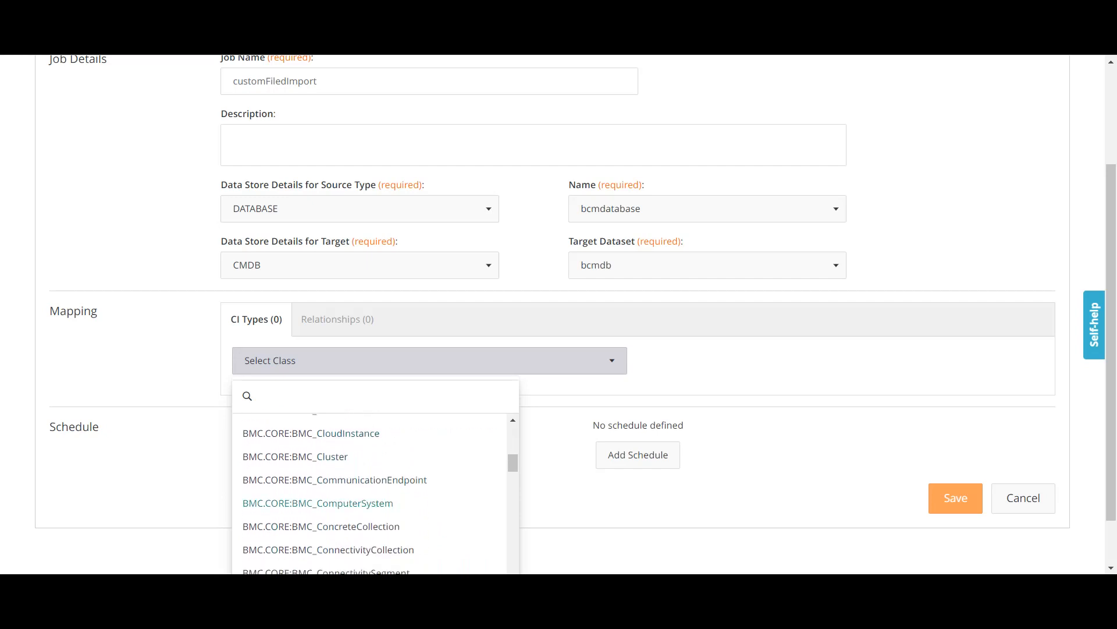
click(373, 503)
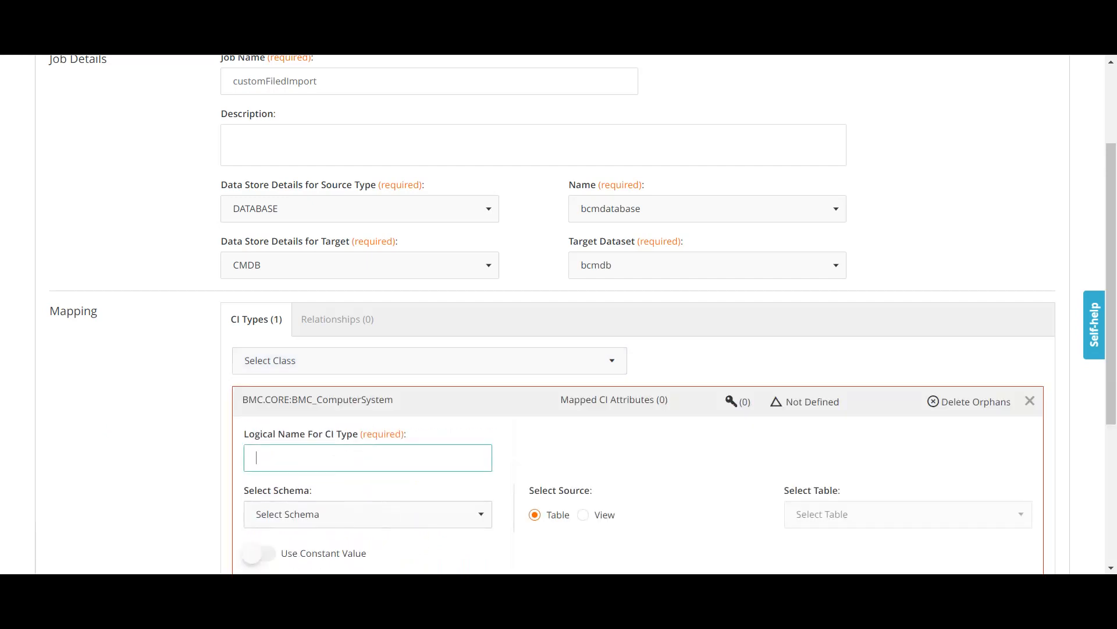
text(BMC_C)
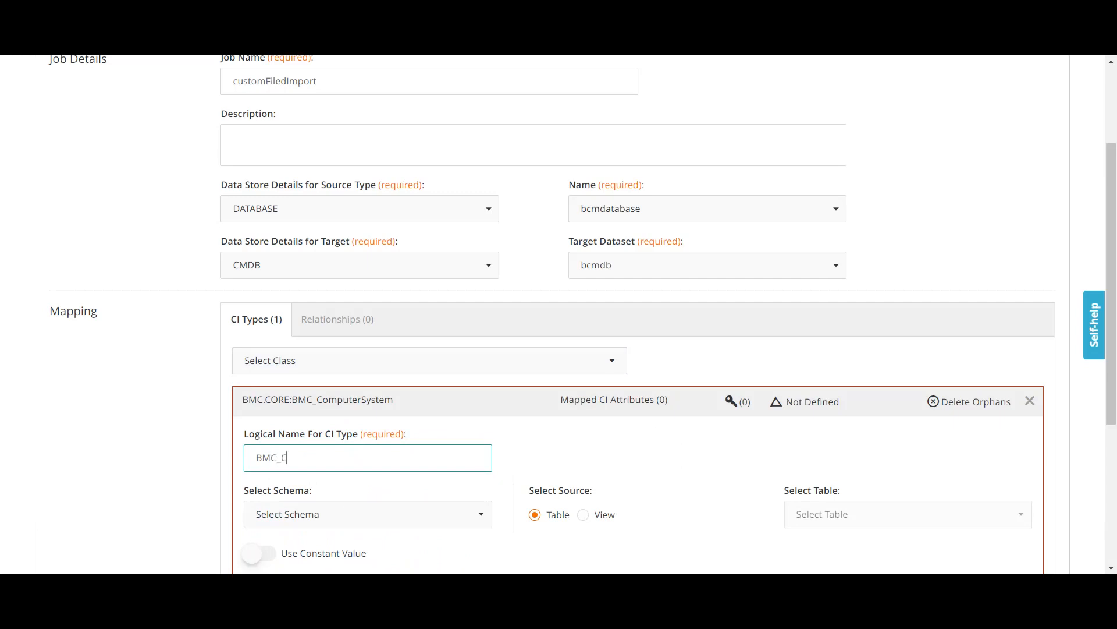
text(omputerSystem)
Set the mapping's schema to bcmdbuser and use the Atrium_CMDB_ComputerSystem view as its source.
scroll(559, 315, down, 3)
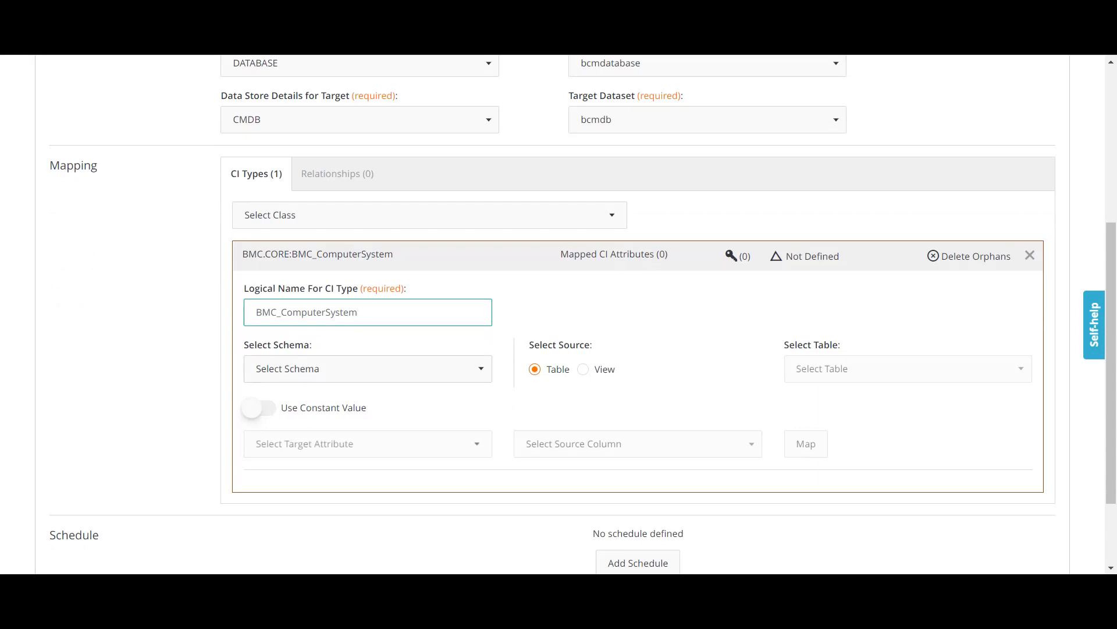
click(368, 369)
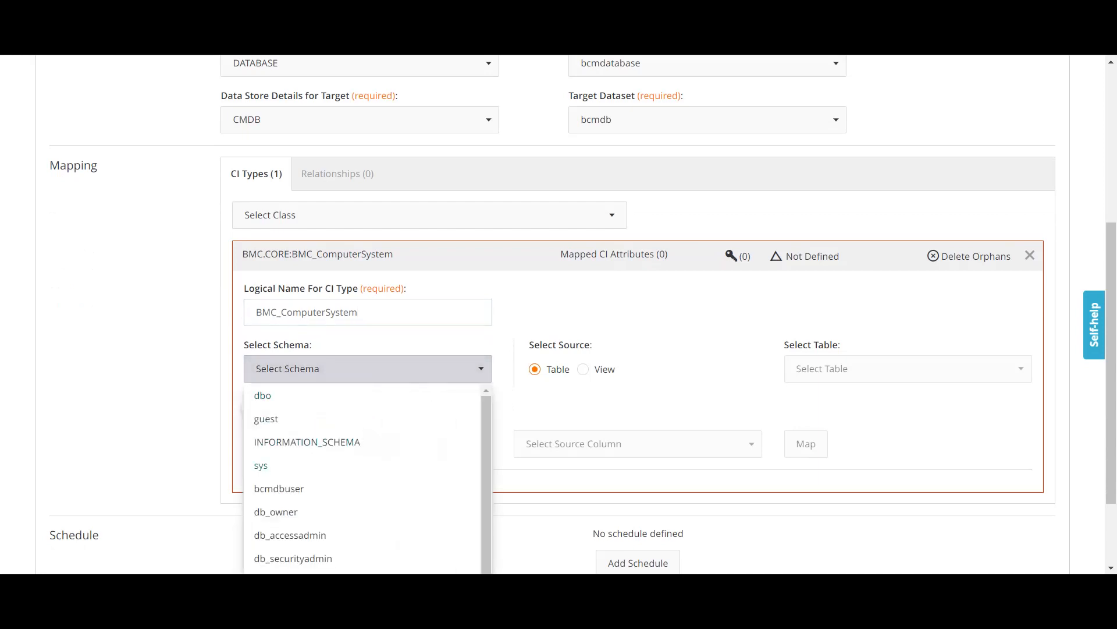
click(278, 488)
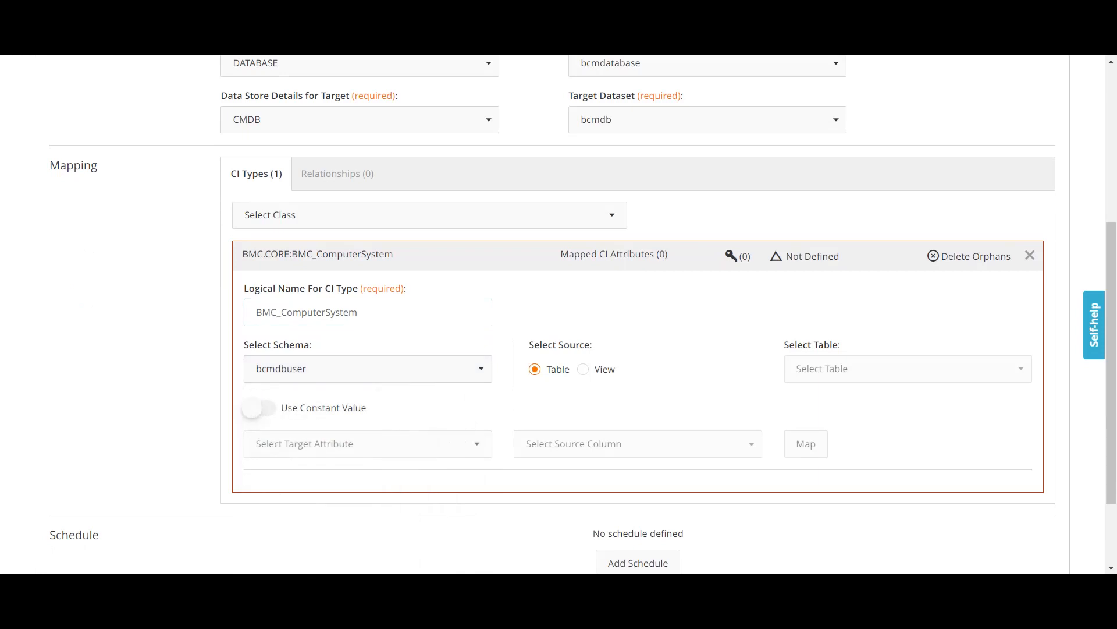
click(583, 369)
click(908, 368)
scroll(866, 518, down, 2)
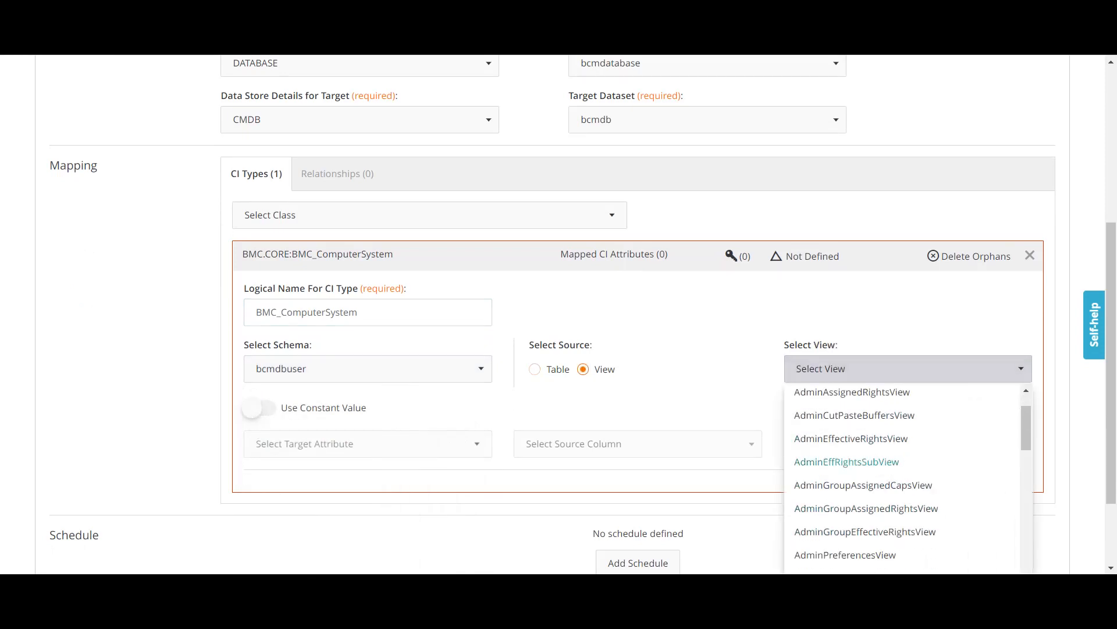
click(866, 493)
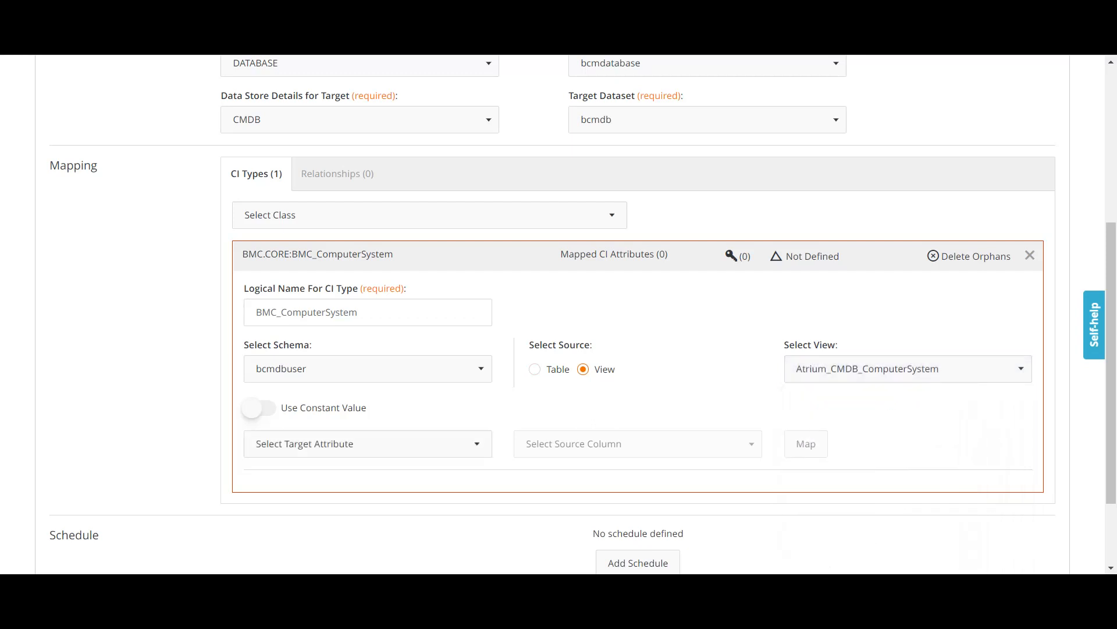
Map the Name target attribute to the DeviceName source column.
click(368, 444)
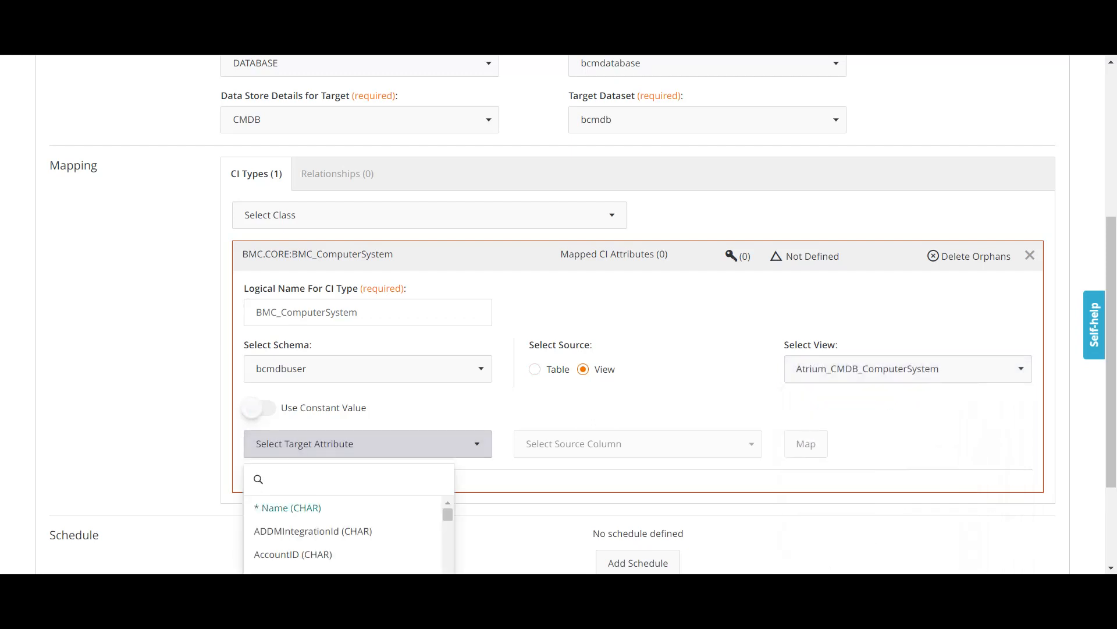
click(287, 508)
click(638, 444)
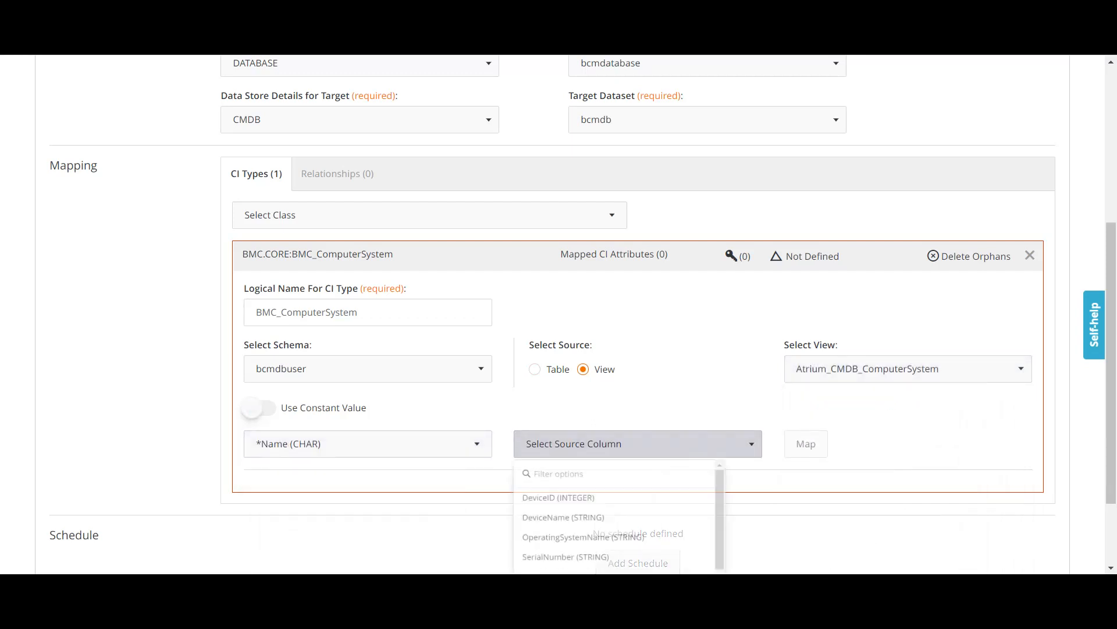
click(573, 527)
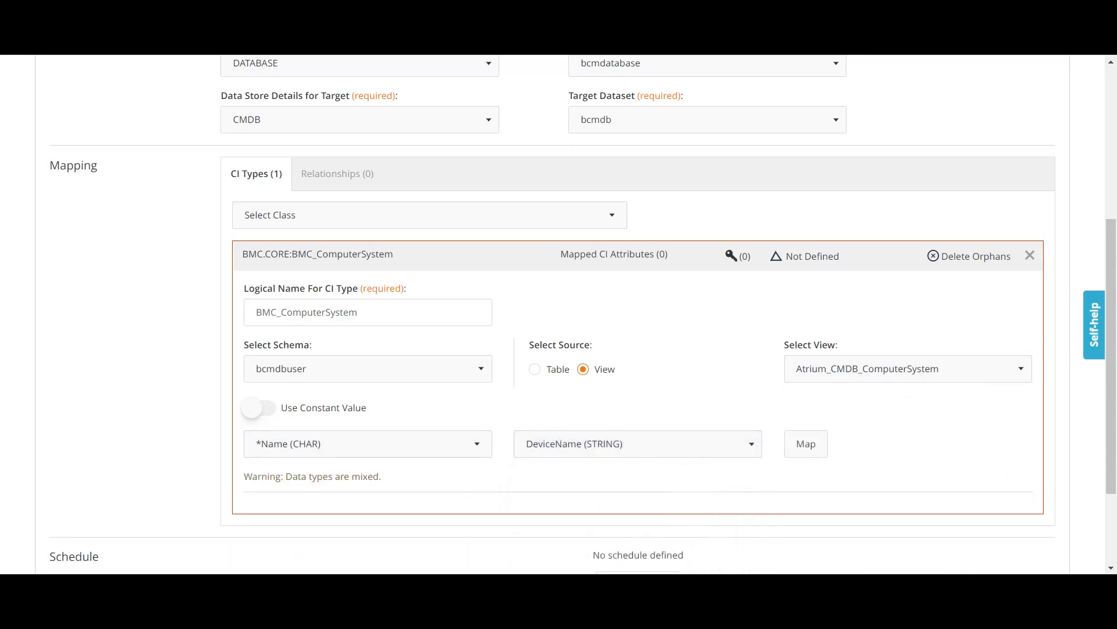
click(806, 443)
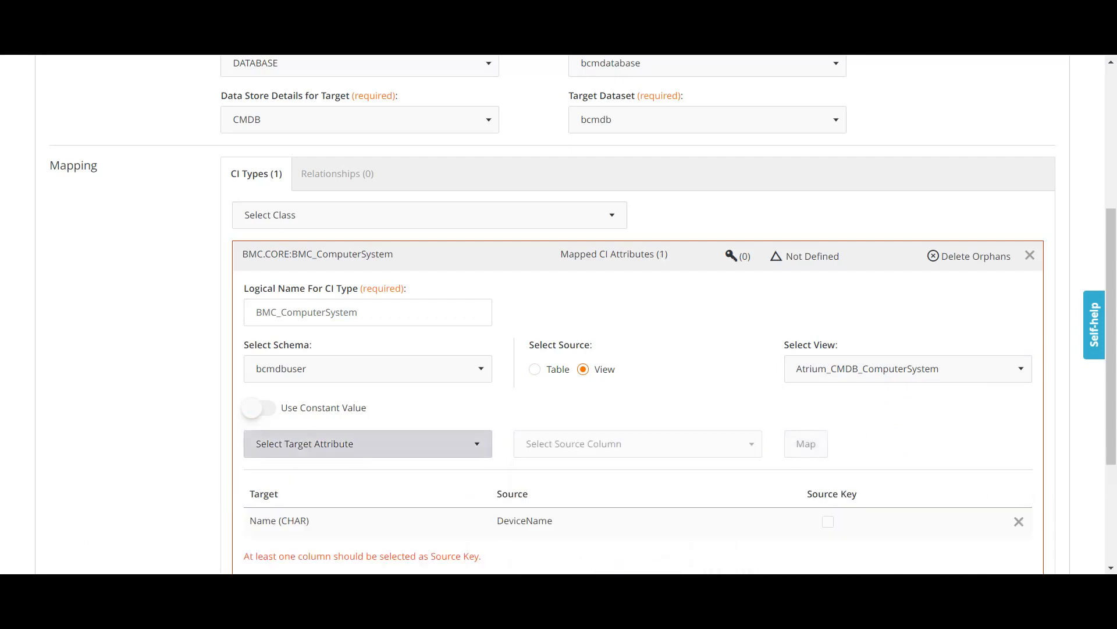
Map the SerialNumber target attribute to the SerialNumber source column.
click(367, 444)
scroll(323, 527, down, 3)
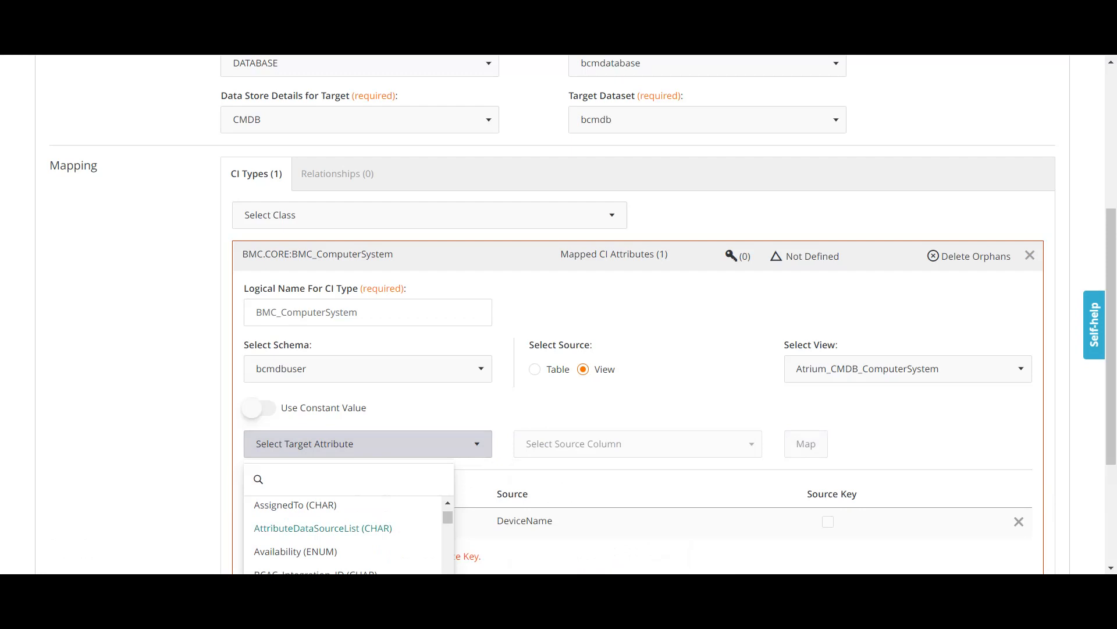
scroll(640, 350, down, 3)
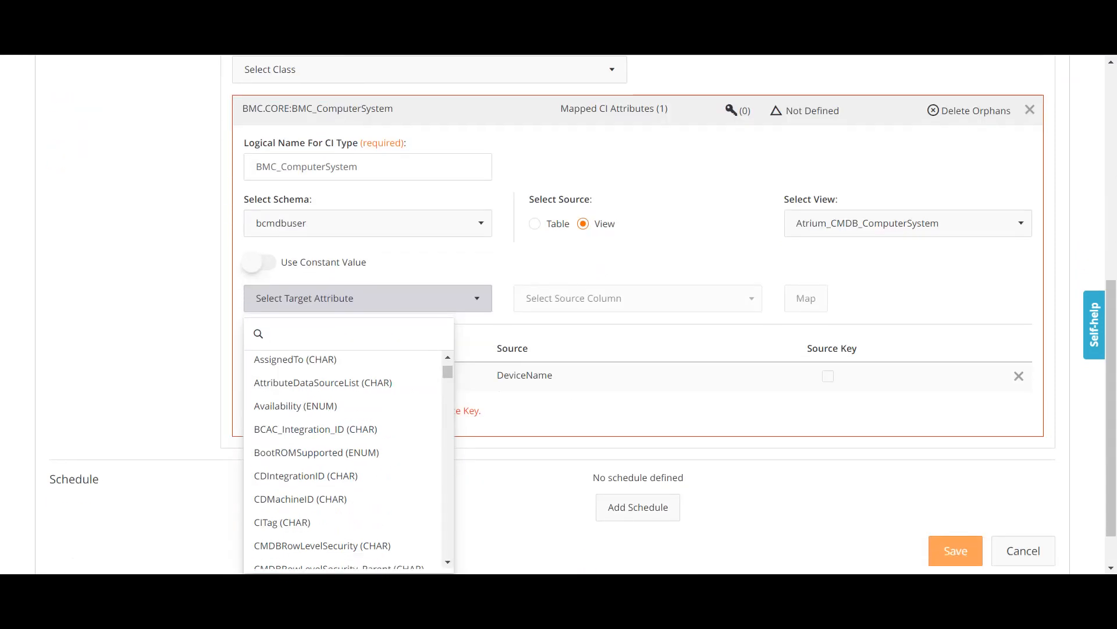
click(348, 333)
text(ser)
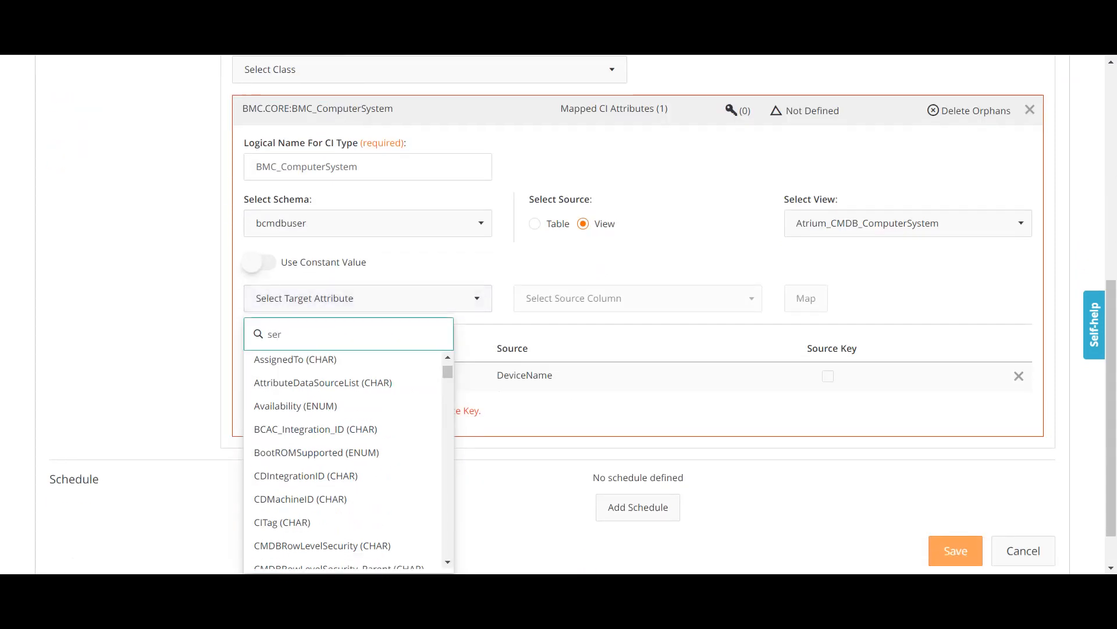
click(299, 359)
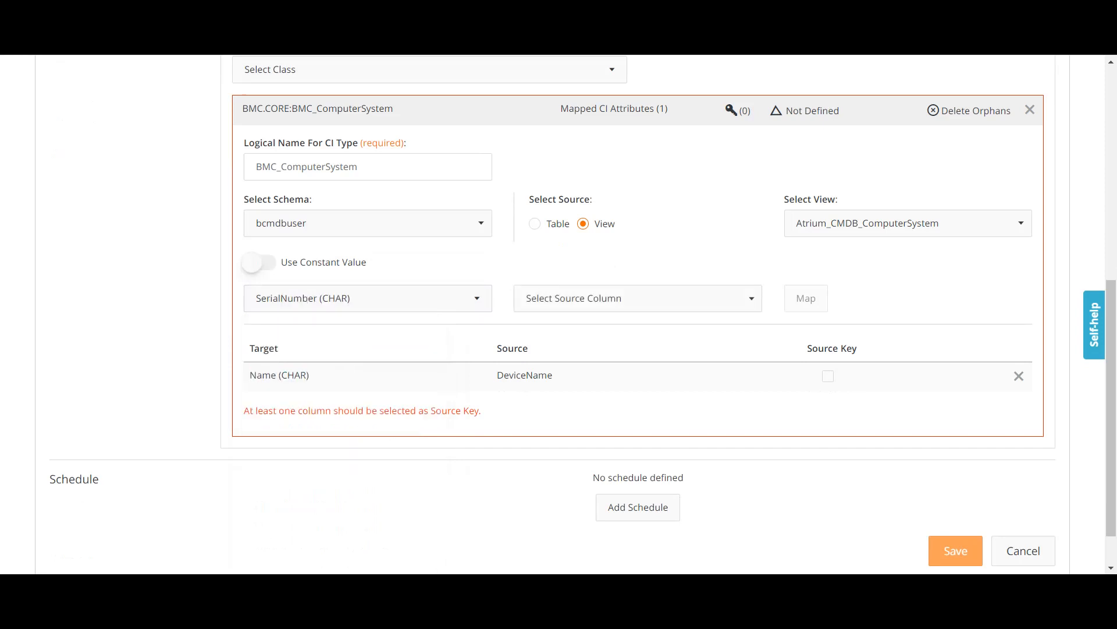
click(638, 298)
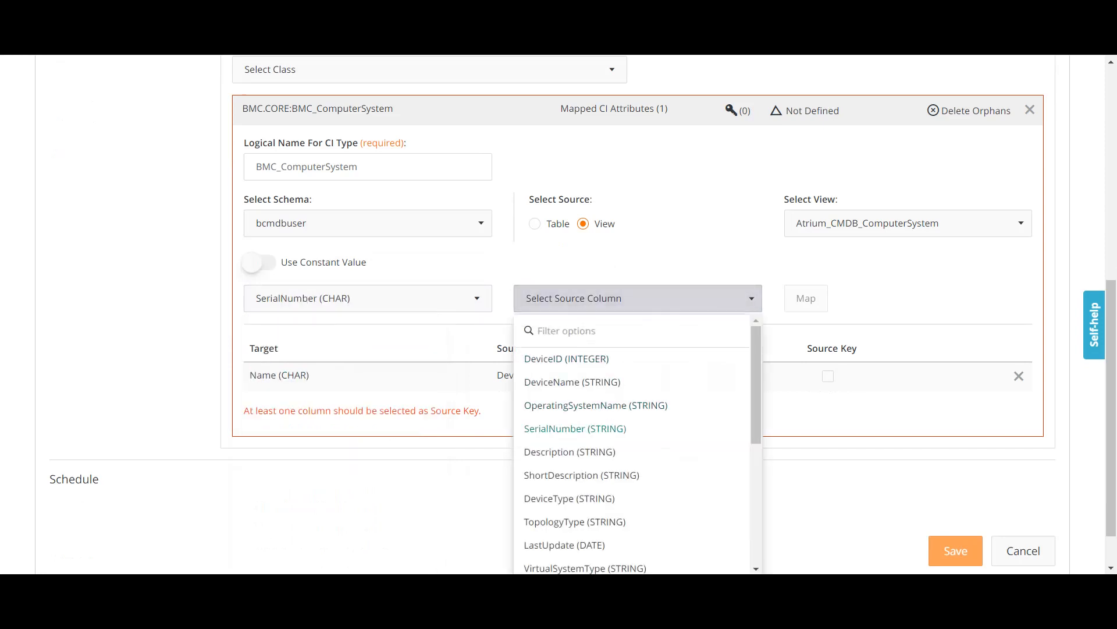
click(575, 428)
click(806, 298)
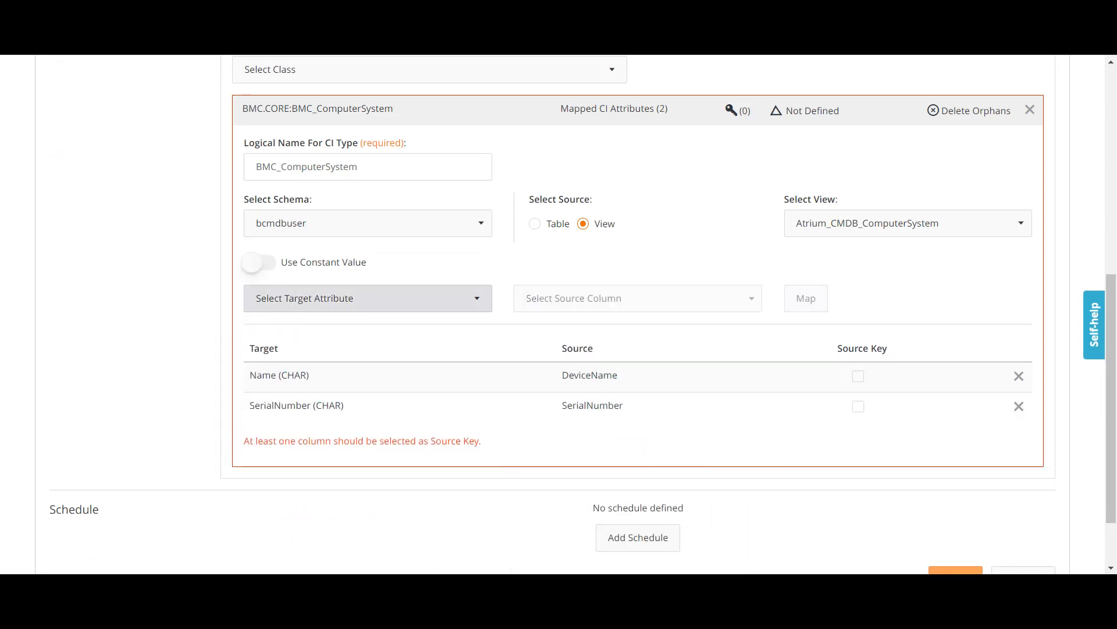
Map the TokenId target attribute to the DeviceID source column.
click(368, 298)
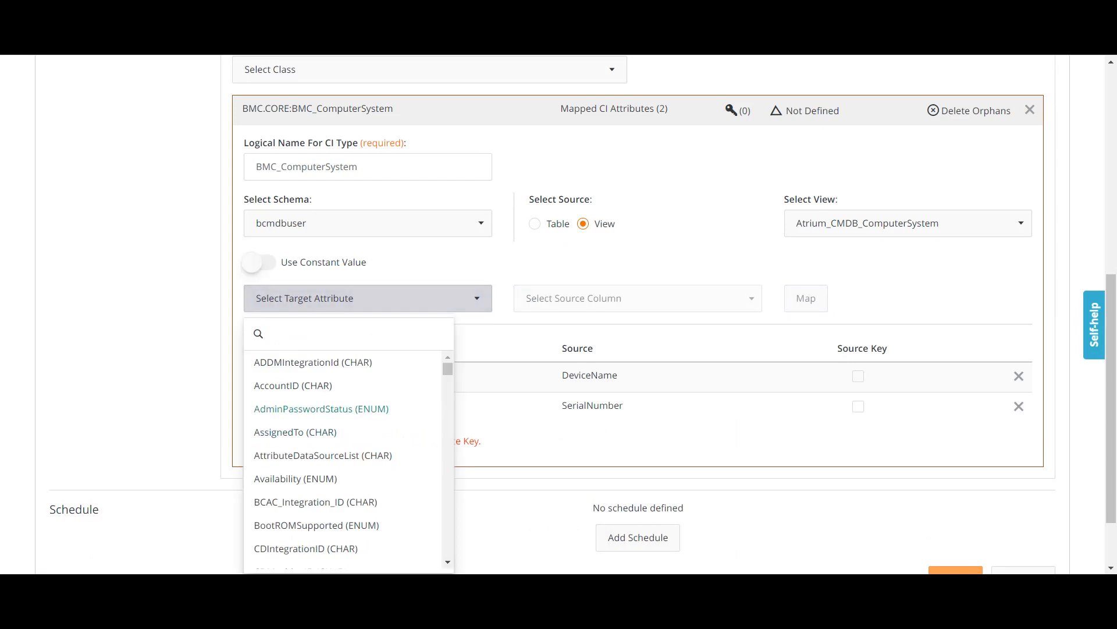
click(349, 334)
text(to)
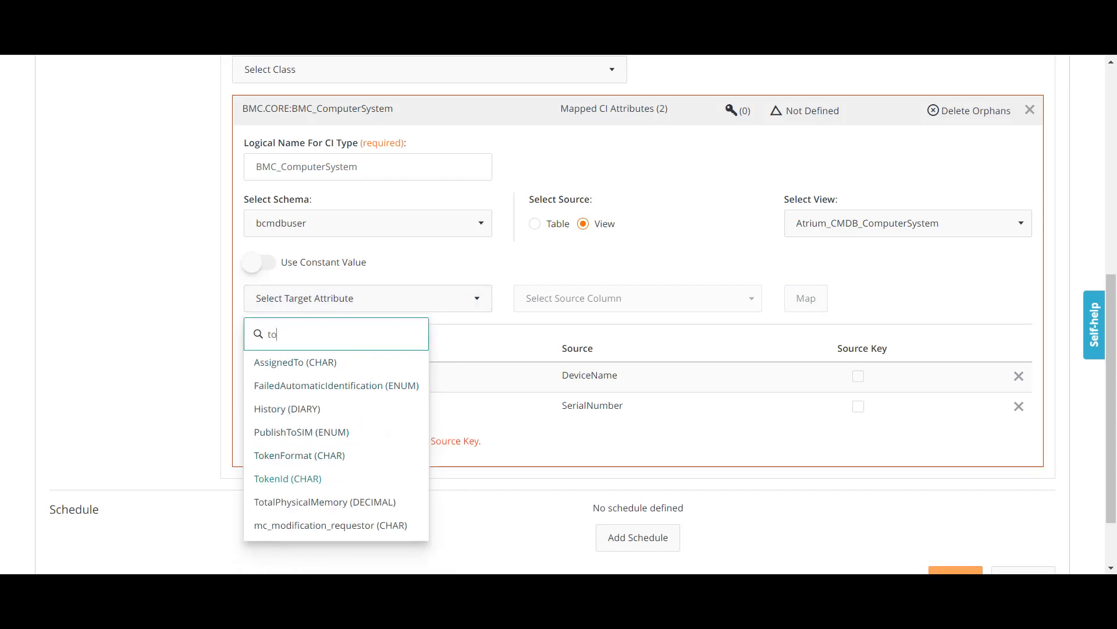
click(288, 478)
click(638, 298)
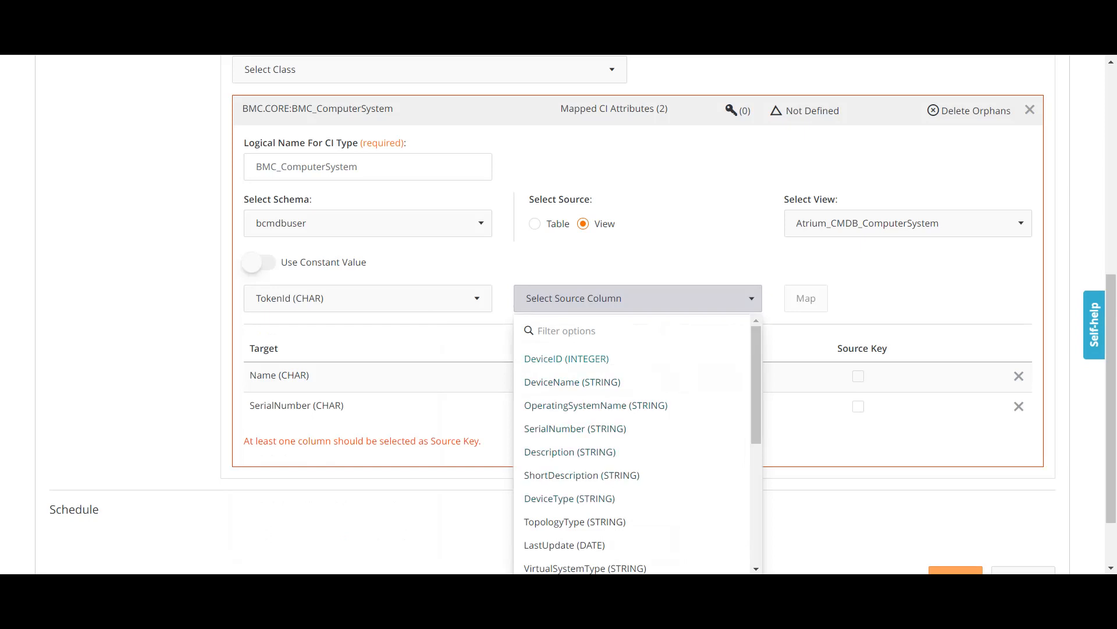
click(566, 360)
click(807, 298)
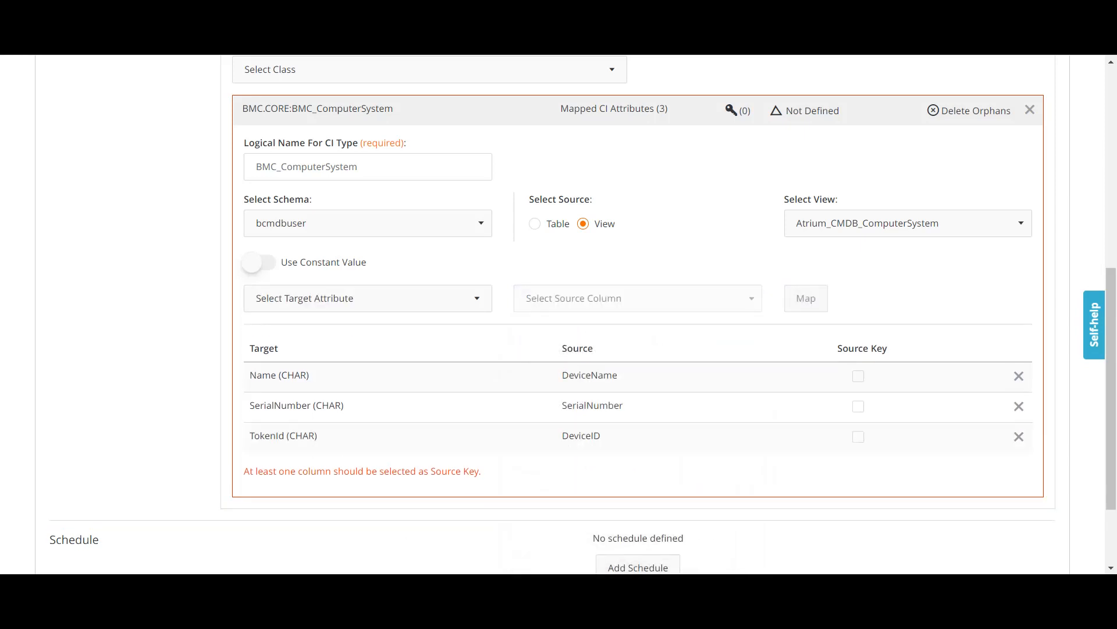
Map the custom OperatingSystem target attribute to the OperatingSystemName source column.
click(368, 298)
text(ope)
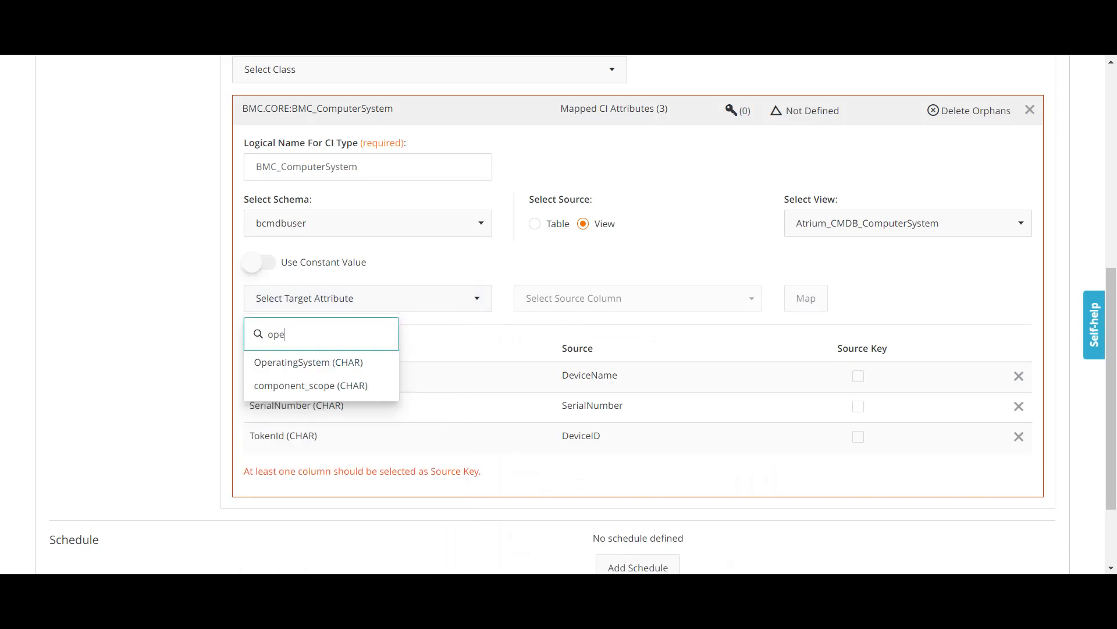
key(Return)
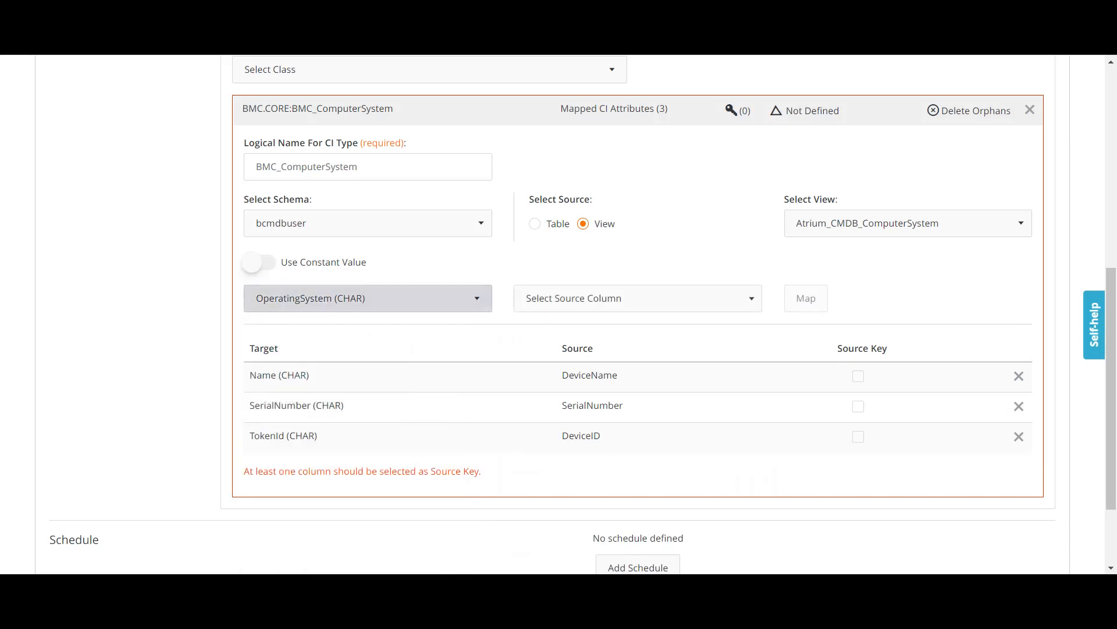
click(638, 298)
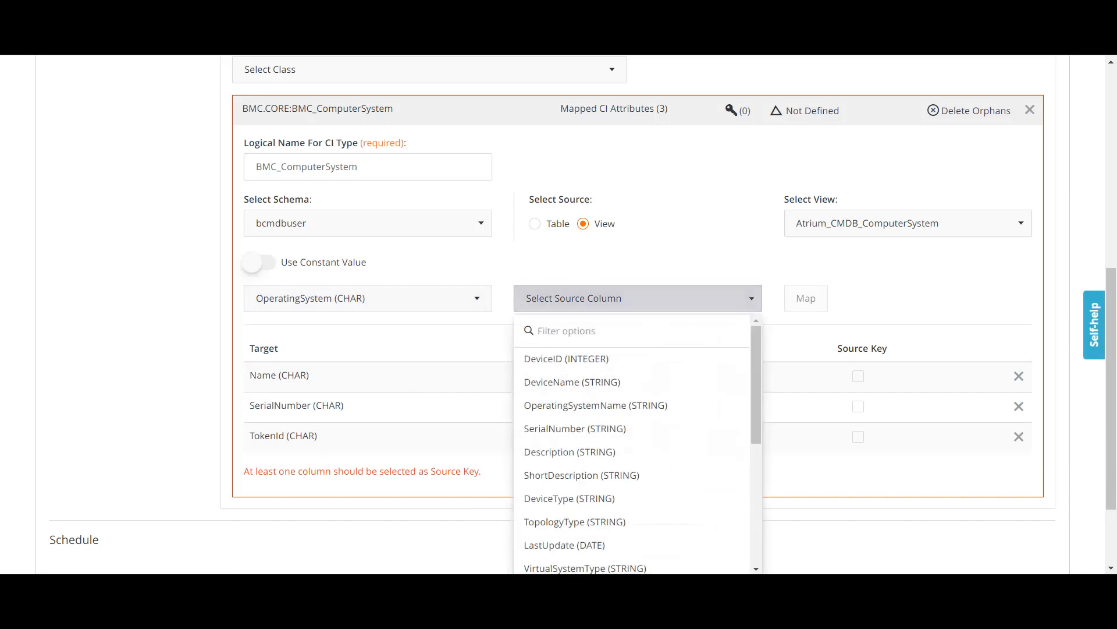
key(Return)
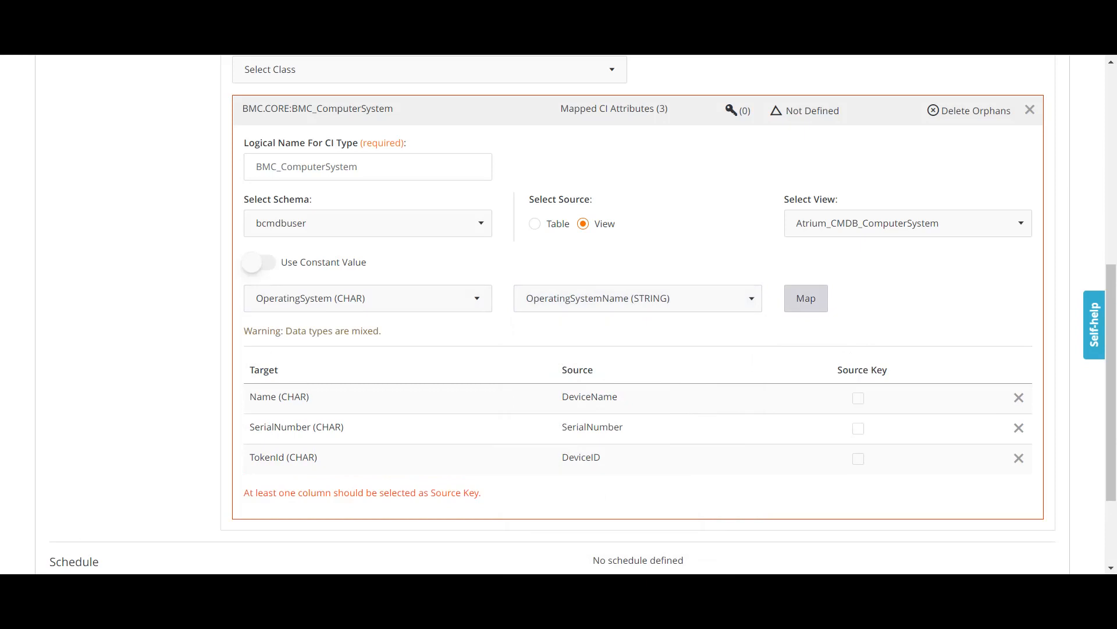
click(806, 298)
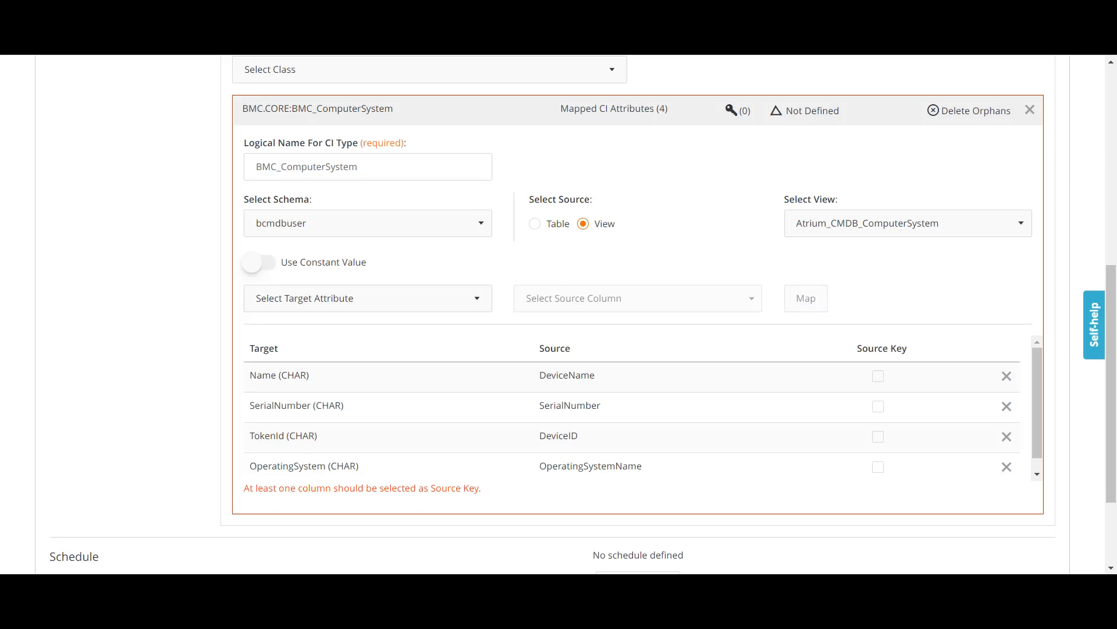
Mark the TokenId–DeviceID mapping as the source key and enable delta import using the LastUpdate column.
click(878, 436)
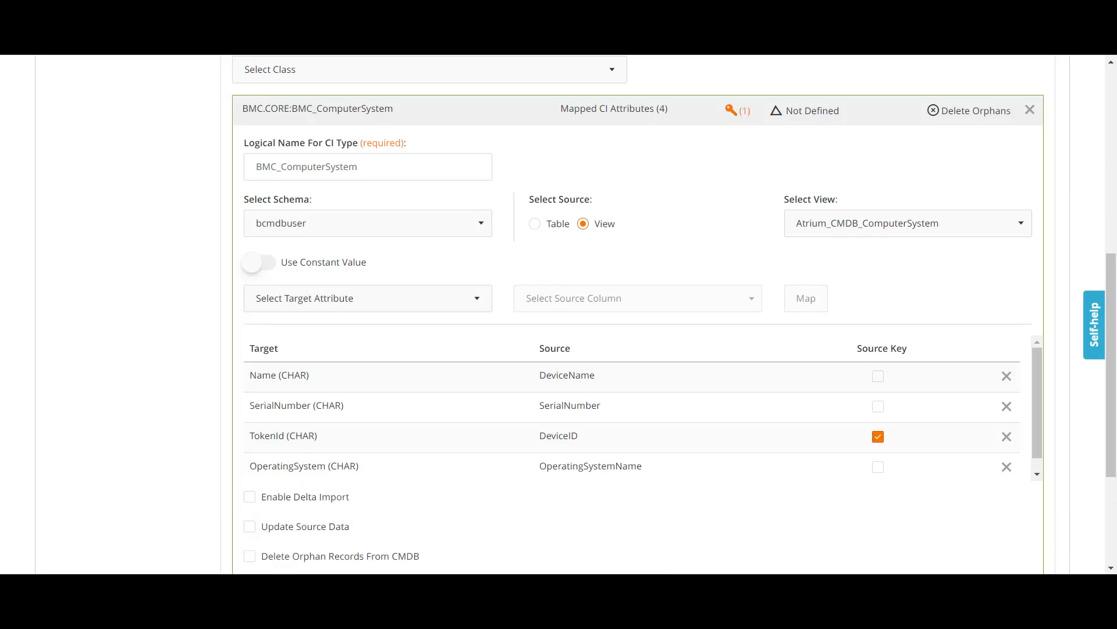
scroll(879, 437, down, 1)
click(250, 497)
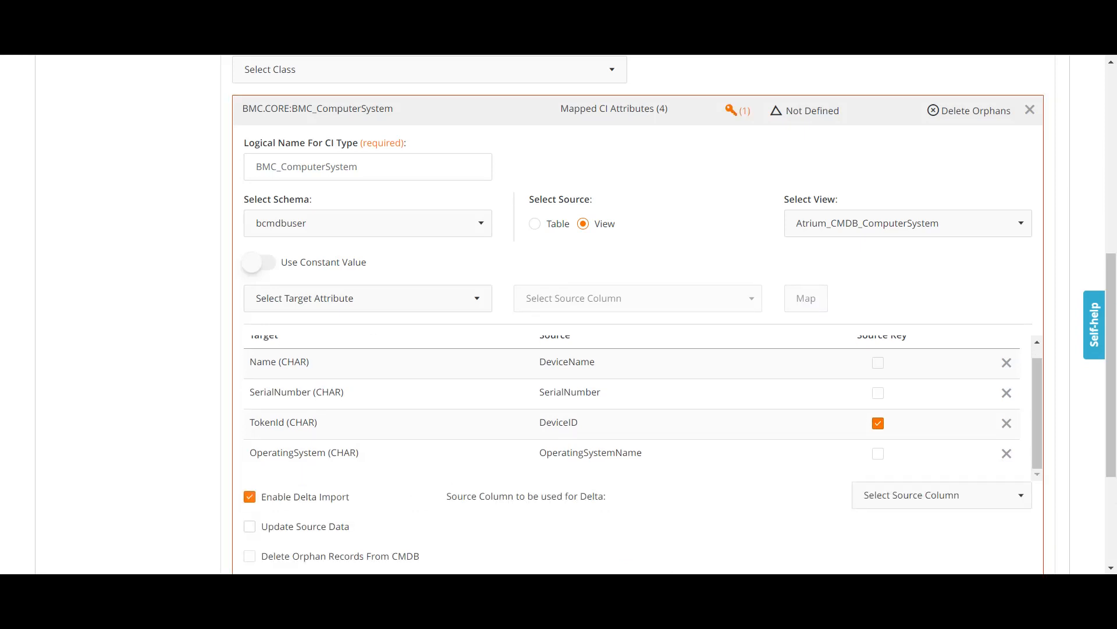
click(942, 494)
click(908, 554)
Enable updating of source data with the TokenID column and save the import job.
scroll(558, 314, down, 3)
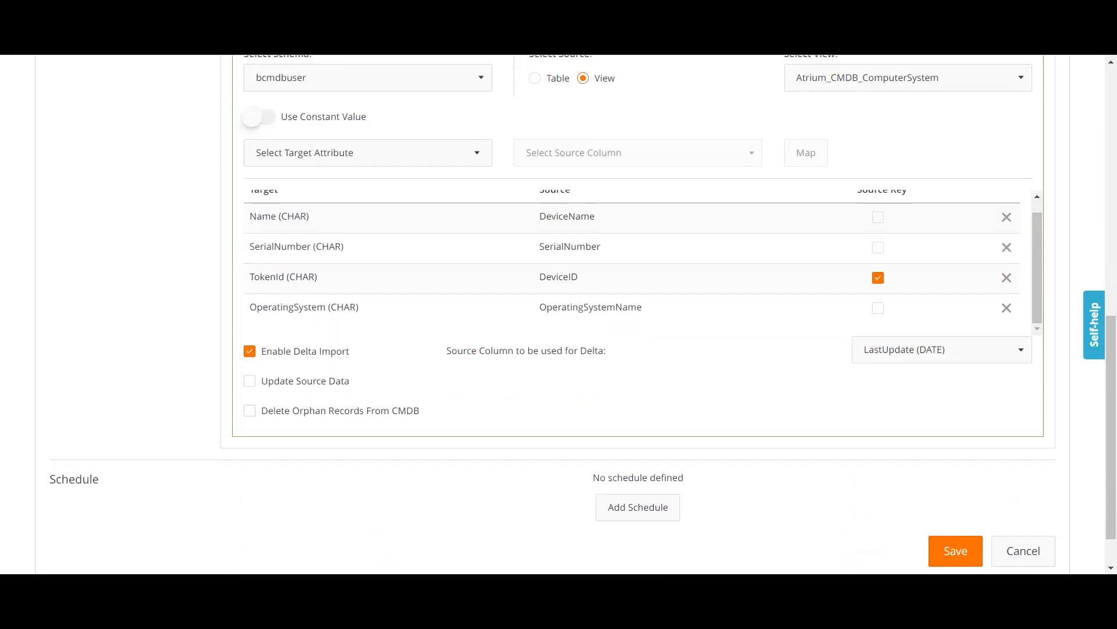
click(250, 381)
click(941, 379)
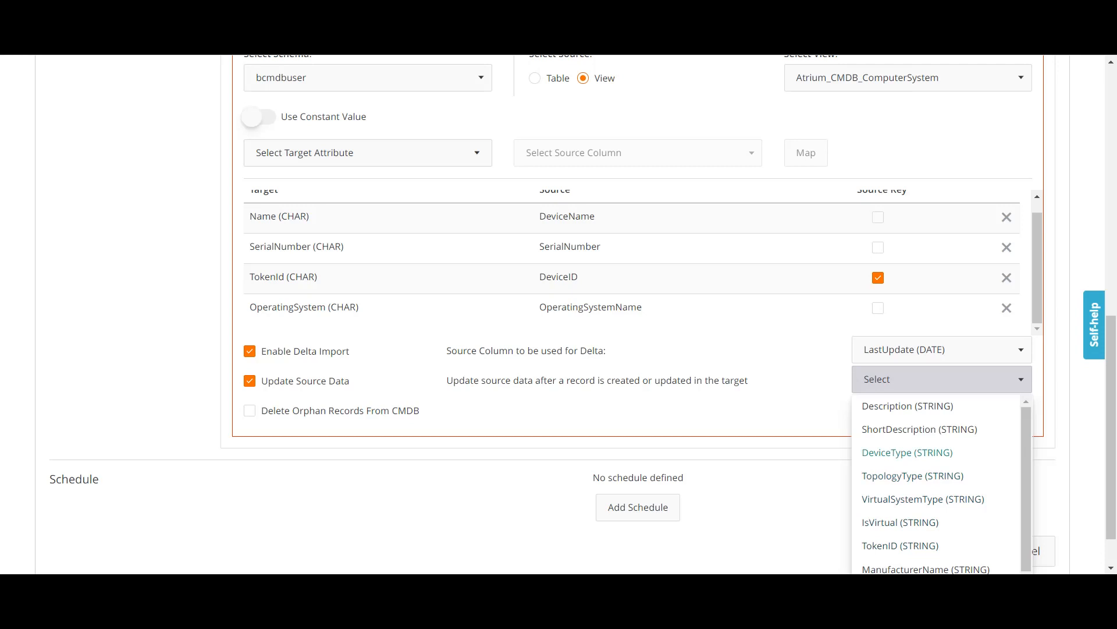
scroll(908, 475, down, 1)
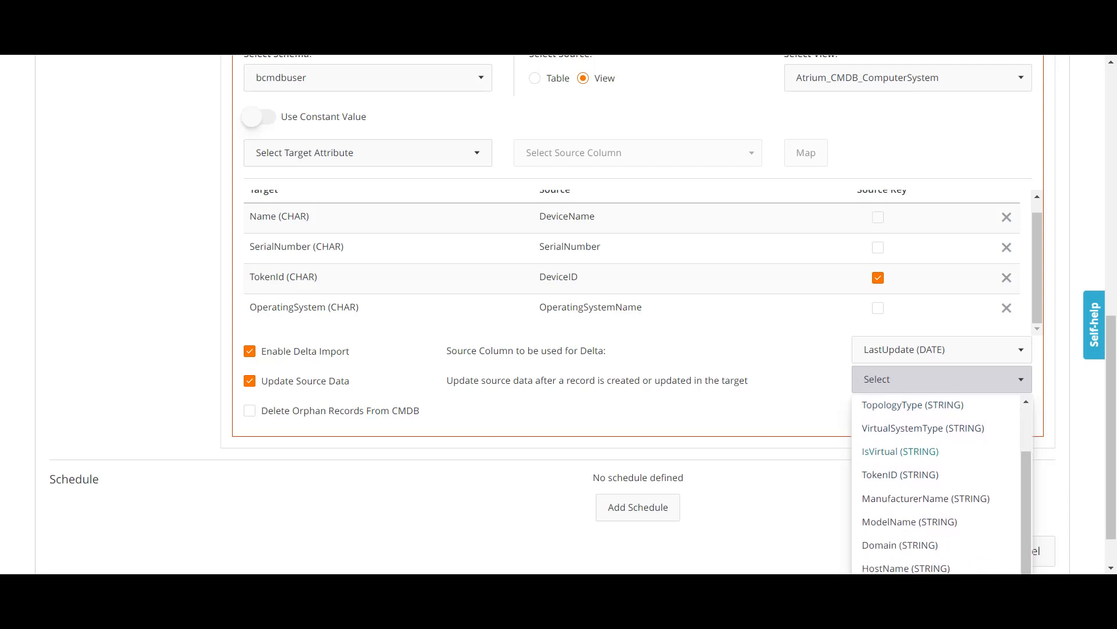
click(901, 472)
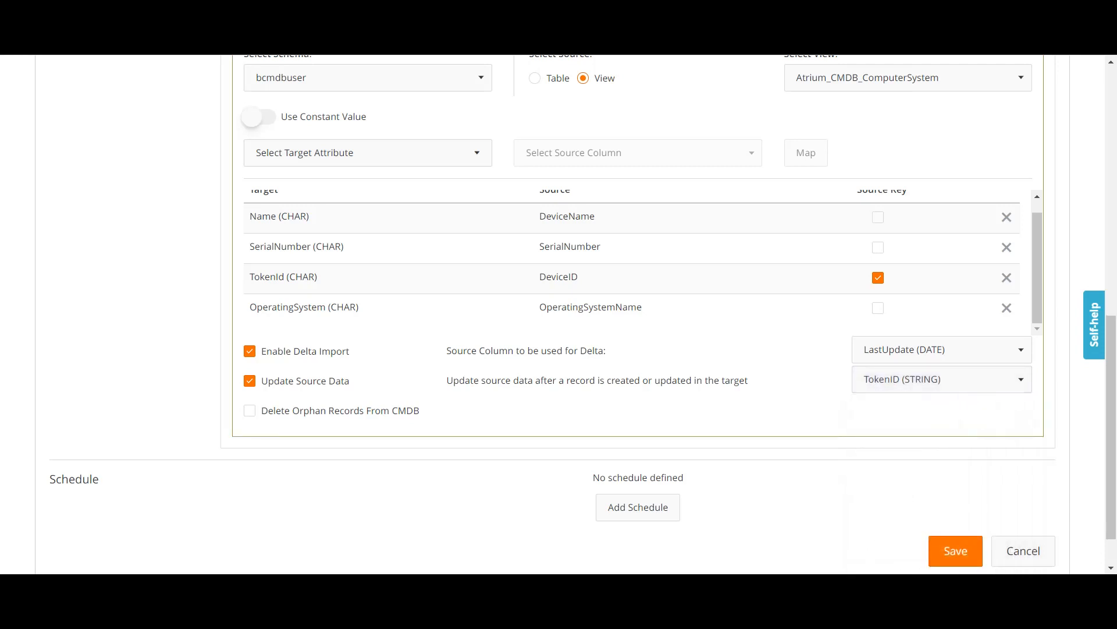
click(956, 550)
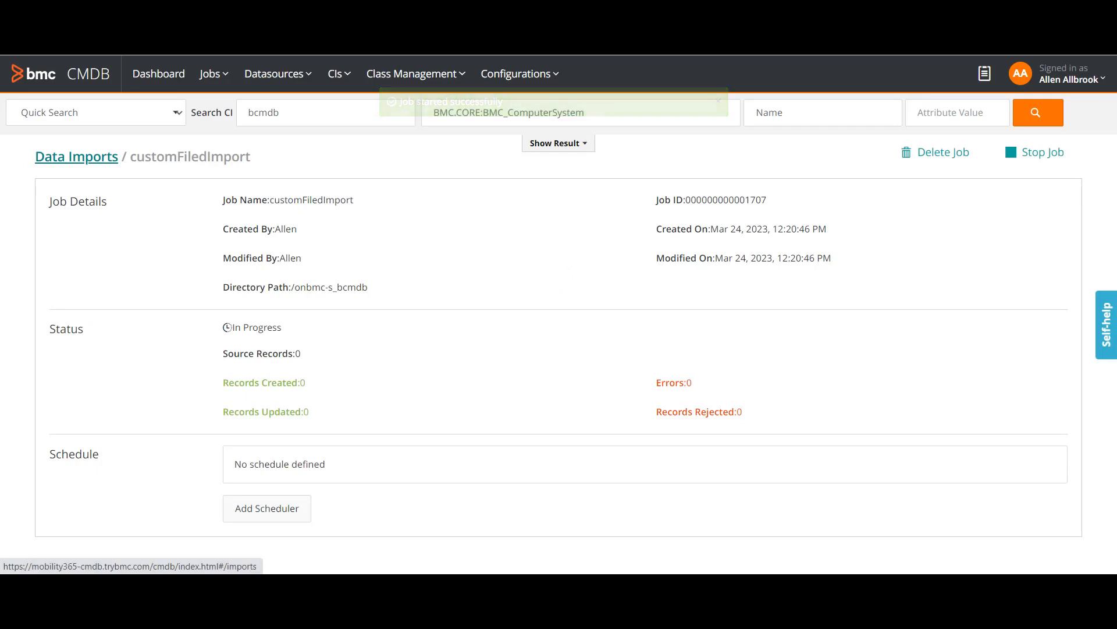
Check the customFiledImport job's status page and its job run details in the Data Imports run history.
click(76, 157)
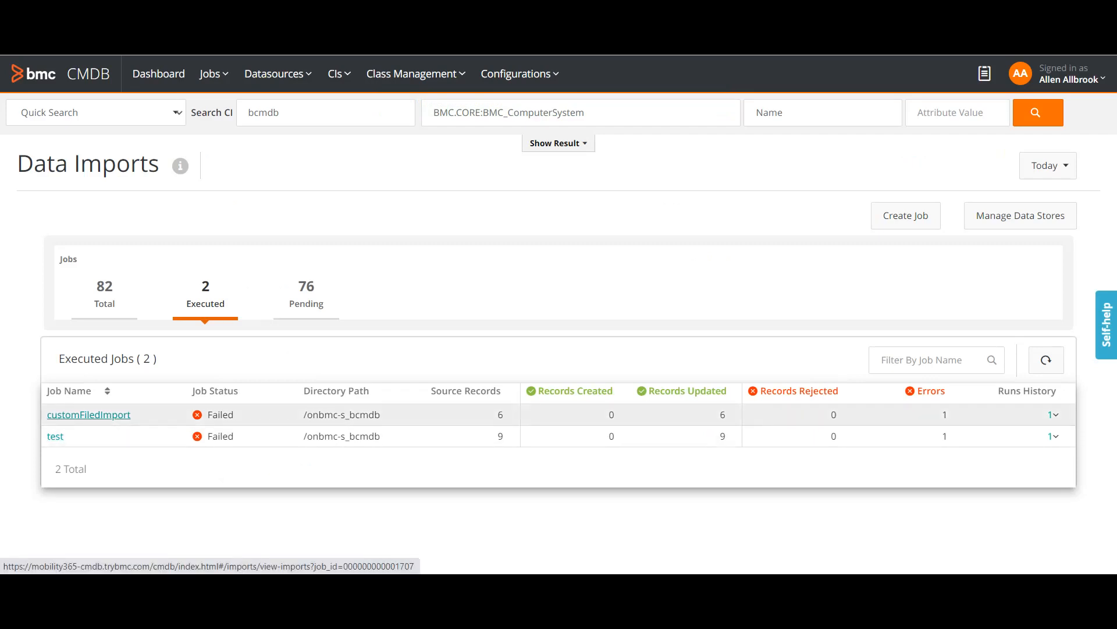
click(89, 414)
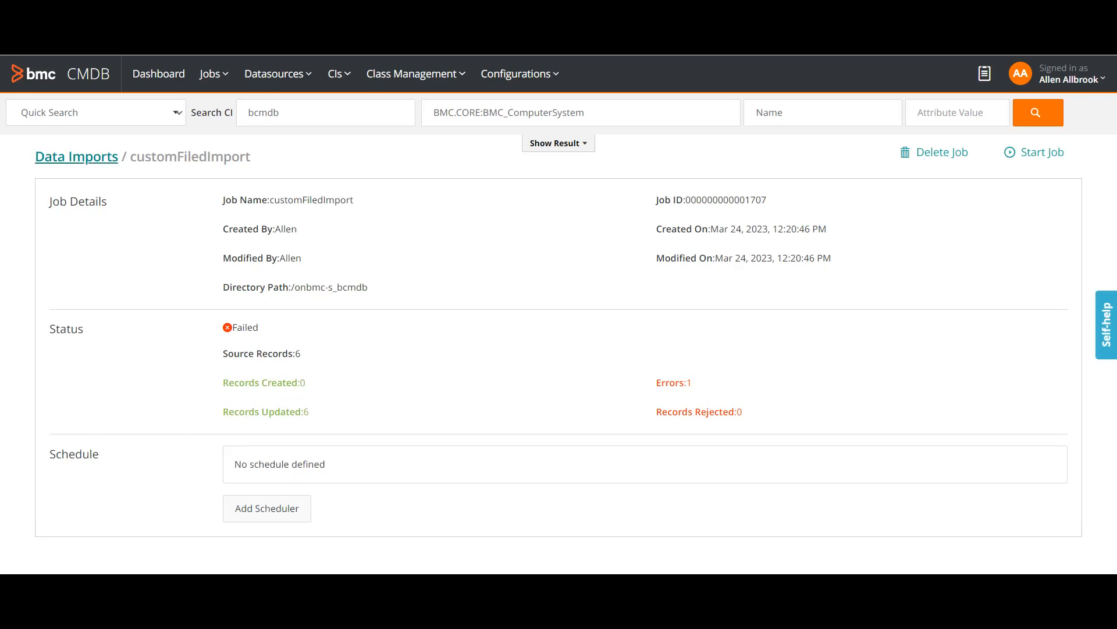
click(76, 157)
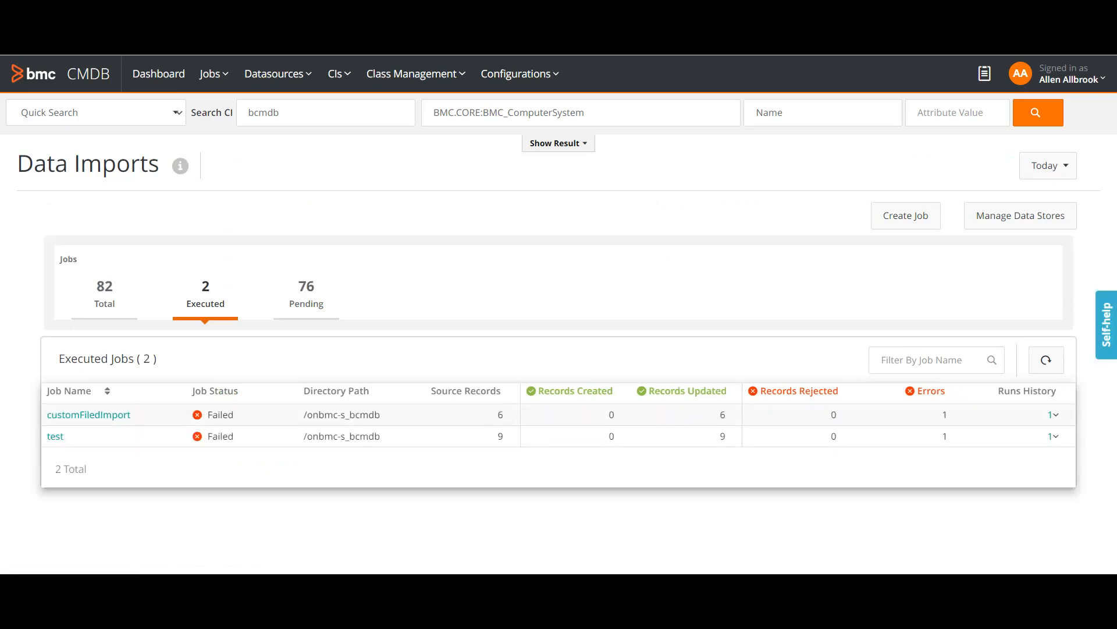
click(1054, 414)
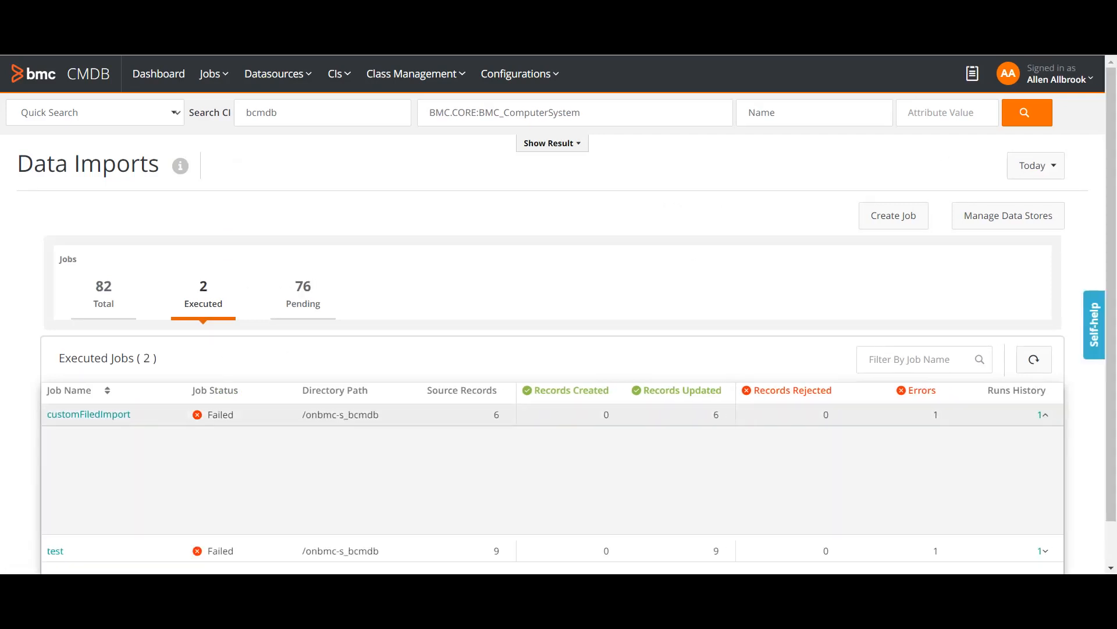
scroll(553, 479, down, 1)
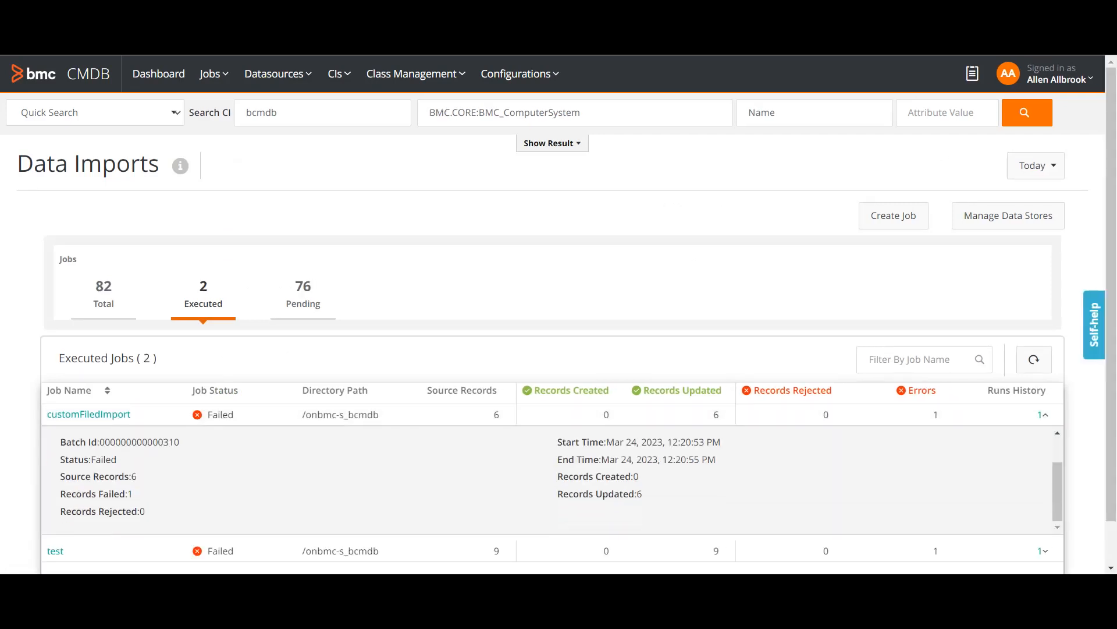
scroll(553, 479, up, 1)
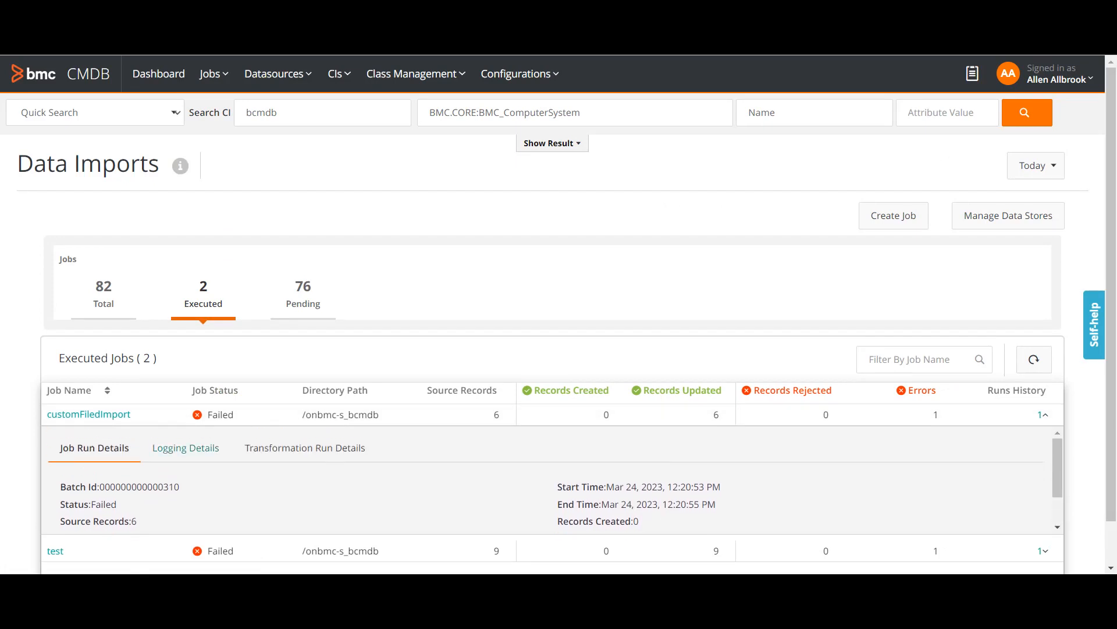
Review the logging details and the transformation run details of the customFiledImport run.
click(185, 447)
scroll(553, 479, down, 5)
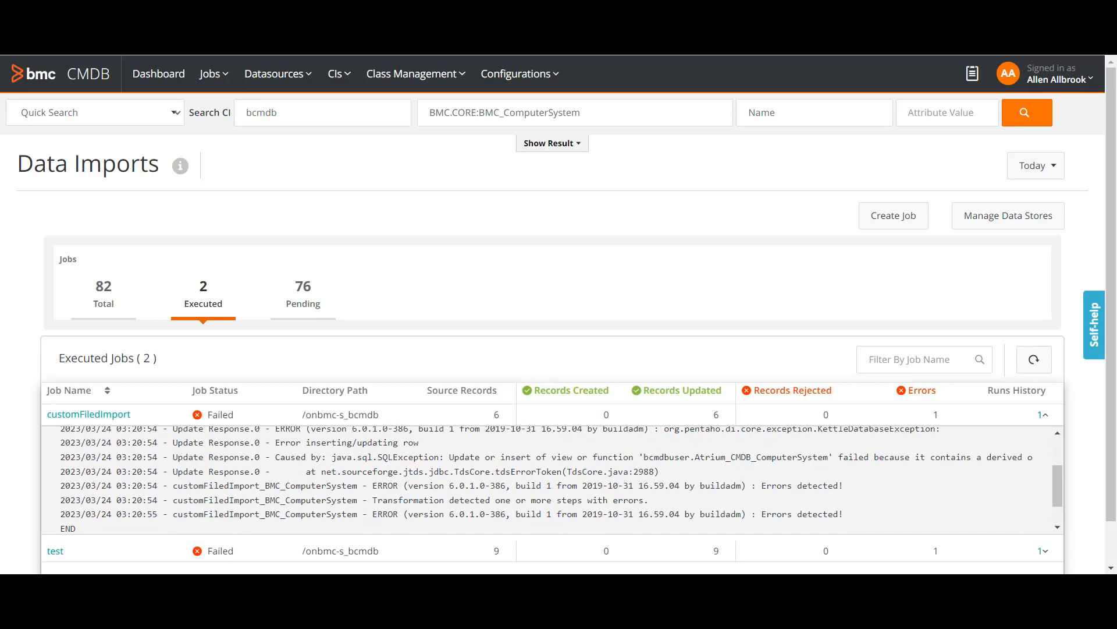
scroll(553, 479, up, 1)
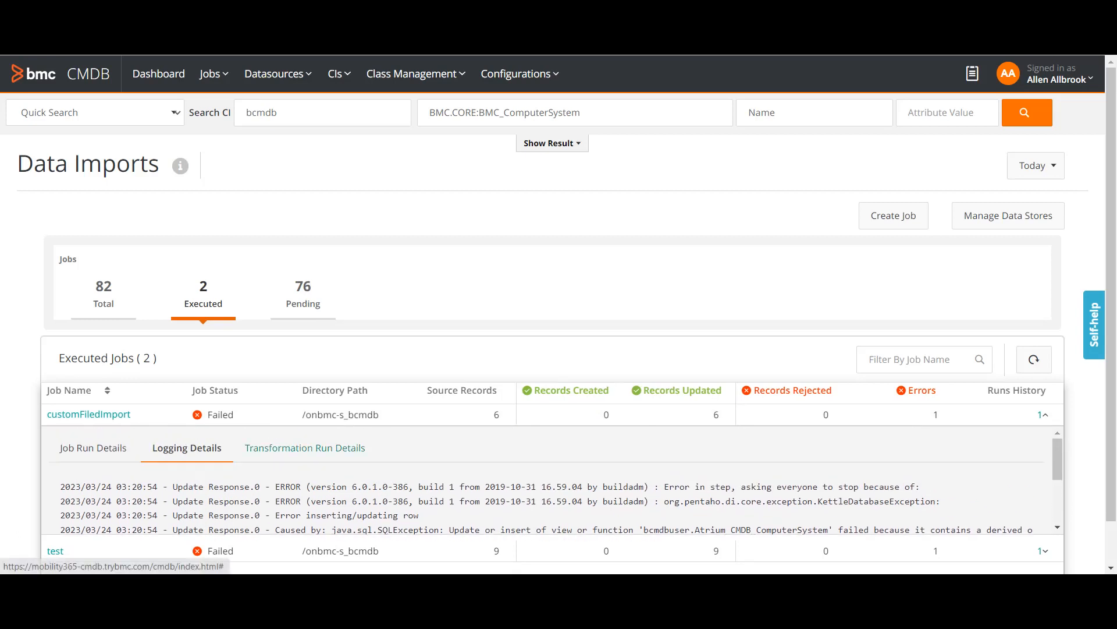
click(307, 448)
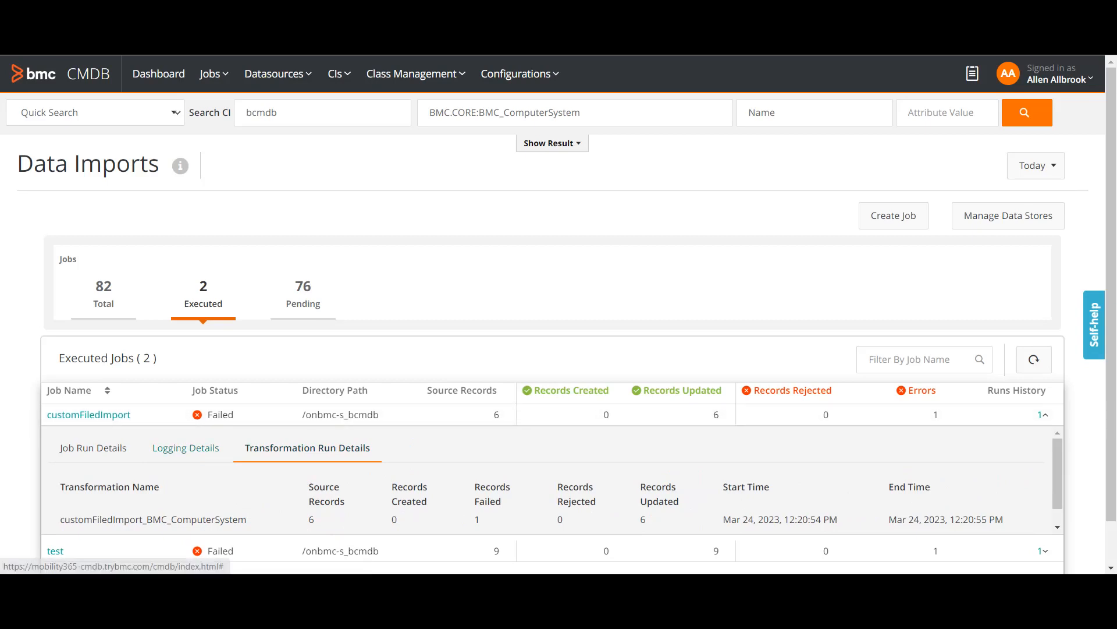
Search the bcmdb dataset for BMC_ComputerSystem CIs and show the CI details of a found Mac computer in Explorer.
click(93, 448)
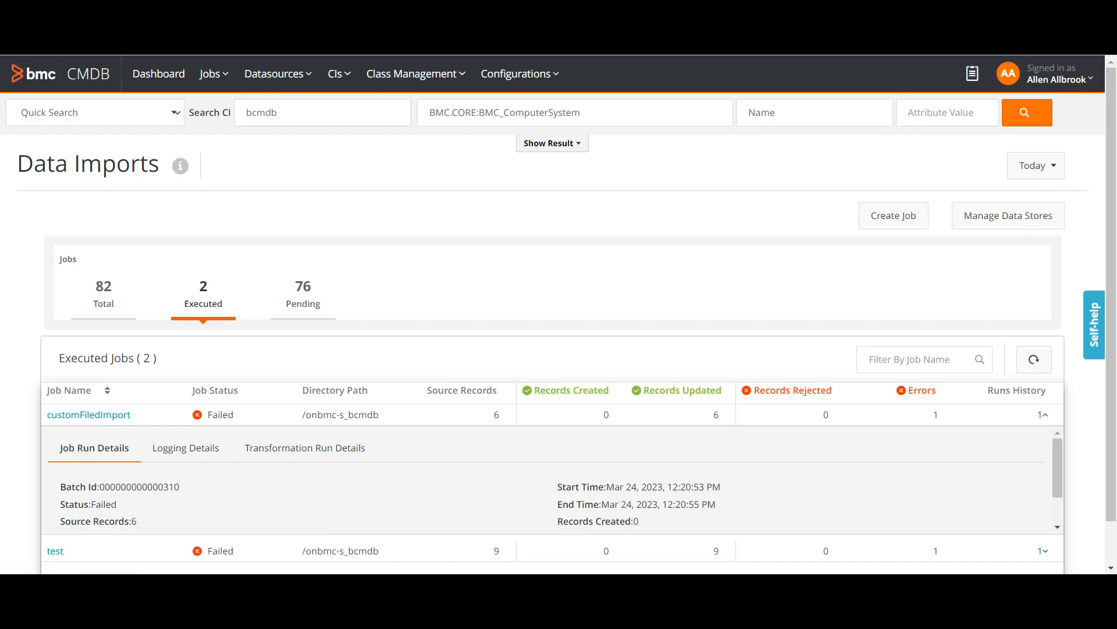
click(1027, 112)
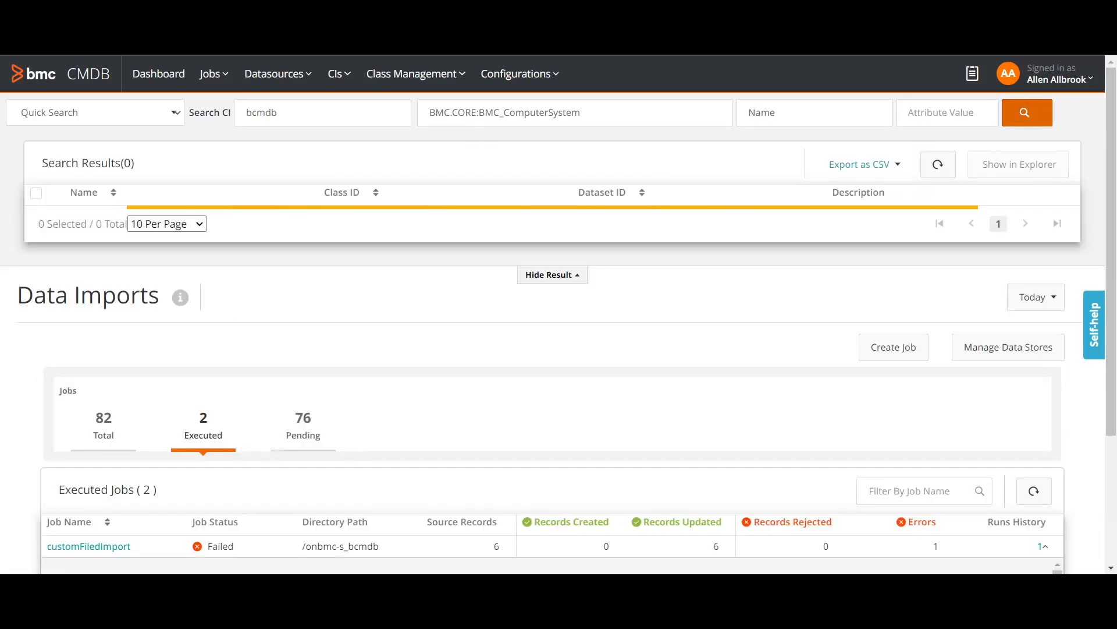
click(123, 219)
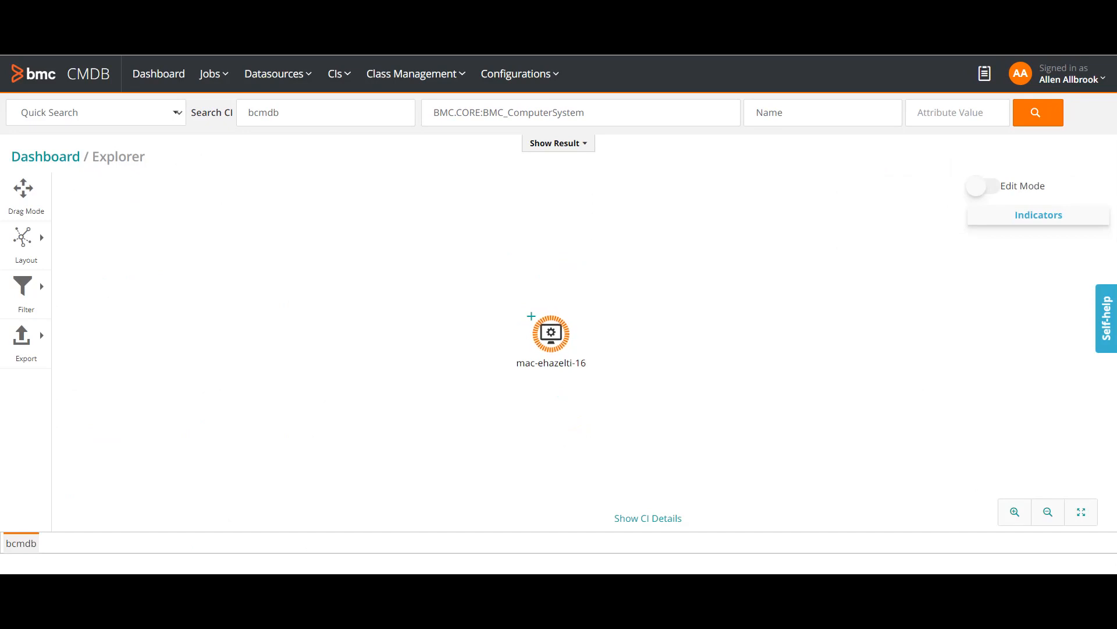
right_click(554, 336)
click(608, 347)
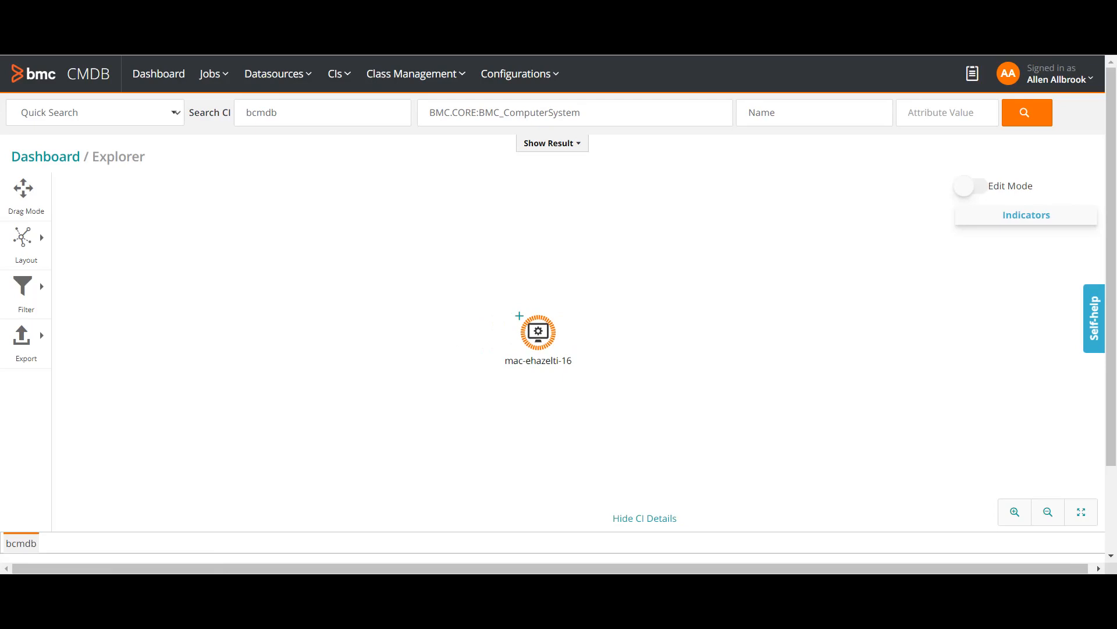
Examine the OperatingSystem and NewFieldOne attribute values in the Mac computer's CI details.
scroll(559, 336, down, 8)
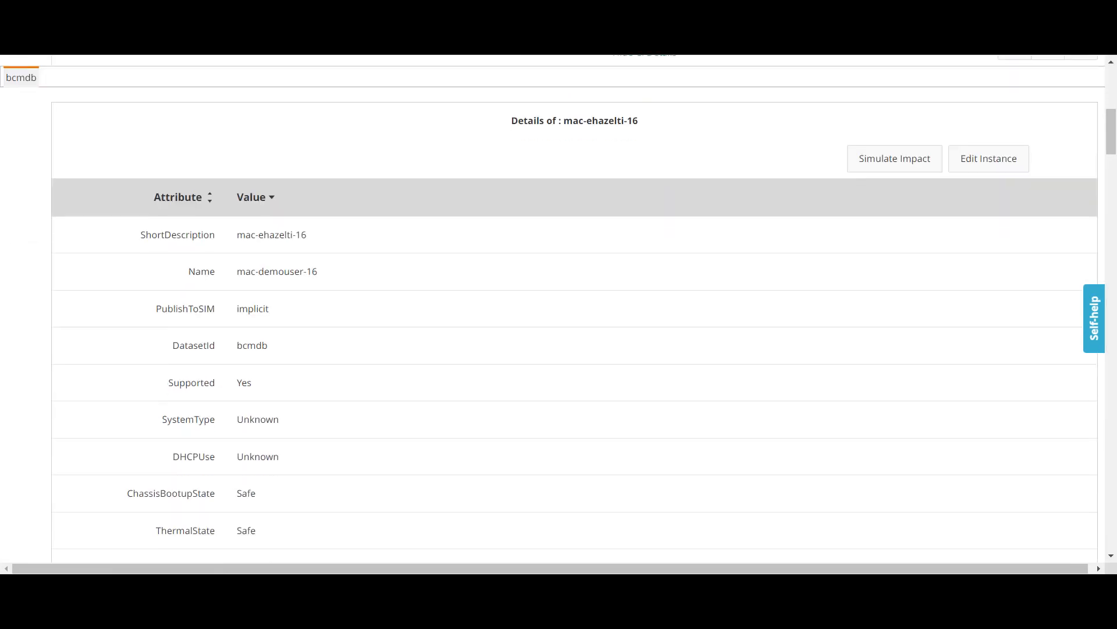
scroll(558, 309, down, 3)
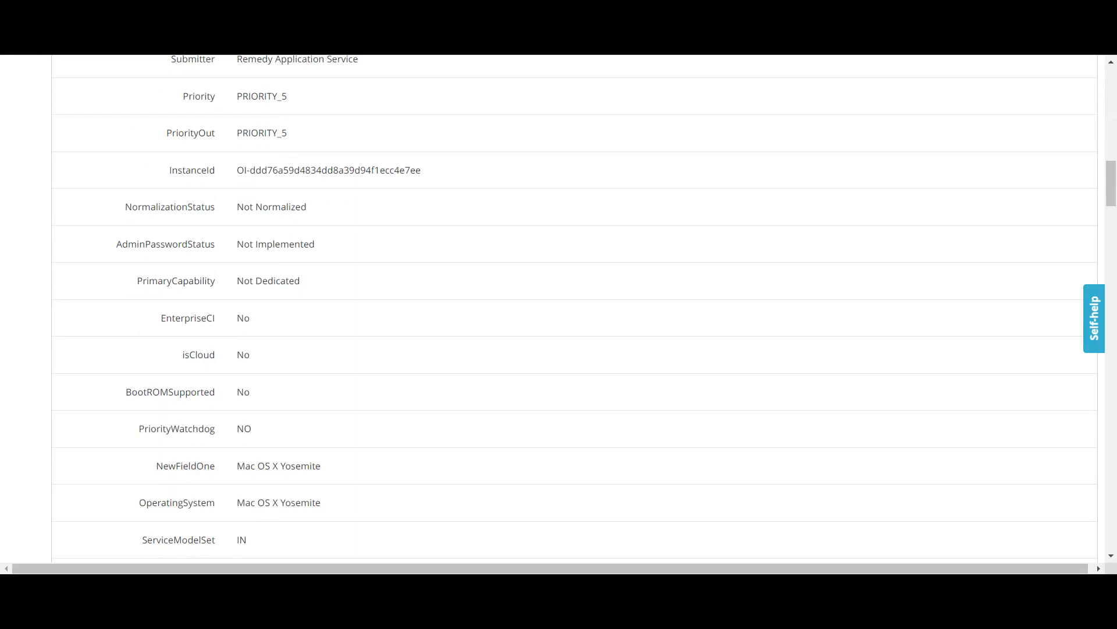
drag(139, 502, 321, 503)
scroll(558, 308, down, 2)
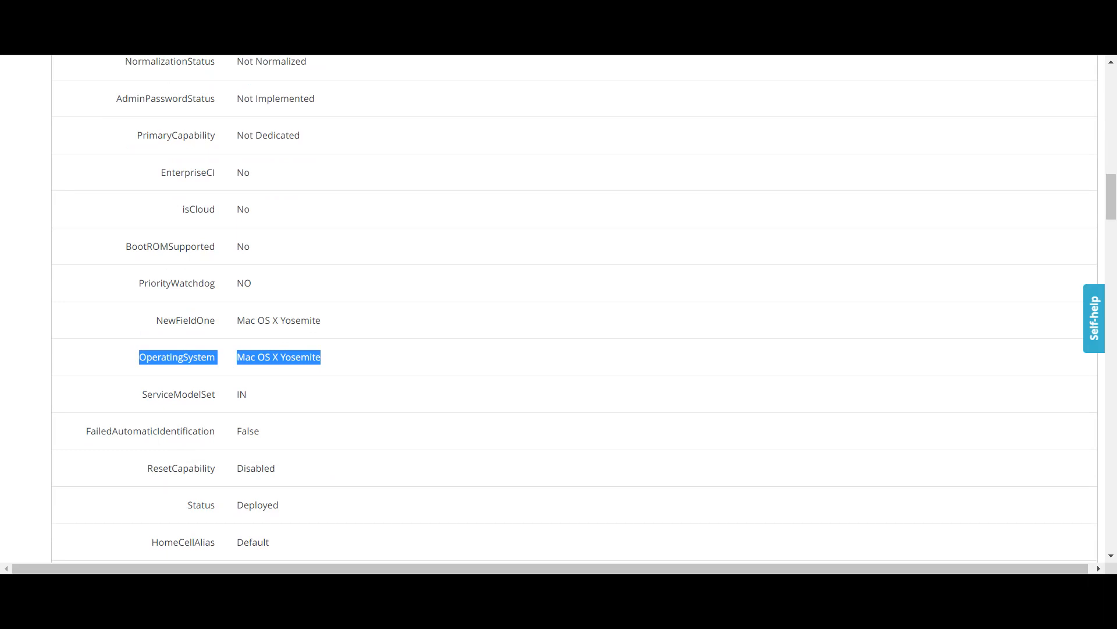
click(373, 358)
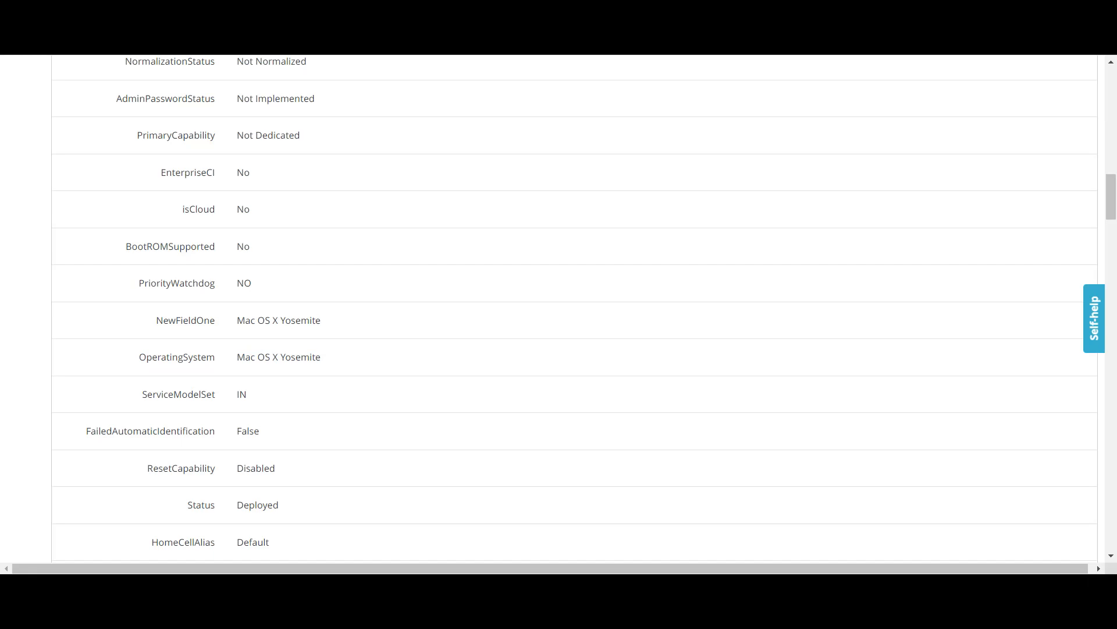
scroll(574, 308, up, 3)
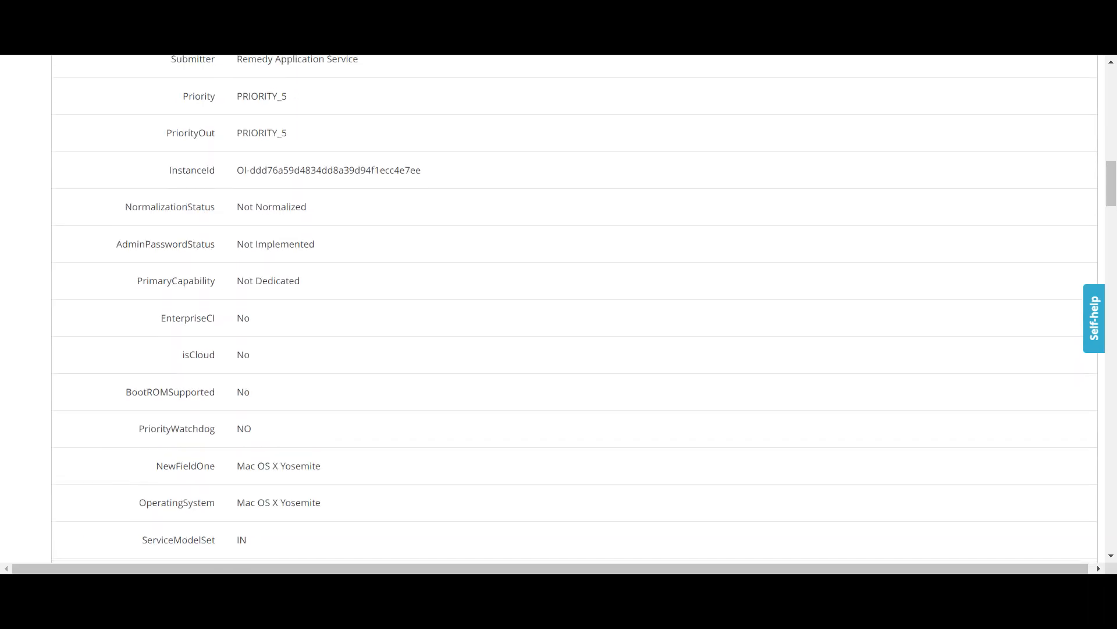
scroll(574, 309, up, 8)
scroll(574, 308, up, 3)
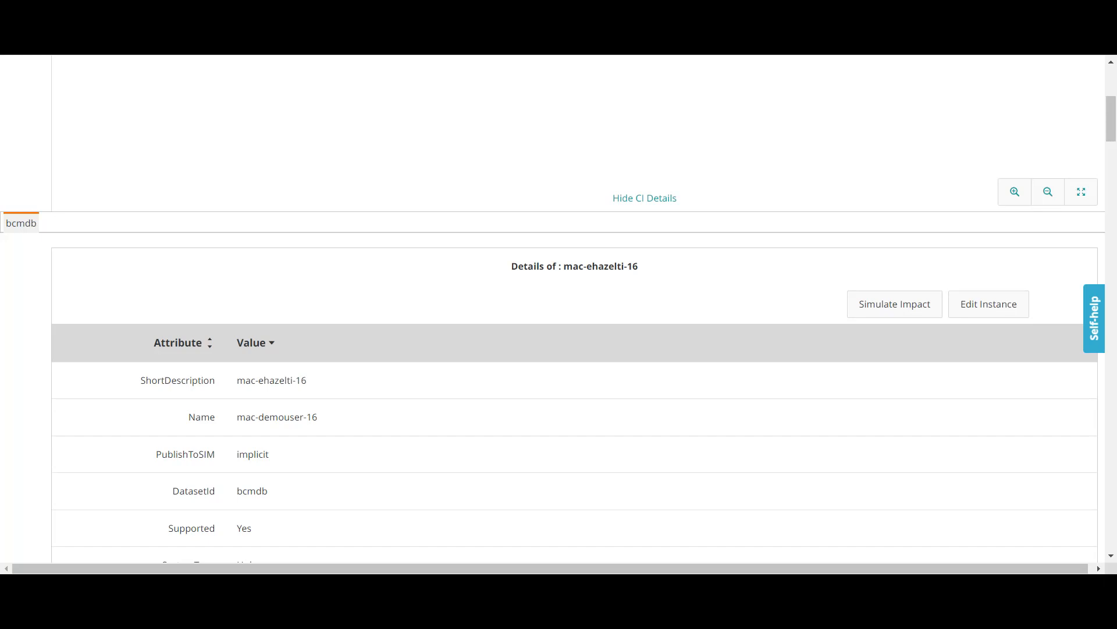
scroll(559, 309, up, 5)
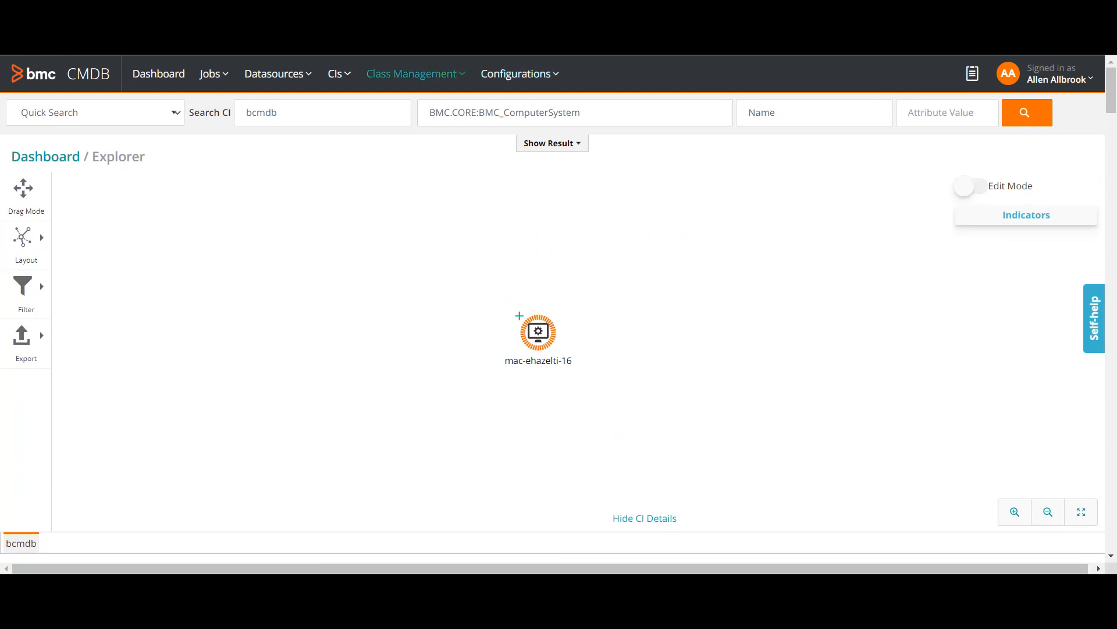
Open the Class Manager and filter the BMC_BaseElement attributes by "new".
click(416, 74)
click(387, 104)
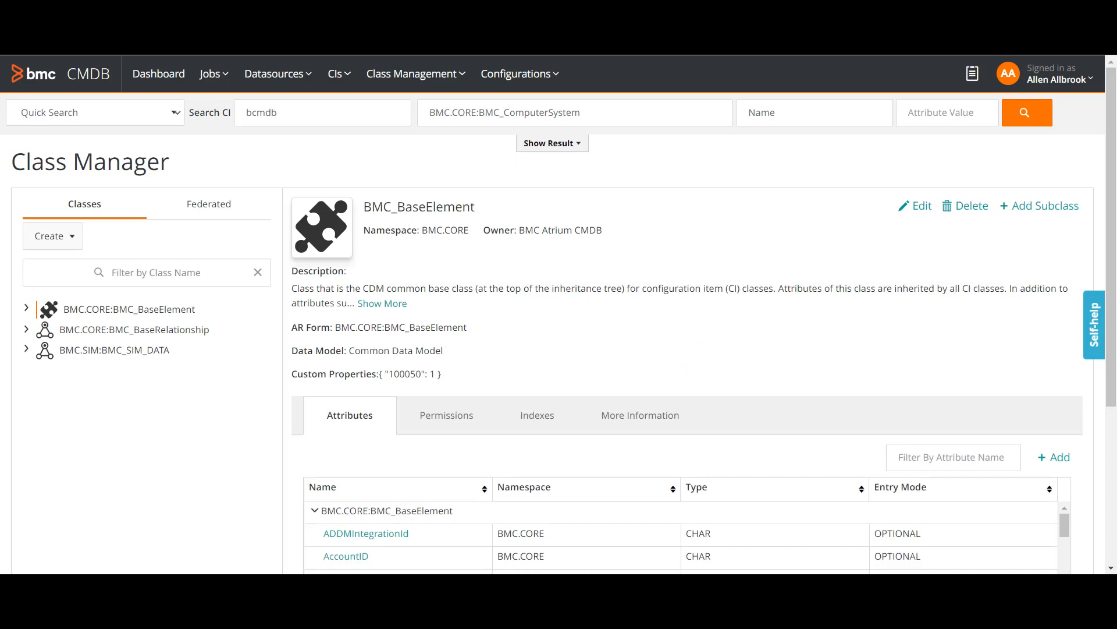
scroll(559, 314, down, 1)
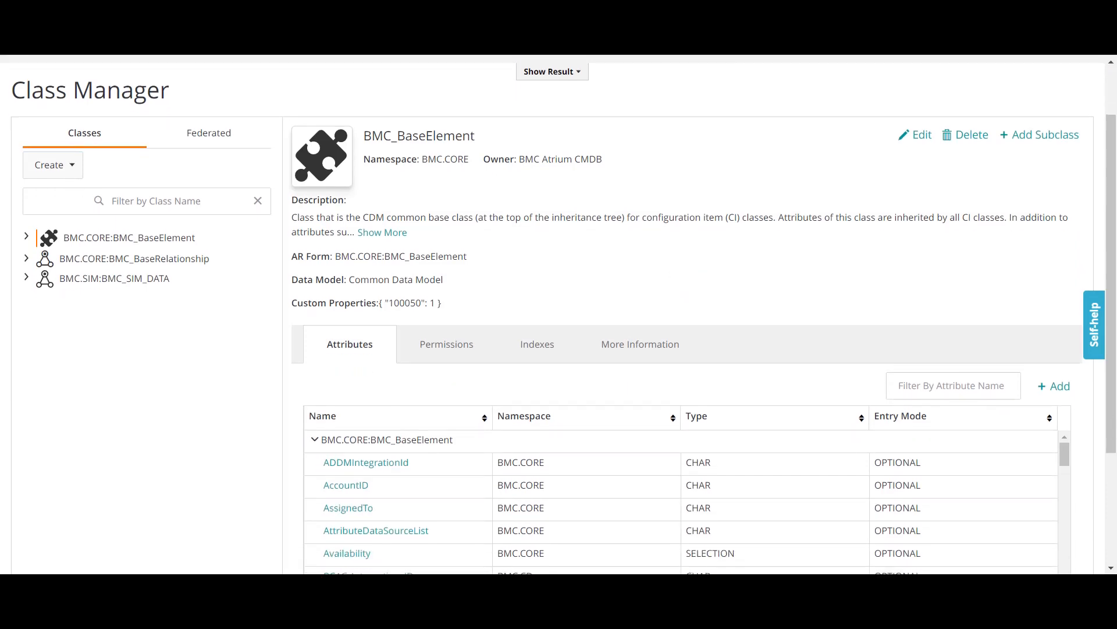
click(953, 386)
text(op)
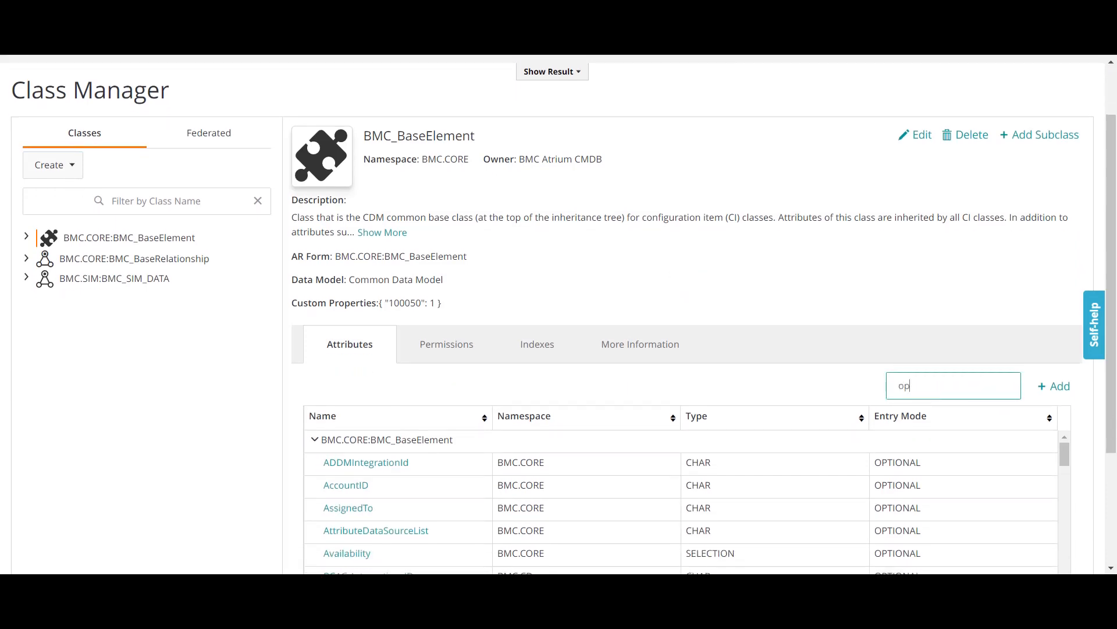
key(BackSpace)
key(BackSpace)
text(new)
Expand BMC_BaseElement and BMC_System in the class tree and open the BMC_ComputerSystem class.
click(26, 236)
scroll(117, 395, down, 2)
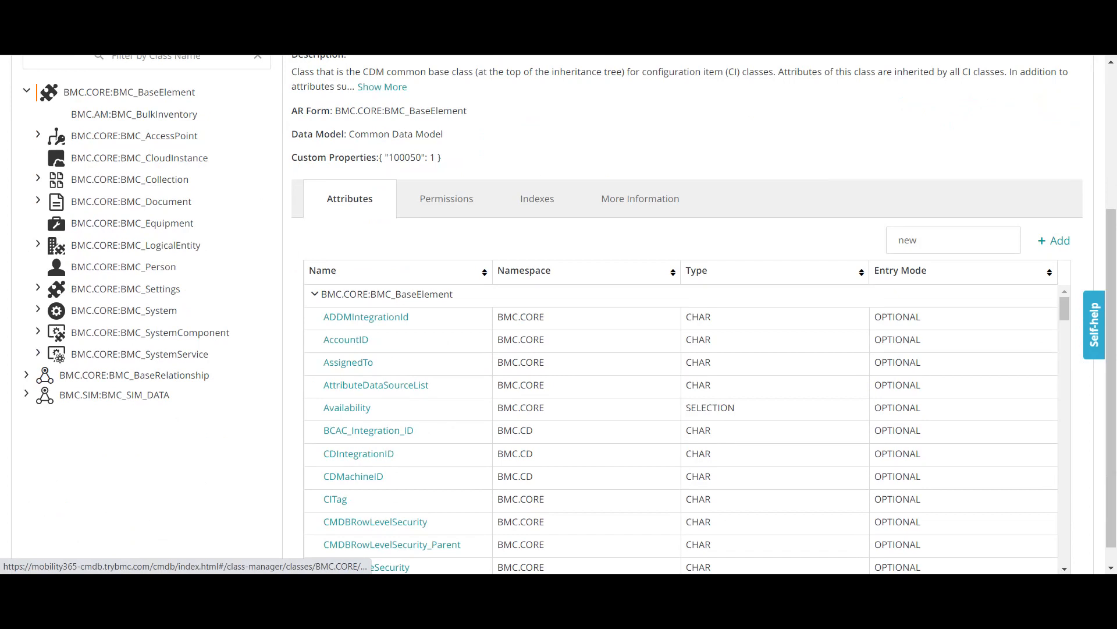
click(38, 309)
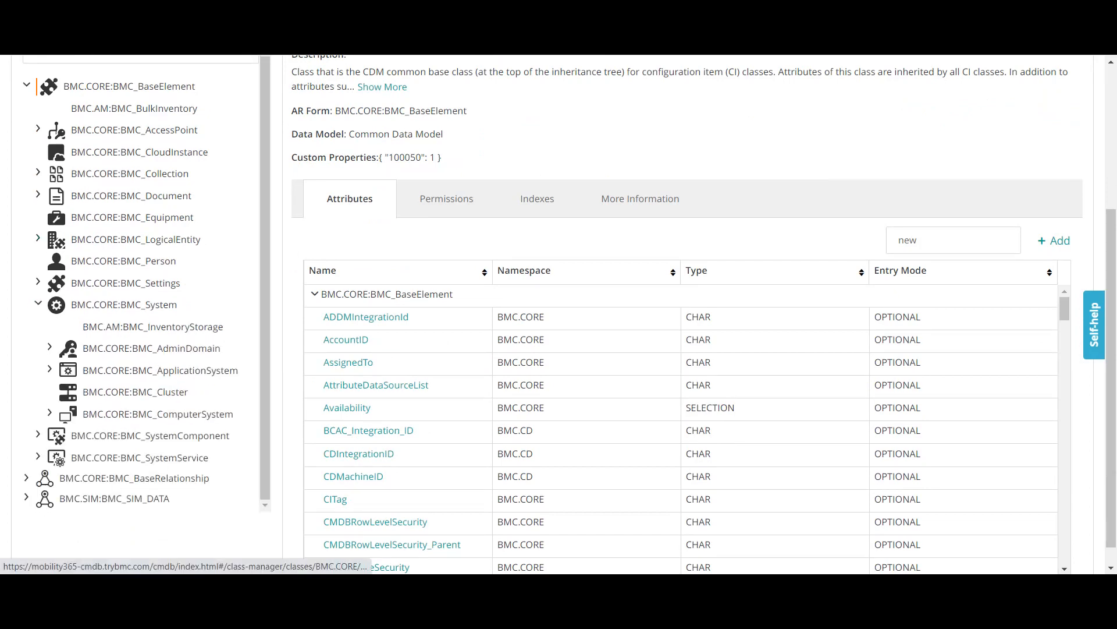
click(158, 415)
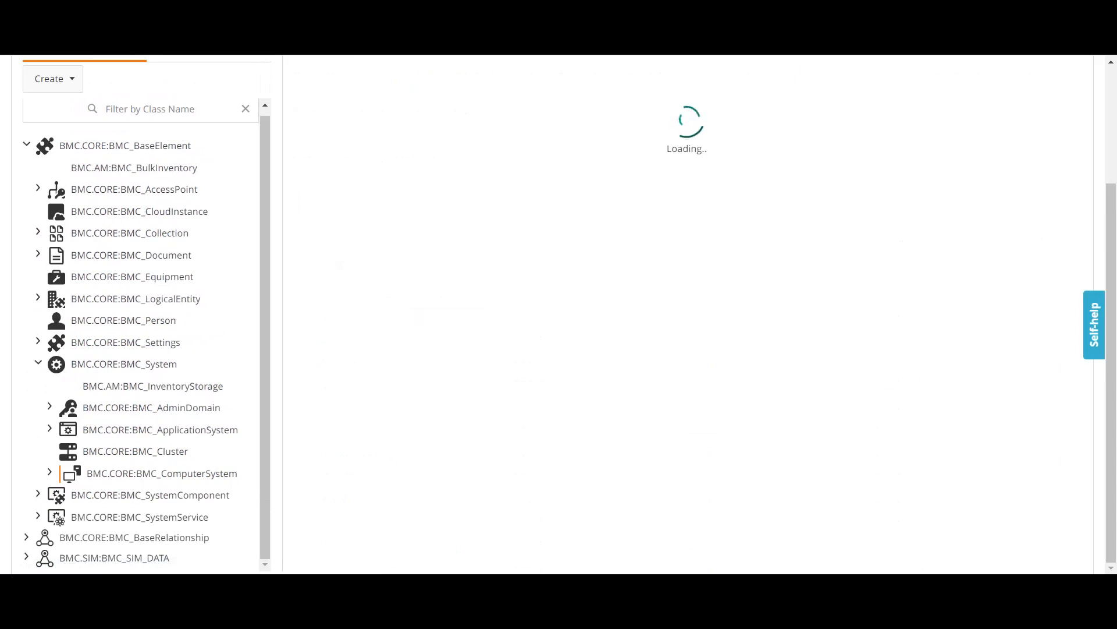
Filter the BMC_ComputerSystem attributes by "new" and delete the NewFieldOne attribute.
click(899, 240)
text(new)
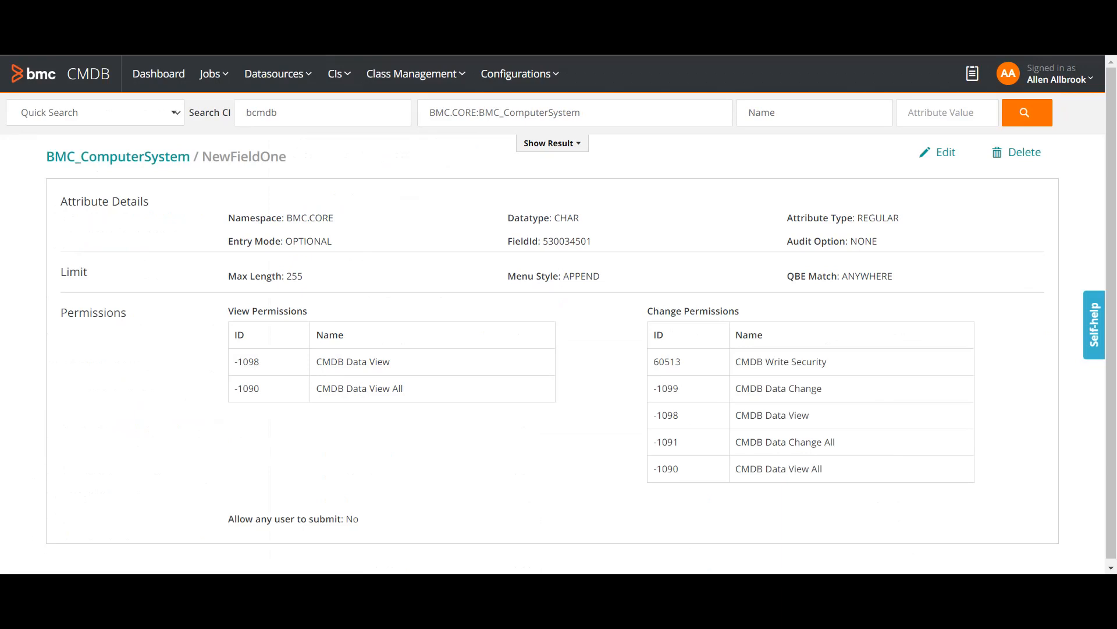
click(1017, 152)
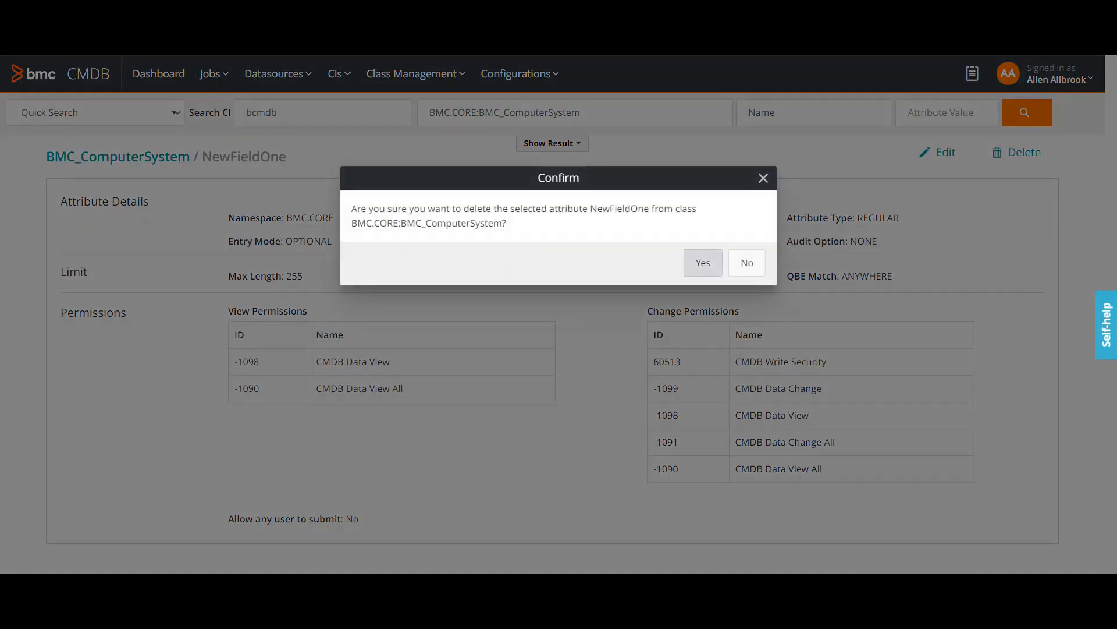
click(704, 262)
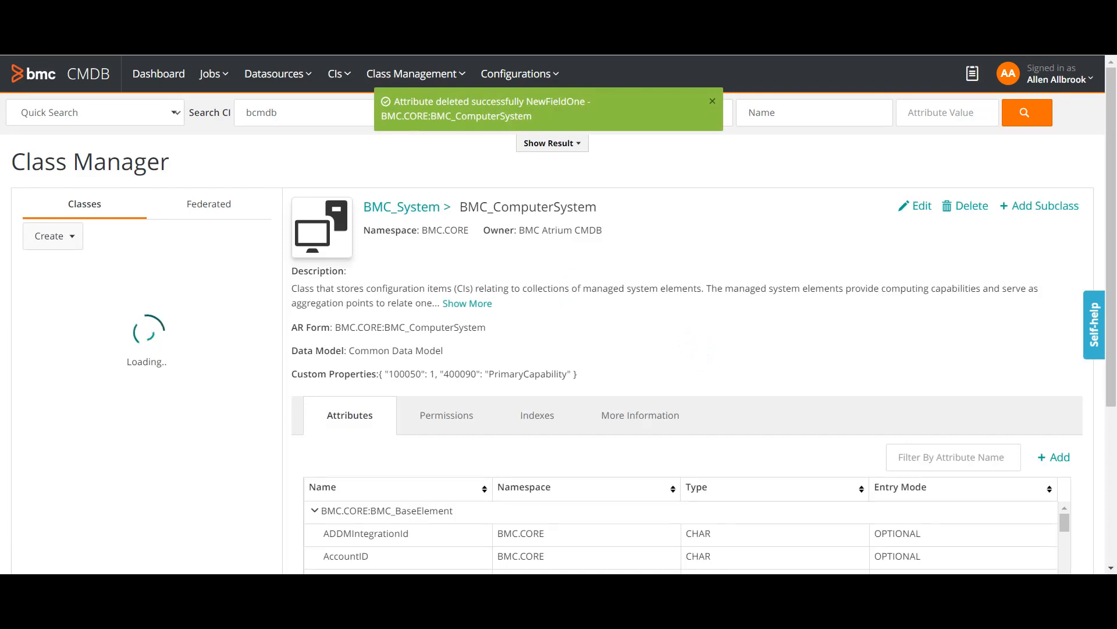
Check the remaining BMC_ComputerSystem attributes matching "new" and clear the attribute filter.
click(953, 457)
text(new)
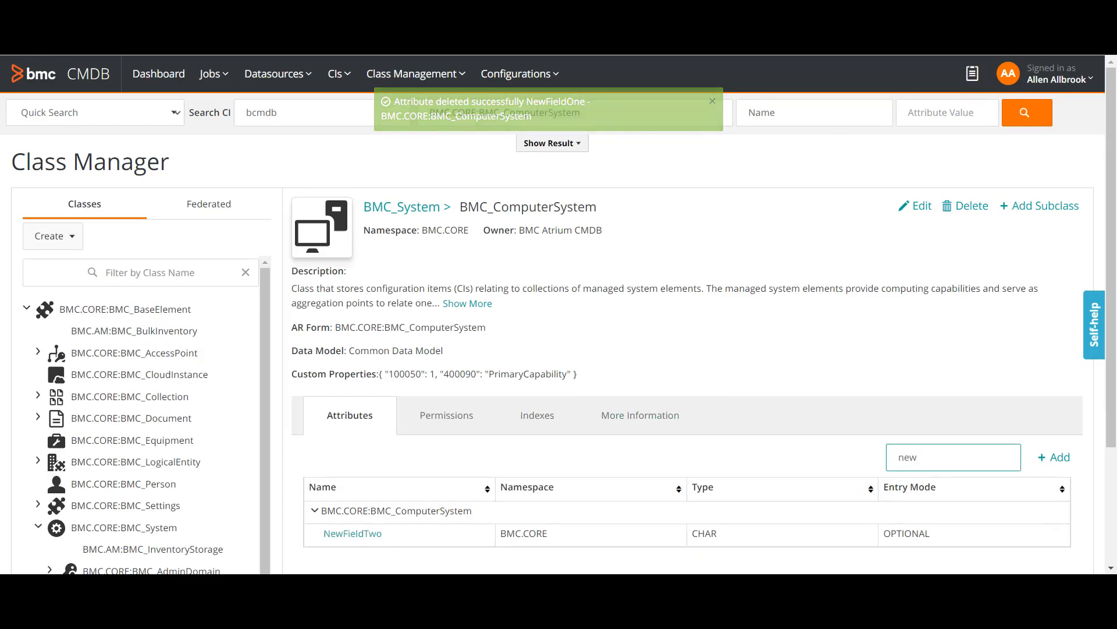
key(ctrl+a)
key(BackSpace)
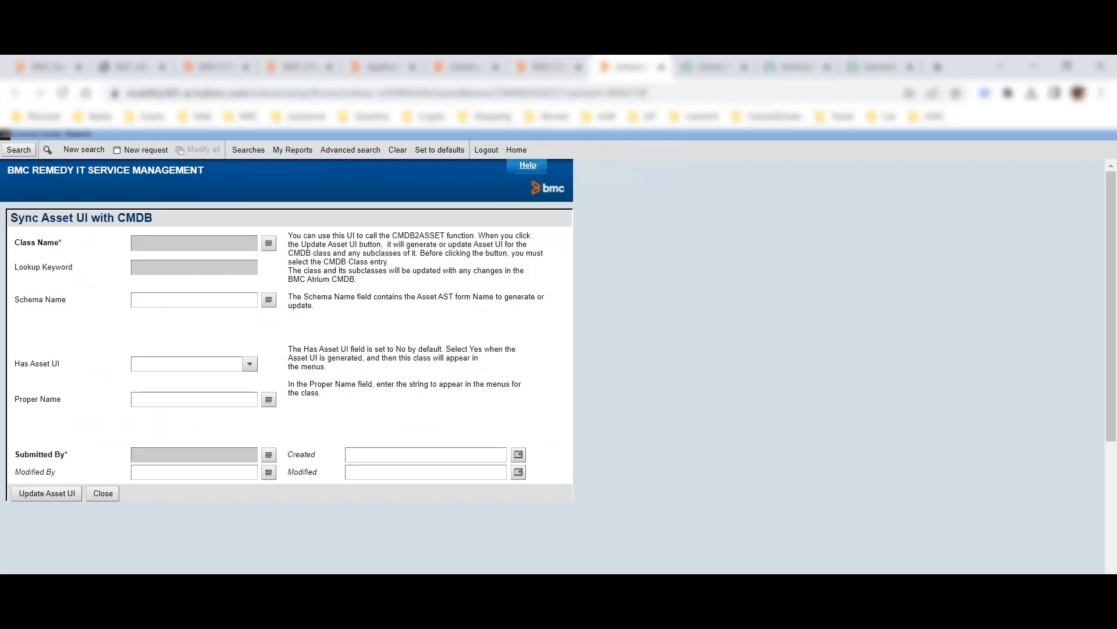
Switch to the Application Administration Console and select Sync Asset UI with CMDB under Asset Management's Advanced Options.
click(379, 68)
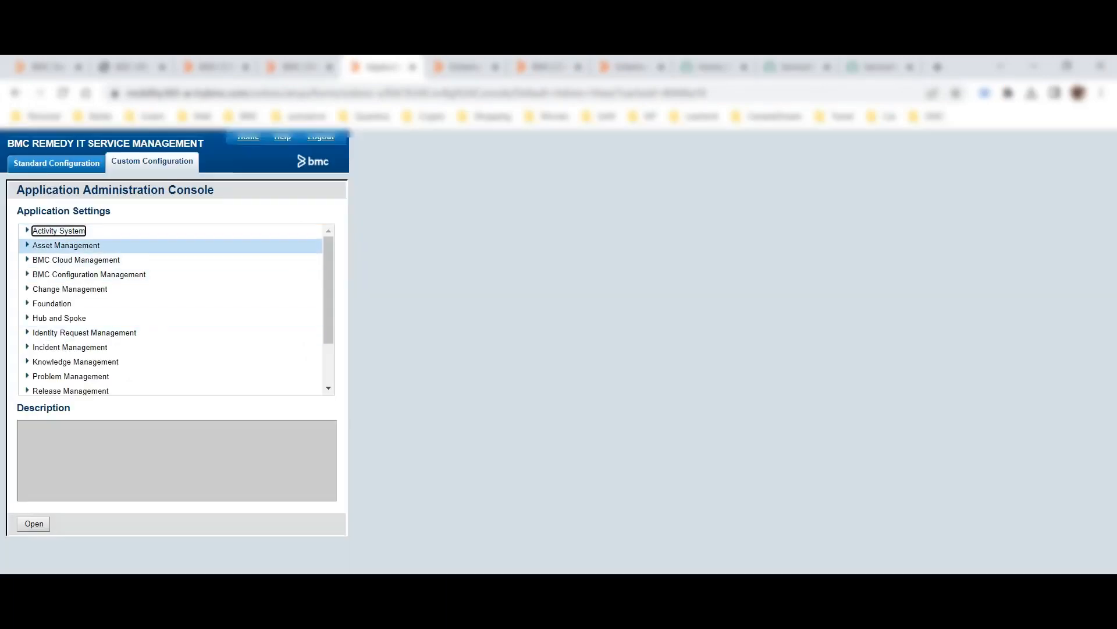
click(65, 245)
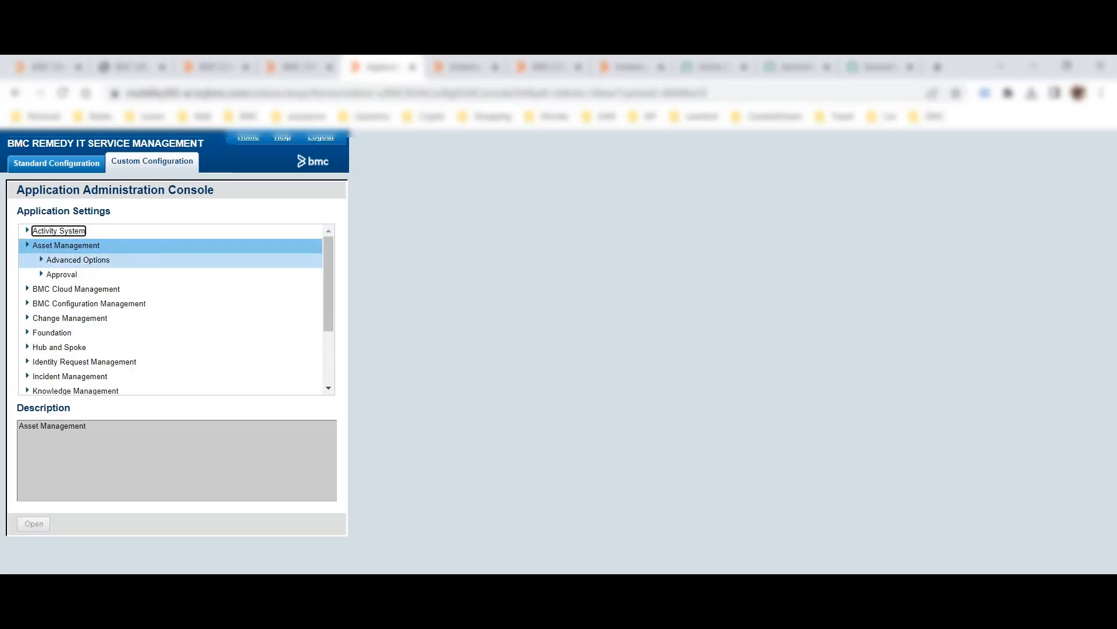
click(78, 260)
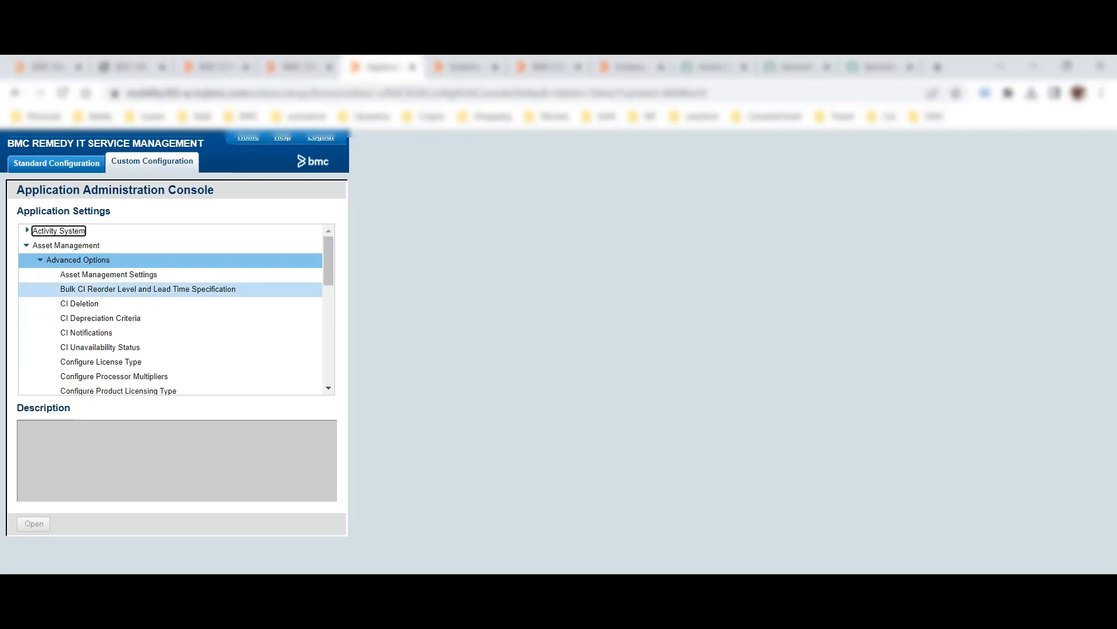
scroll(116, 332, down, 2)
scroll(116, 344, down, 4)
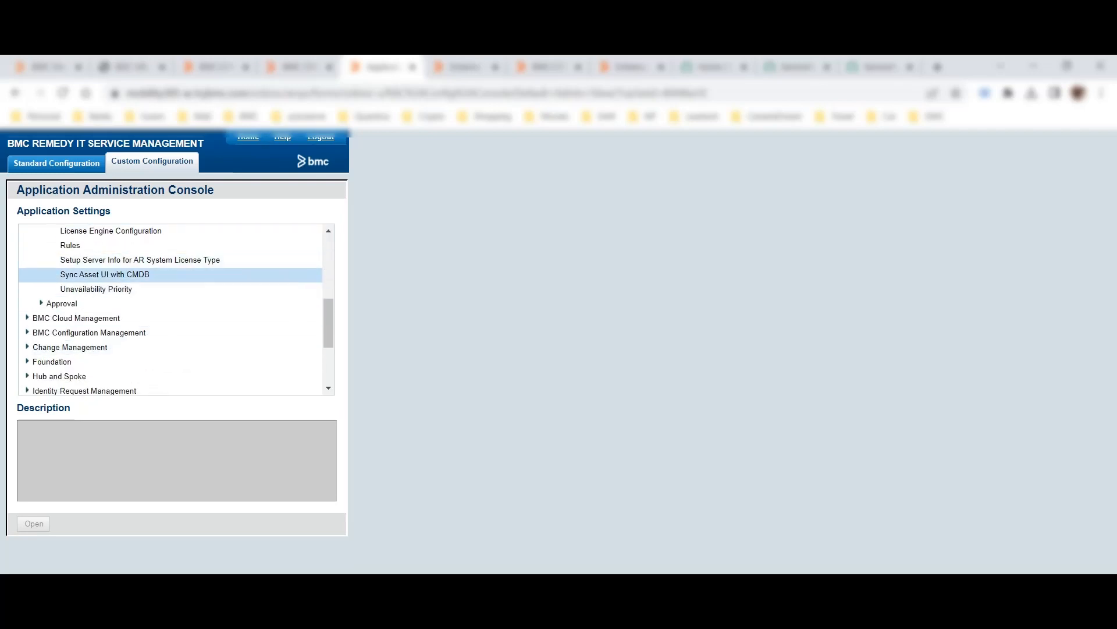
click(105, 274)
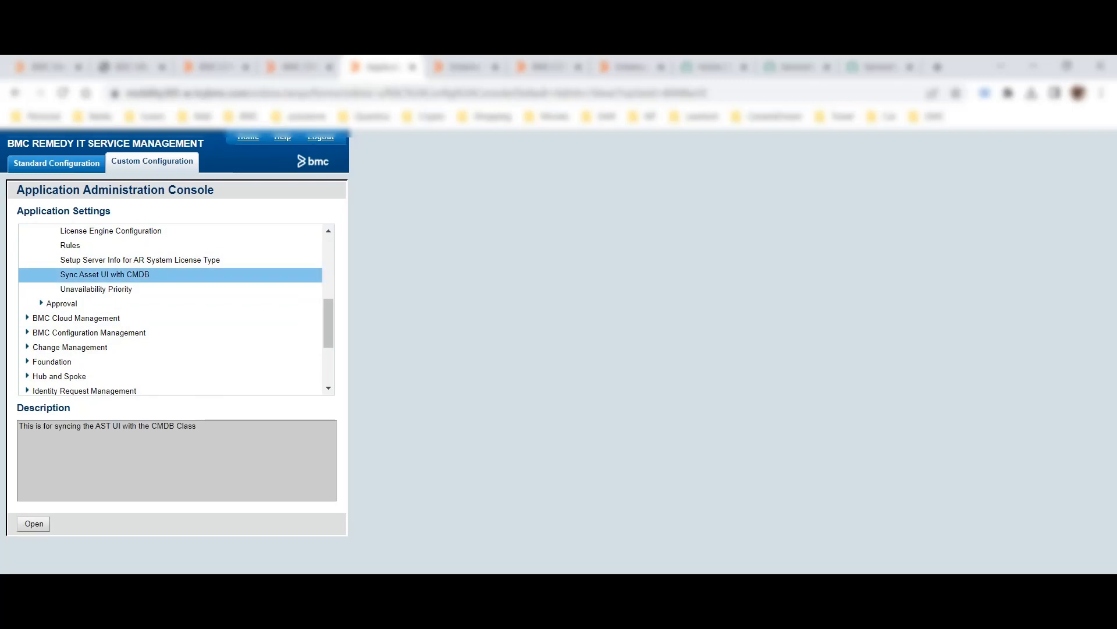
List all classes in the Sync Asset UI with CMDB form, enlarge the results list and select the Computer System entry.
click(547, 68)
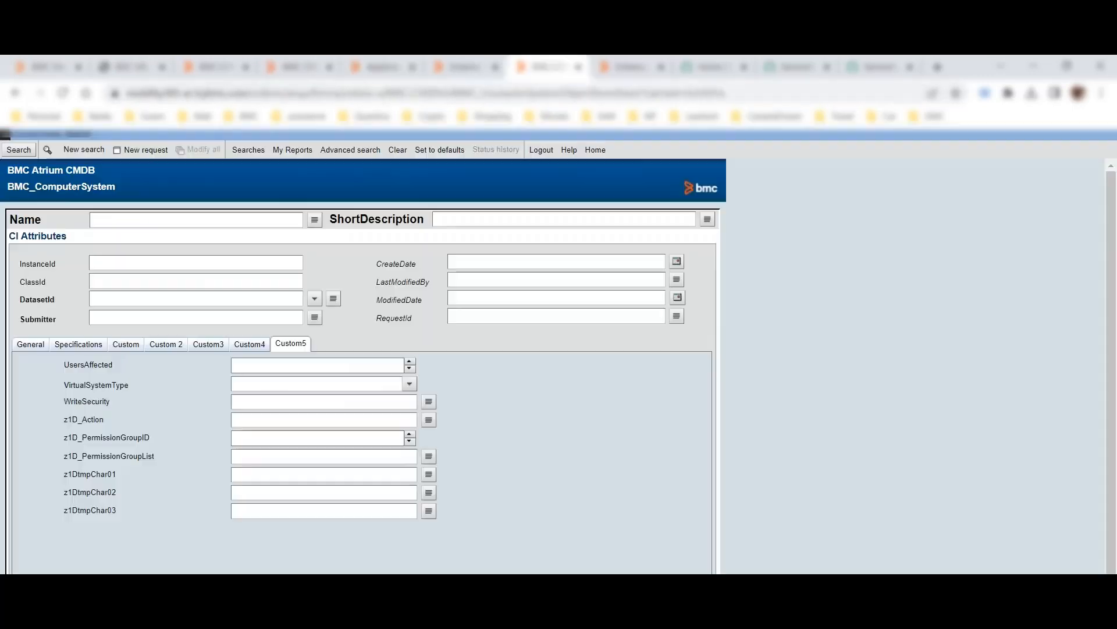
click(464, 68)
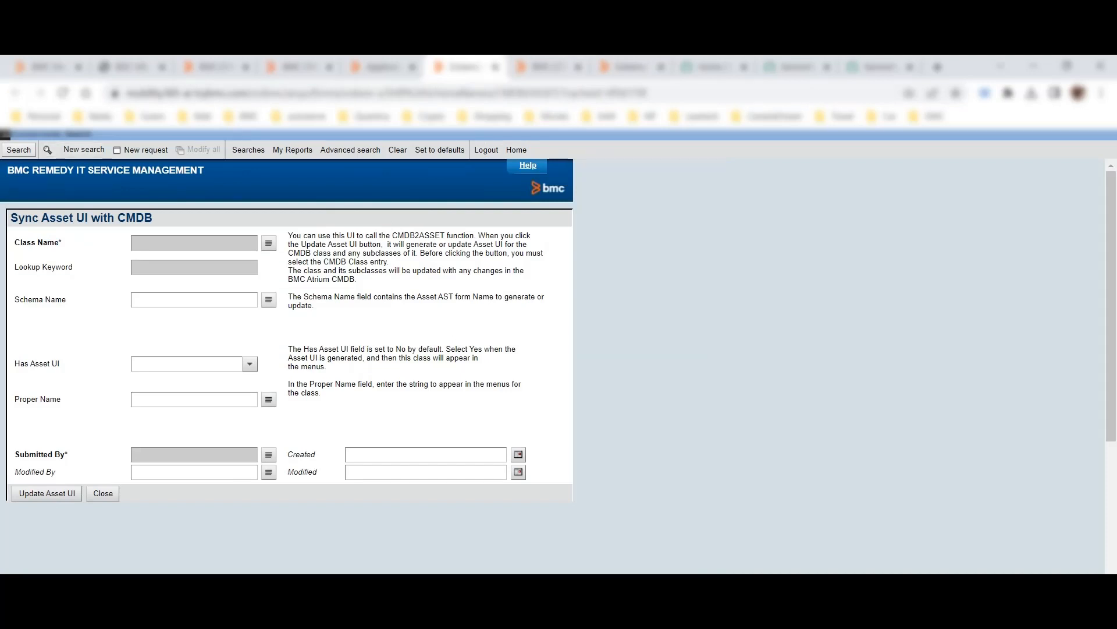
click(18, 150)
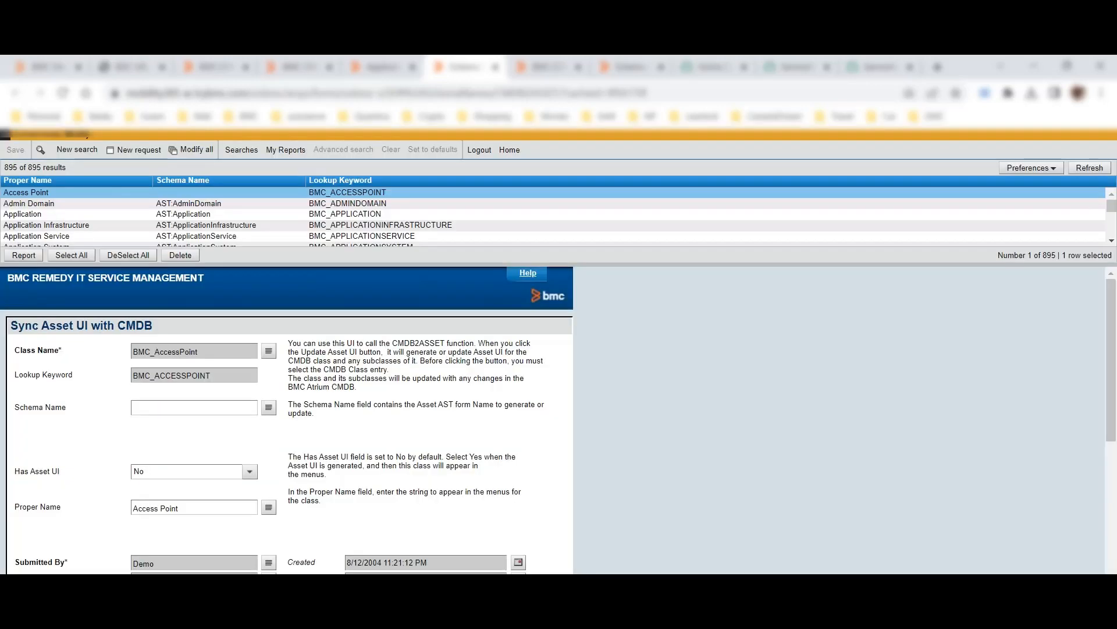
drag(559, 264, 559, 481)
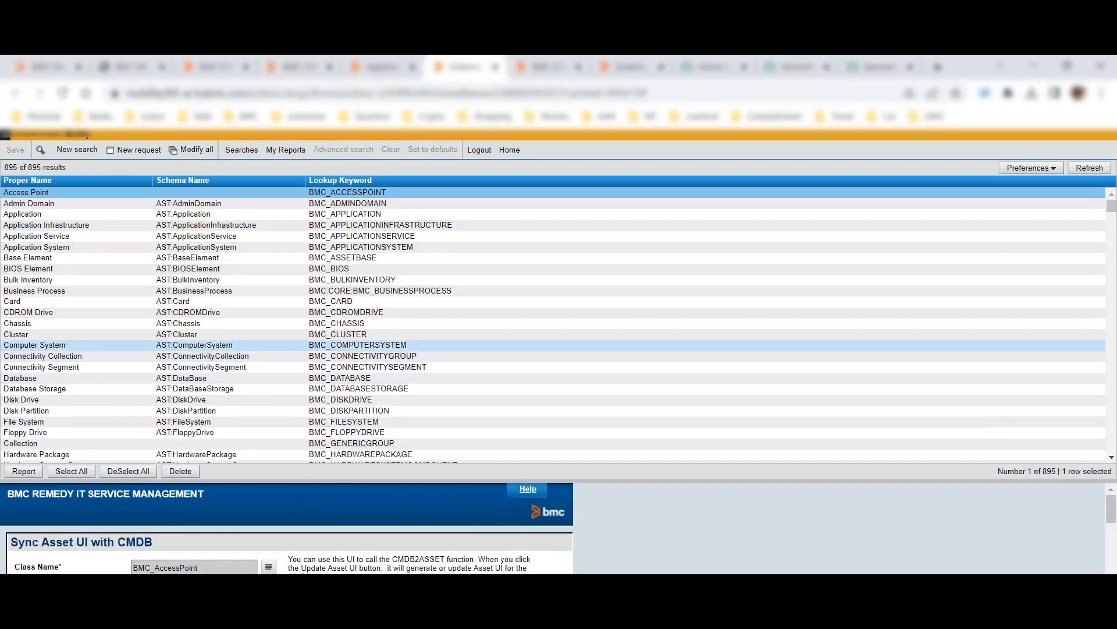
click(233, 345)
Review the Computer System entry's class name, schema name and Has Asset UI setting, down to the Update Asset UI option.
scroll(291, 528, down, 2)
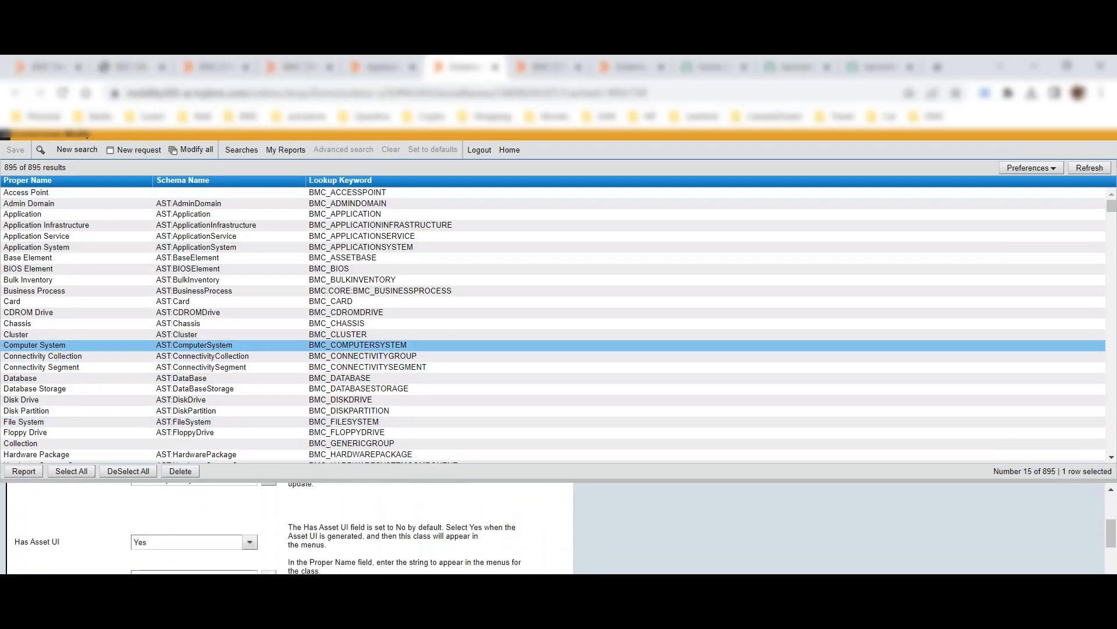
scroll(291, 528, up, 2)
scroll(287, 528, down, 5)
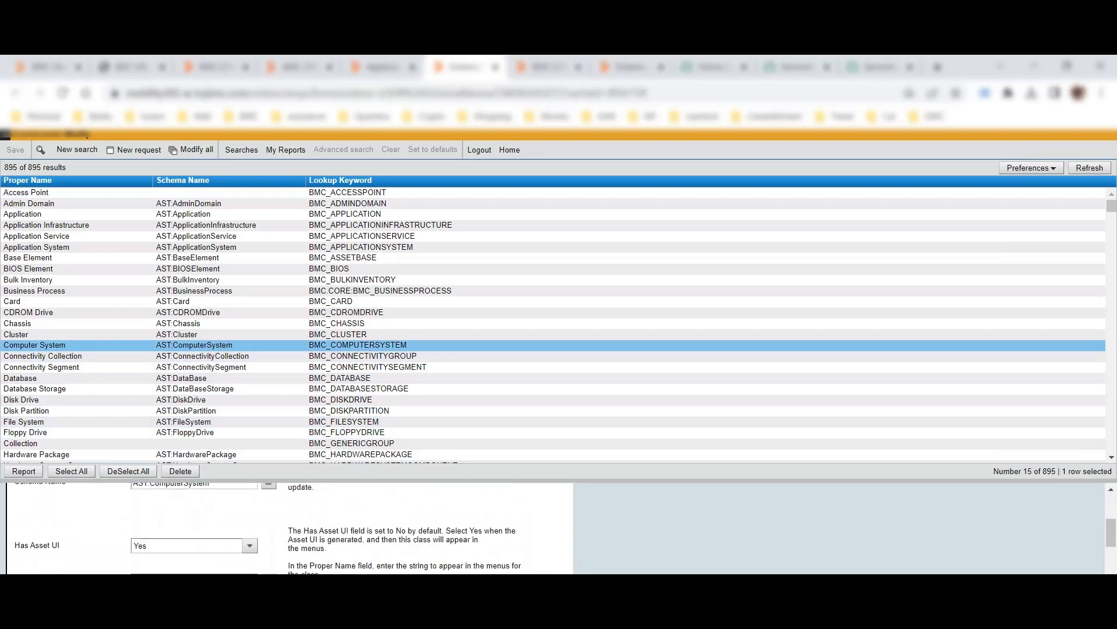
scroll(287, 528, down, 2)
scroll(287, 528, up, 3)
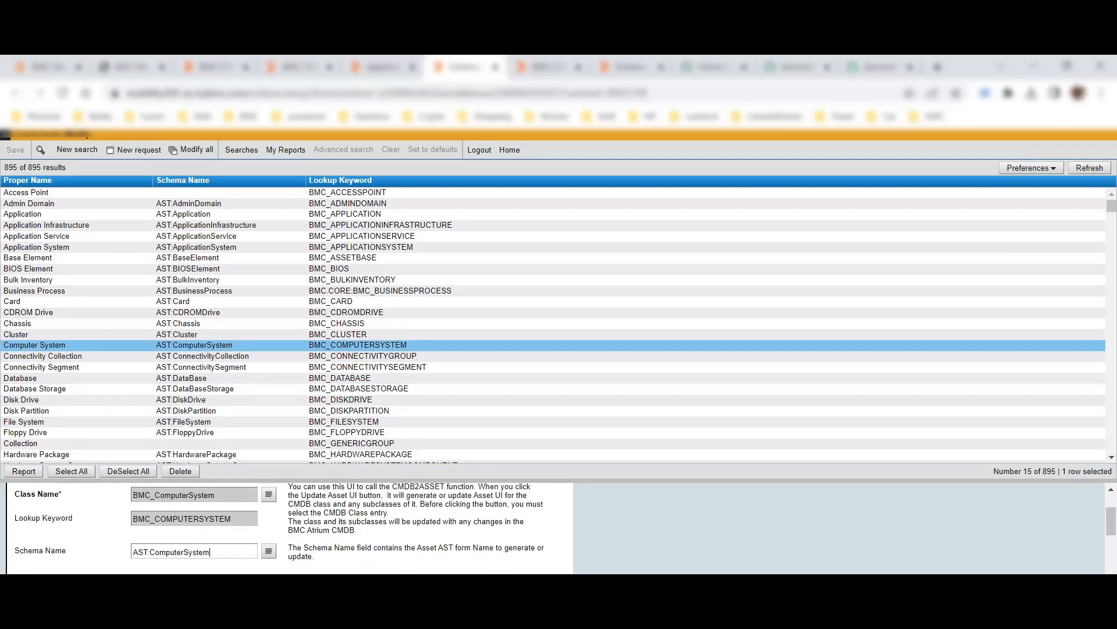
drag(210, 551, 133, 552)
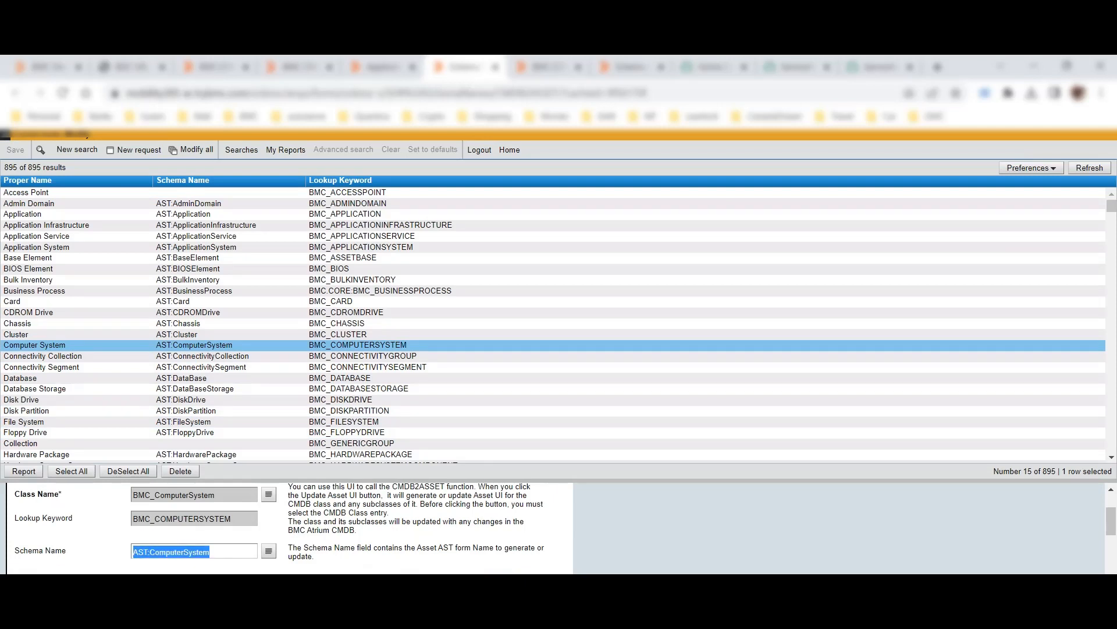
scroll(287, 528, down, 2)
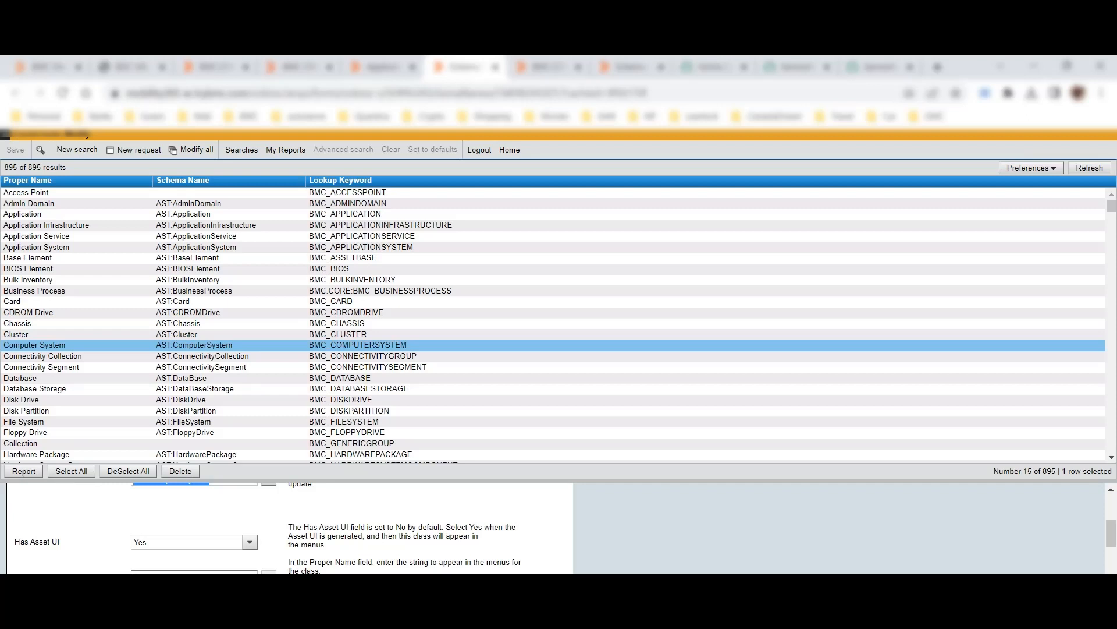
scroll(291, 527, down, 5)
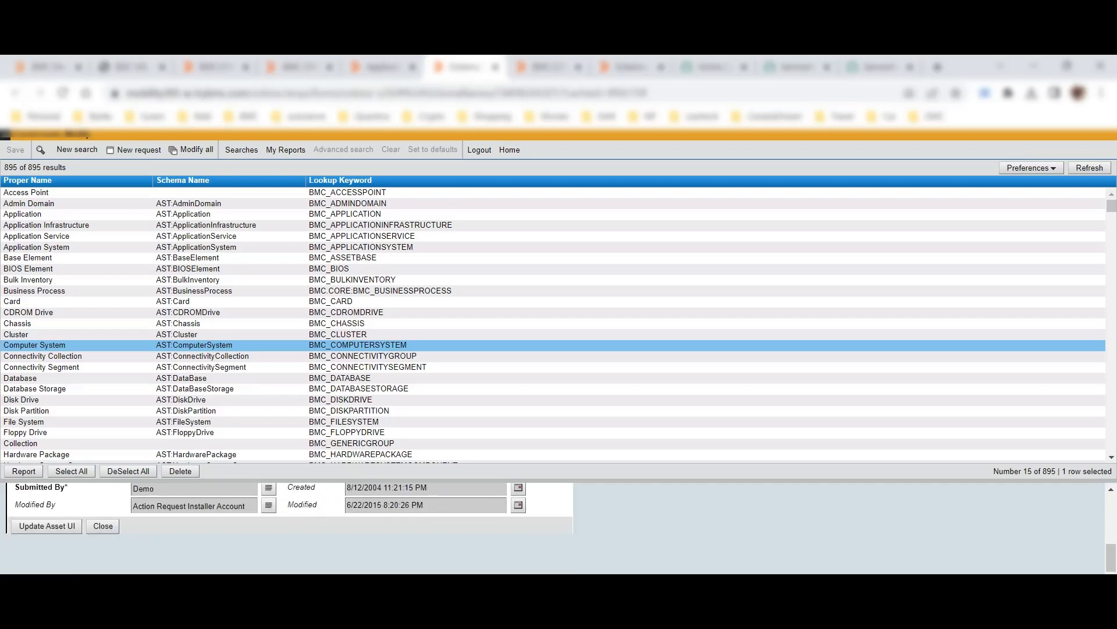